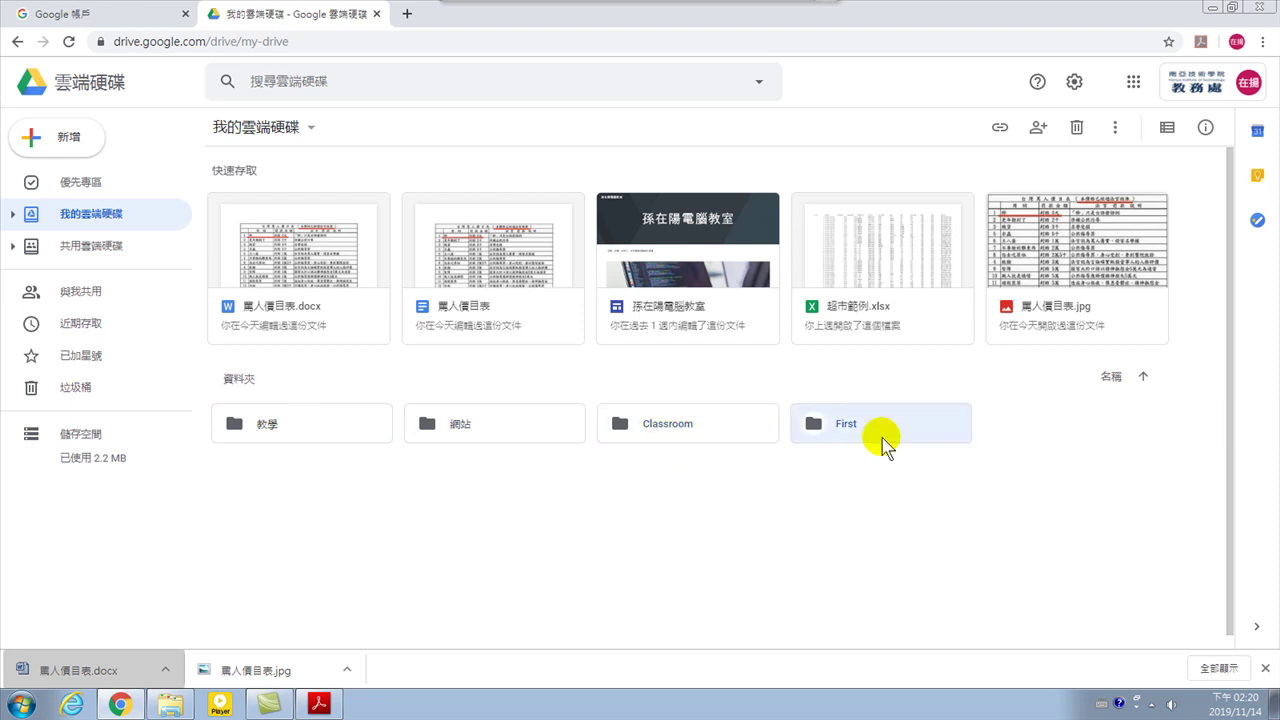
Create a new blank Google Form (Google 表單) from the drive and decline the introductory tour.
{"action": "left_click", "coordinate": [300, 430]}
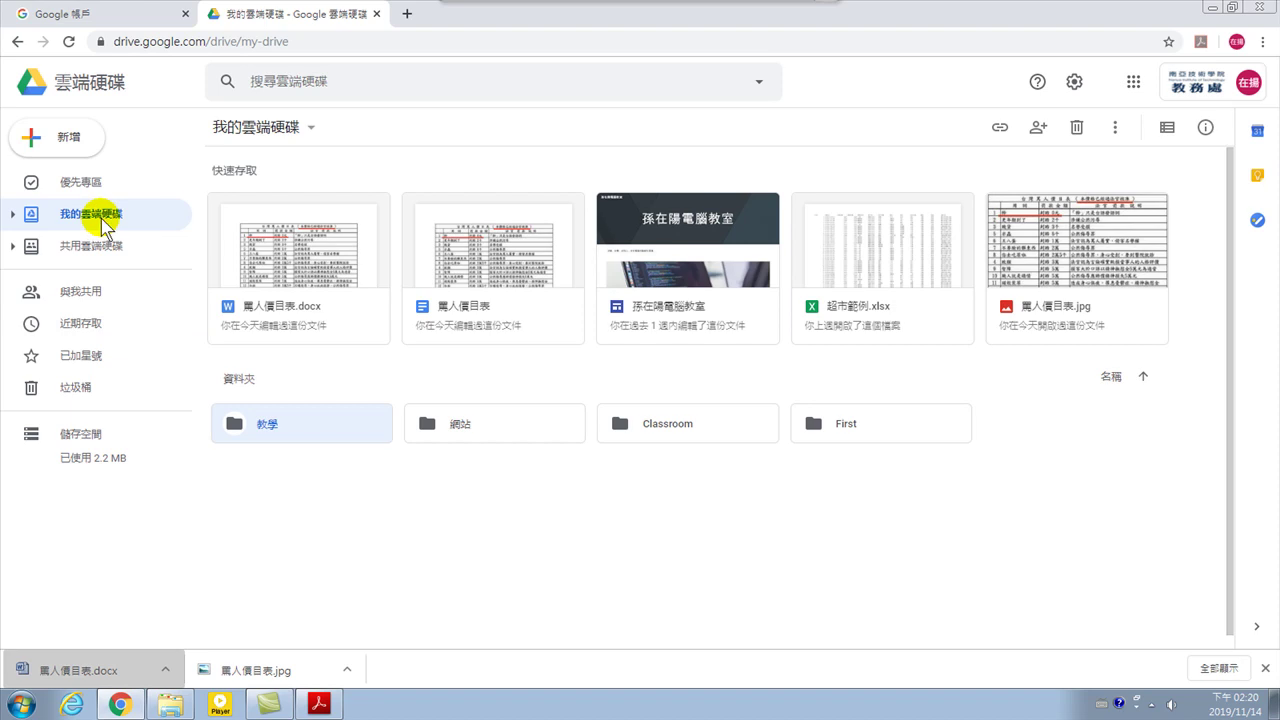
{"action": "left_click", "coordinate": [62, 135]}
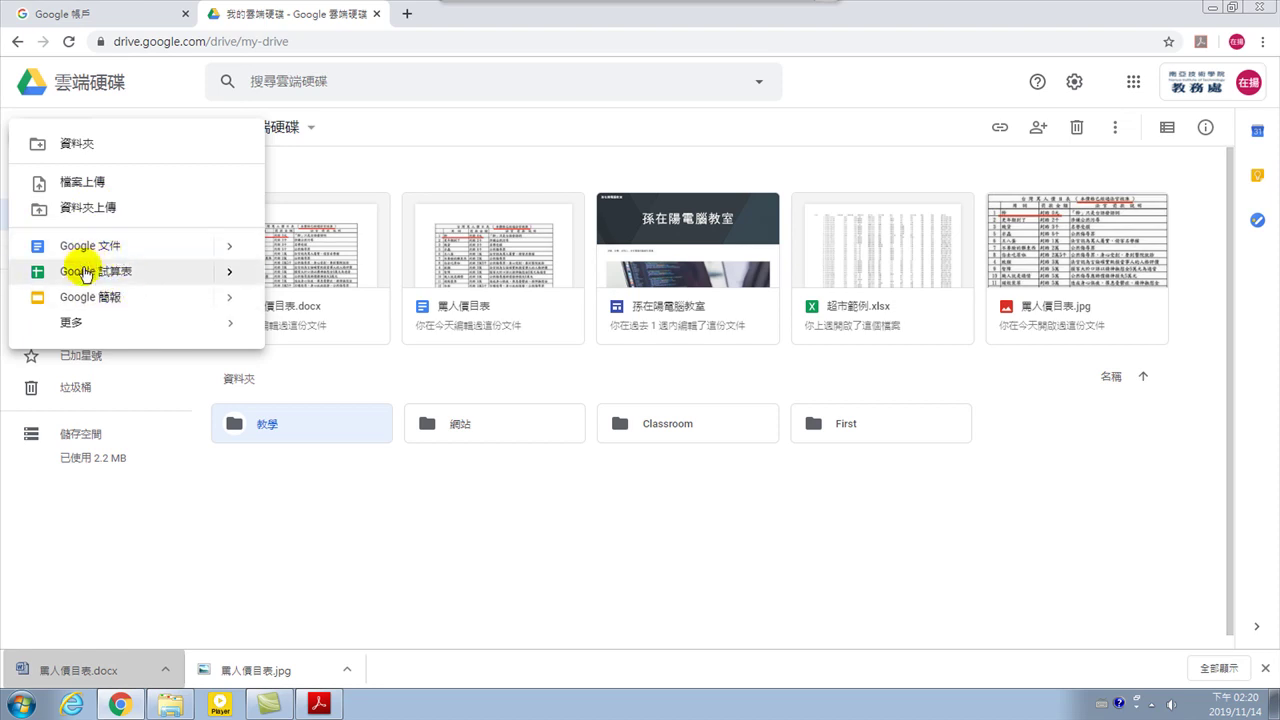
{"action": "mouse_move", "coordinate": [90, 322]}
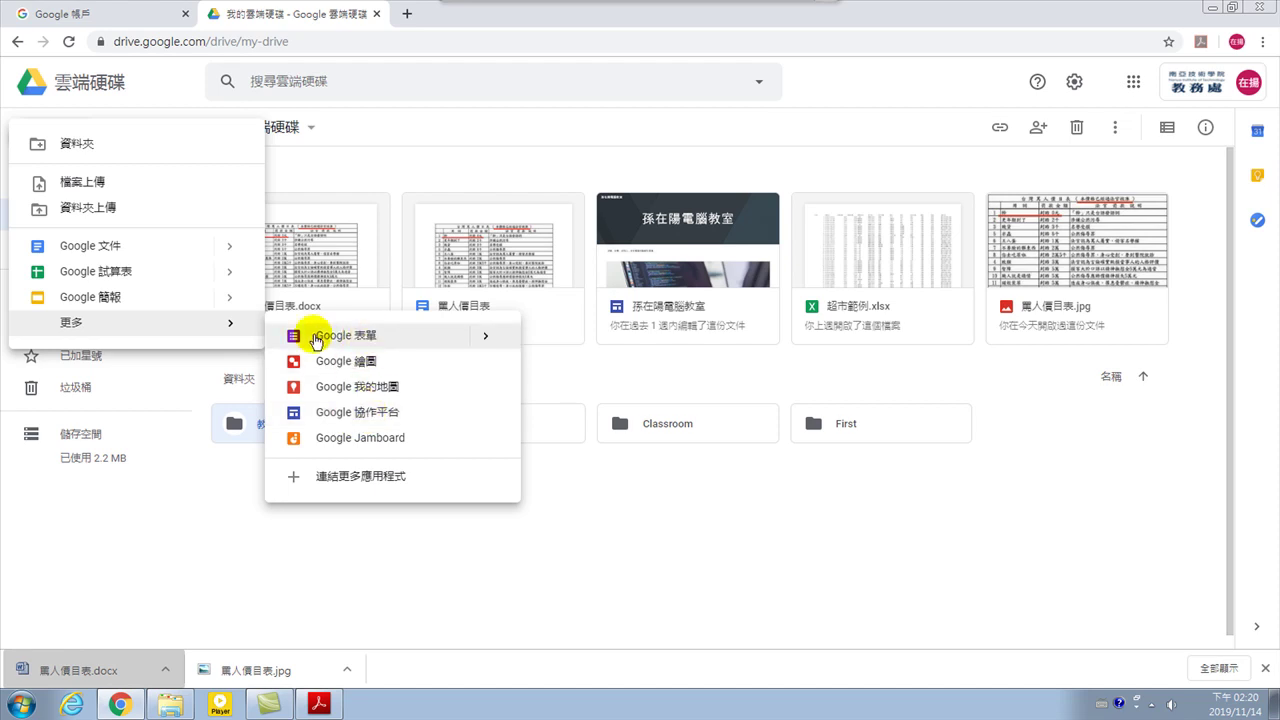
{"action": "left_click", "coordinate": [372, 339]}
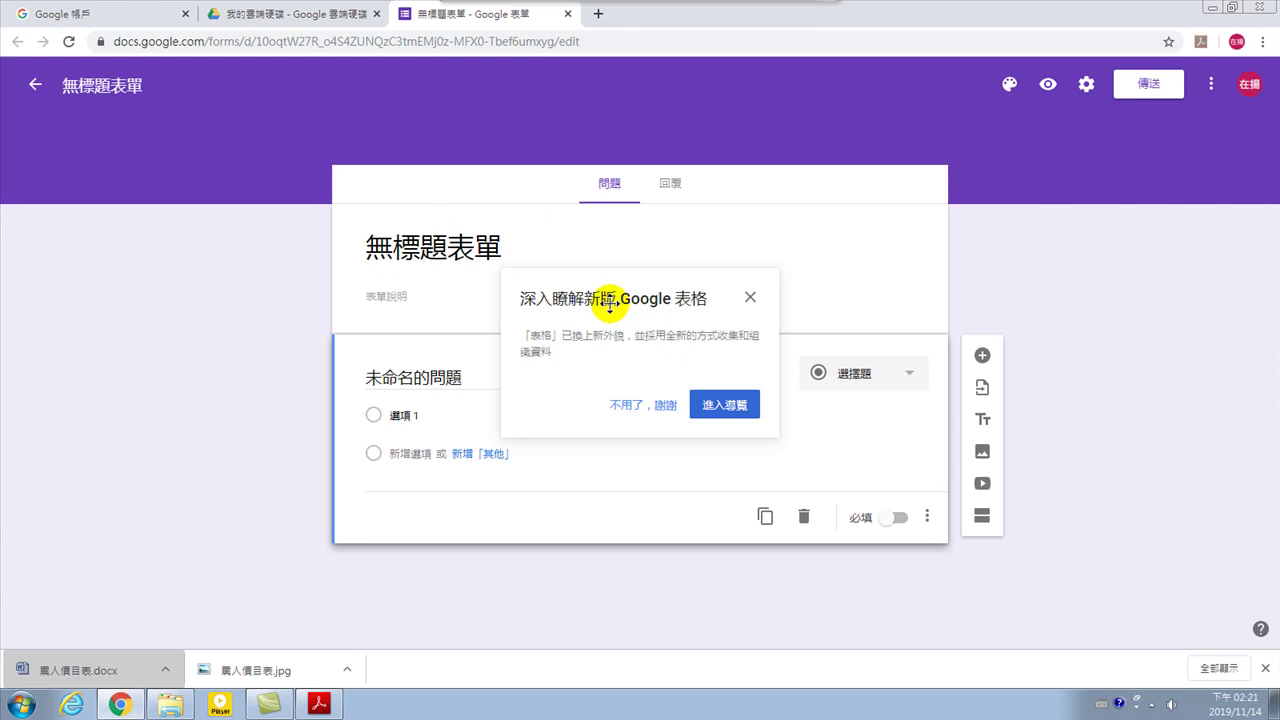
{"action": "left_click", "coordinate": [628, 404]}
Replace the form's placeholder title with 校園美食問卷.
{"action": "left_click", "coordinate": [443, 250]}
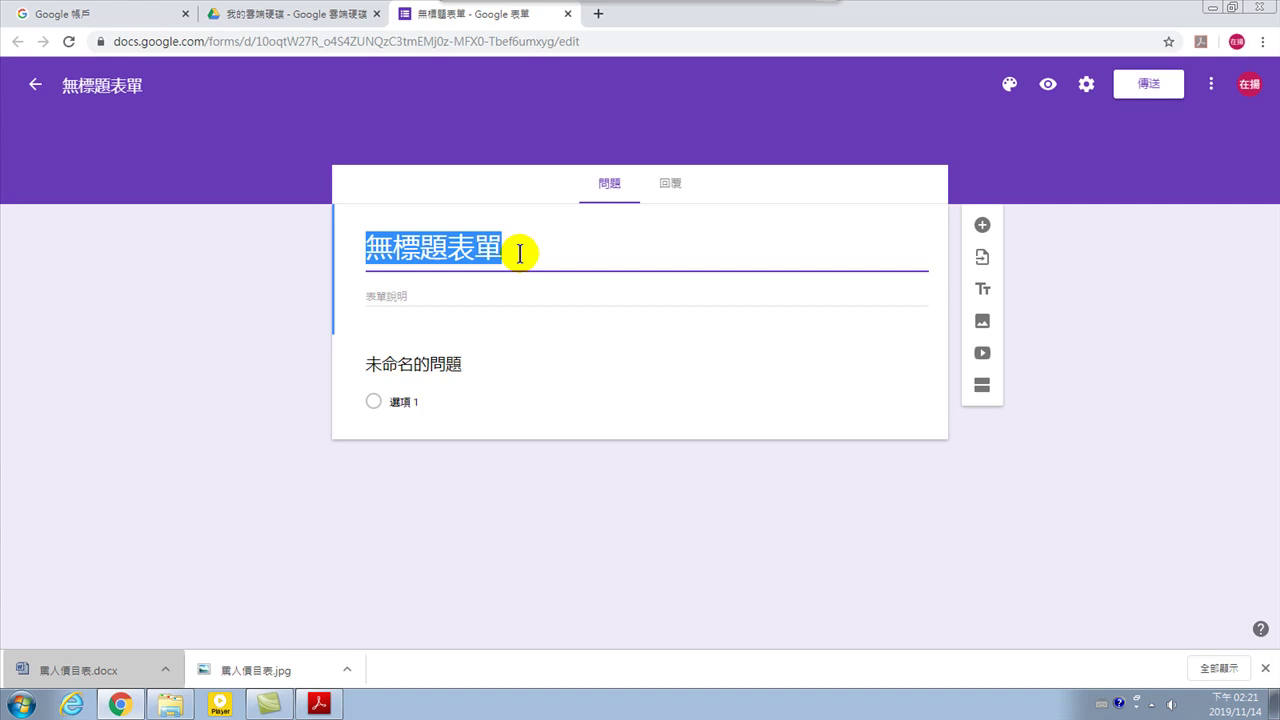
{"action": "type", "text": "anr"}
{"action": "key", "text": "BackSpace"}
{"action": "key", "text": "BackSpace"}
{"action": "key", "text": "BackSpace"}
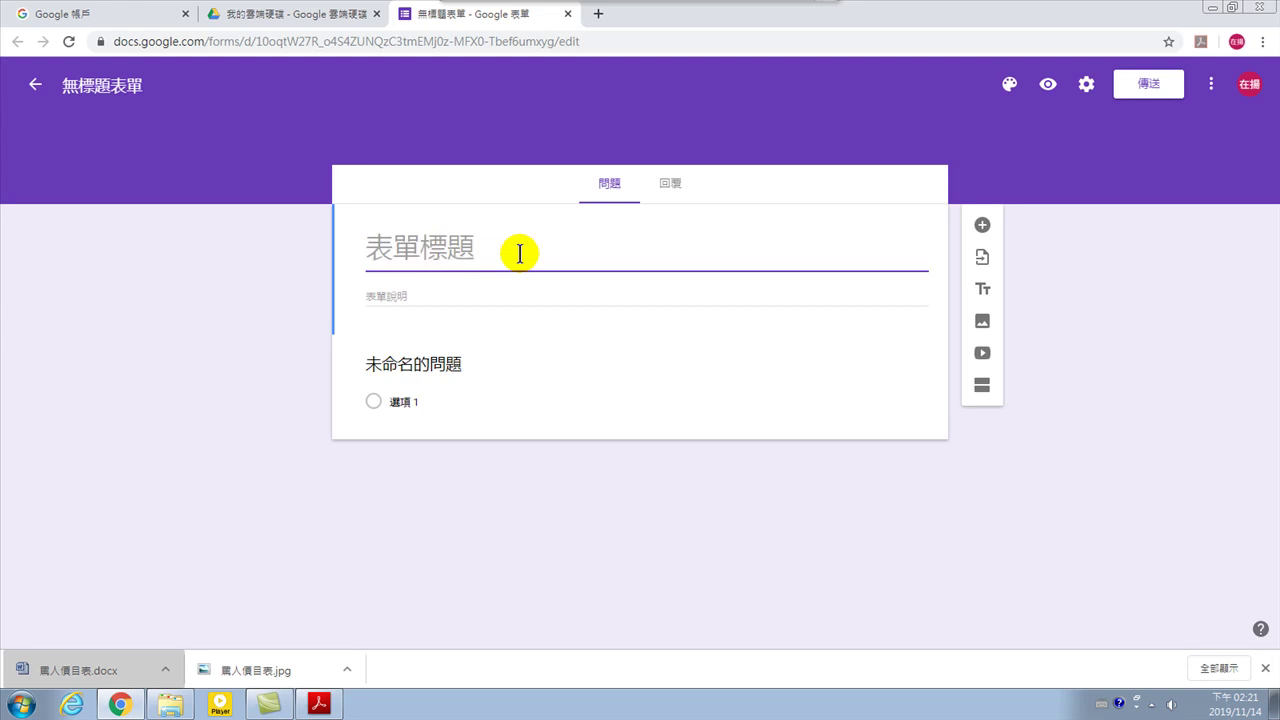
{"action": "key", "text": "ctrl+shift"}
{"action": "type", "text": "dyck"}
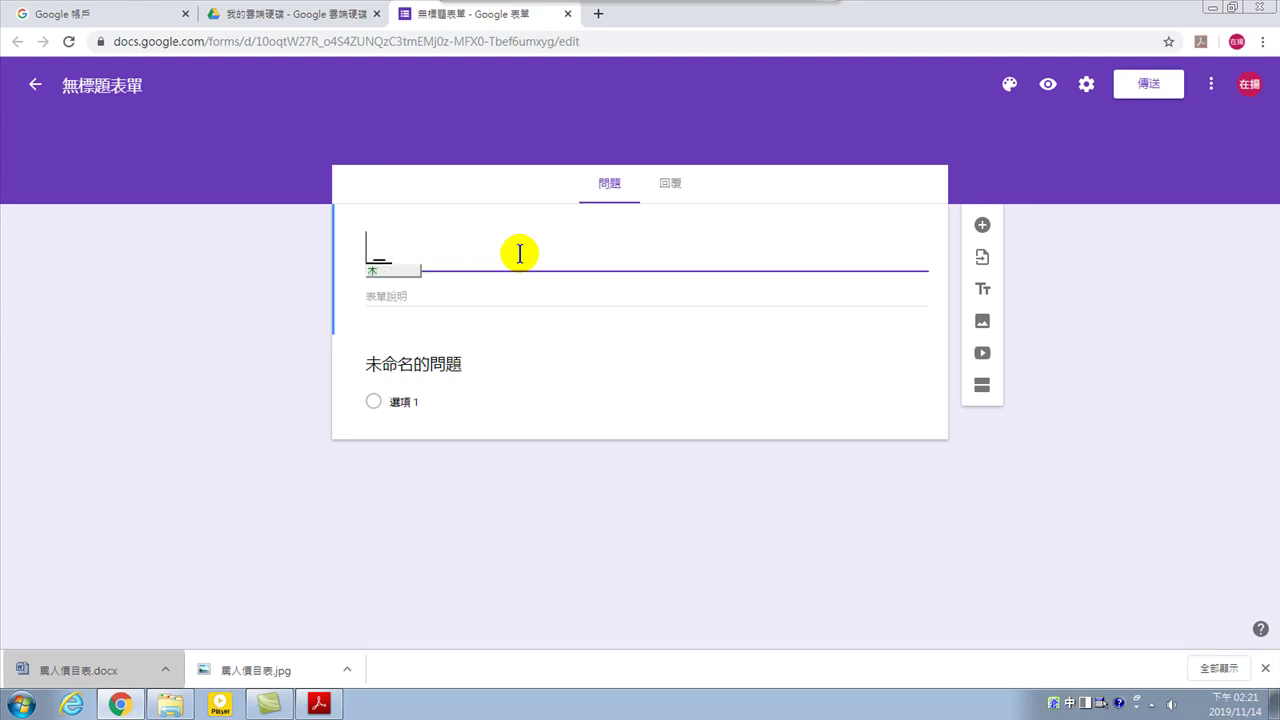
{"action": "key", "text": "space"}
{"action": "type", "text": "wgrv"}
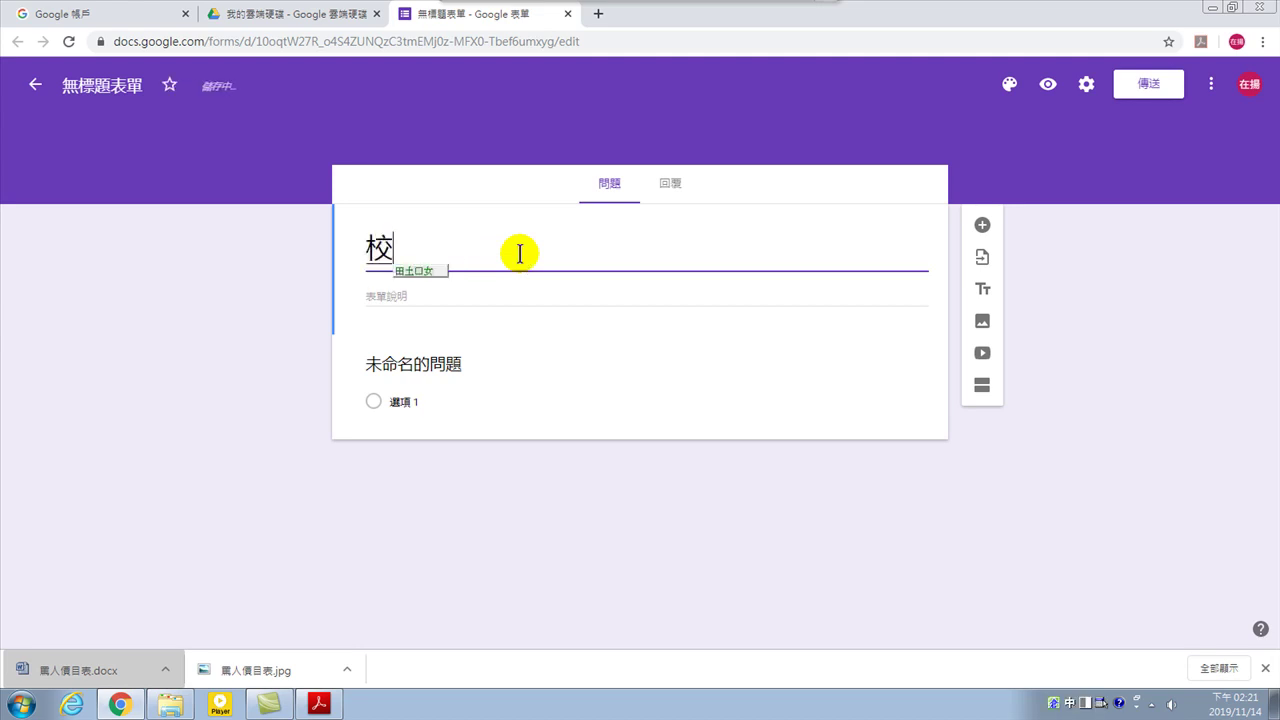
{"action": "key", "text": "space"}
{"action": "type", "text": "tgk"}
{"action": "key", "text": "space"}
{"action": "type", "text": "oiav"}
{"action": "key", "text": "space"}
{"action": "type", "text": "anr"}
{"action": "key", "text": "space"}
{"action": "type", "text": "fqsu"}
{"action": "key", "text": "space"}
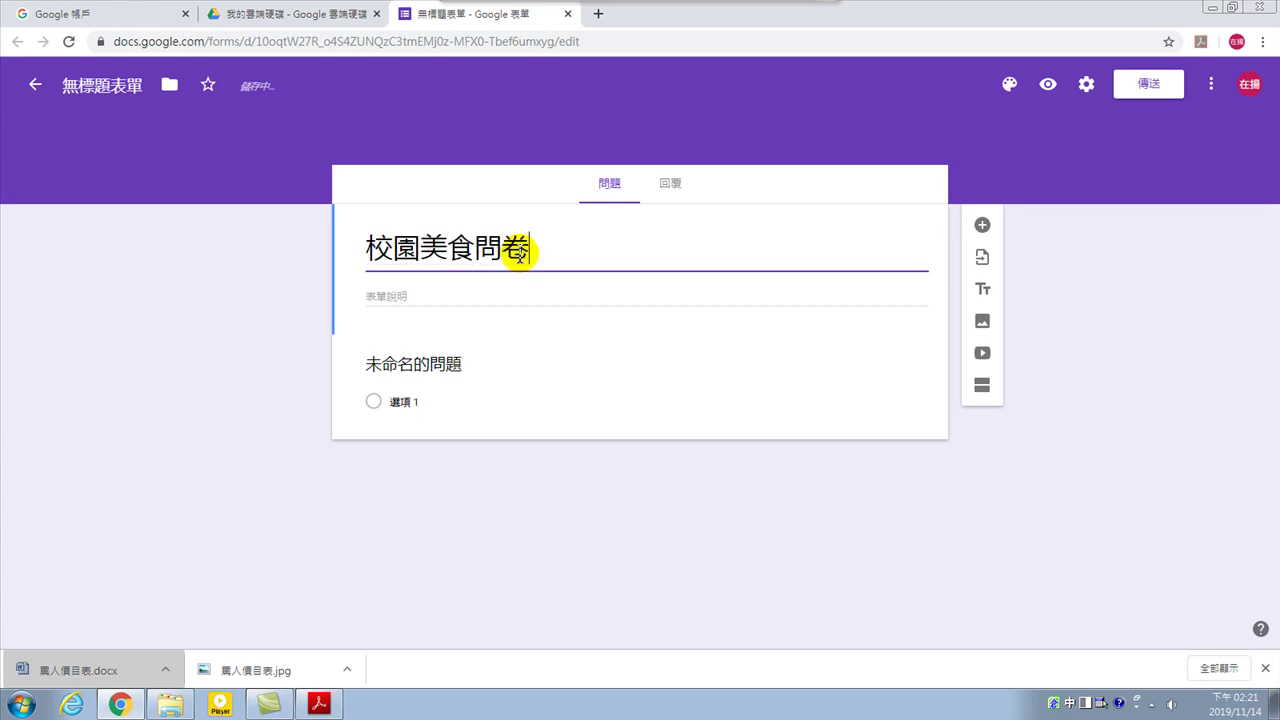
{"action": "key", "text": "ctrl+shift"}
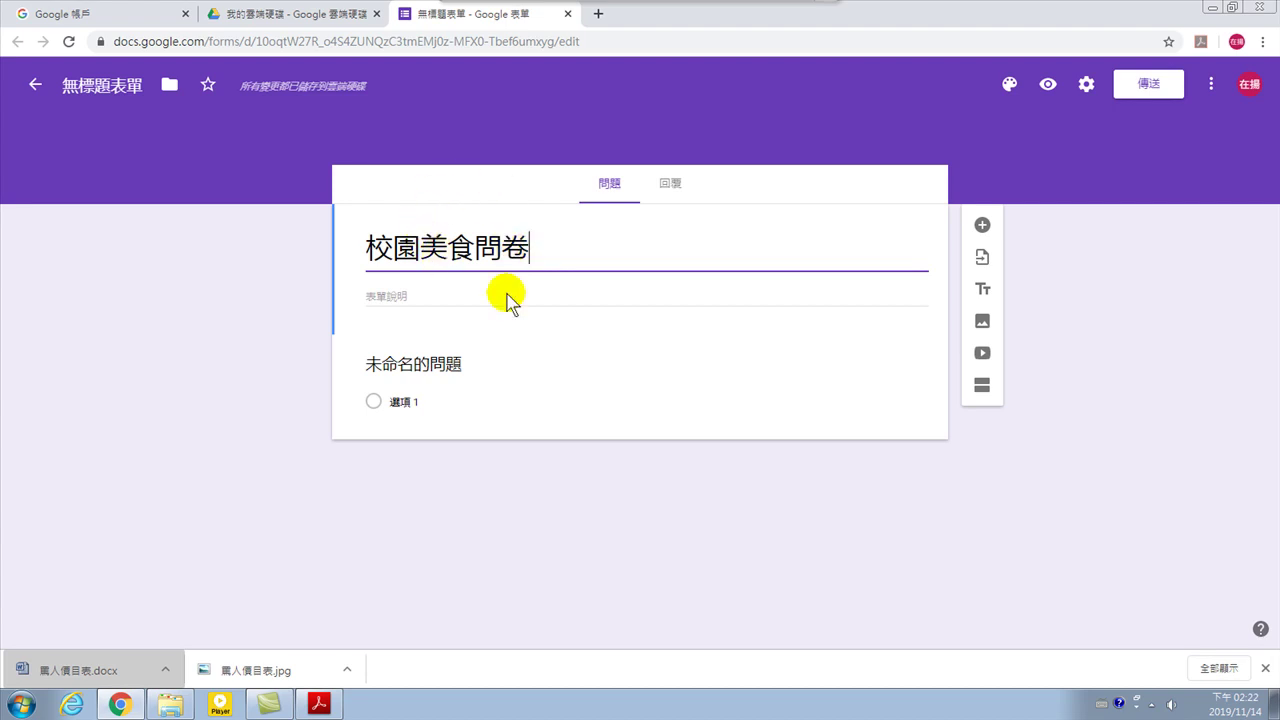
Enter the form description 純調查用，無個資，請放心填寫 below the title.
{"action": "left_click", "coordinate": [396, 297]}
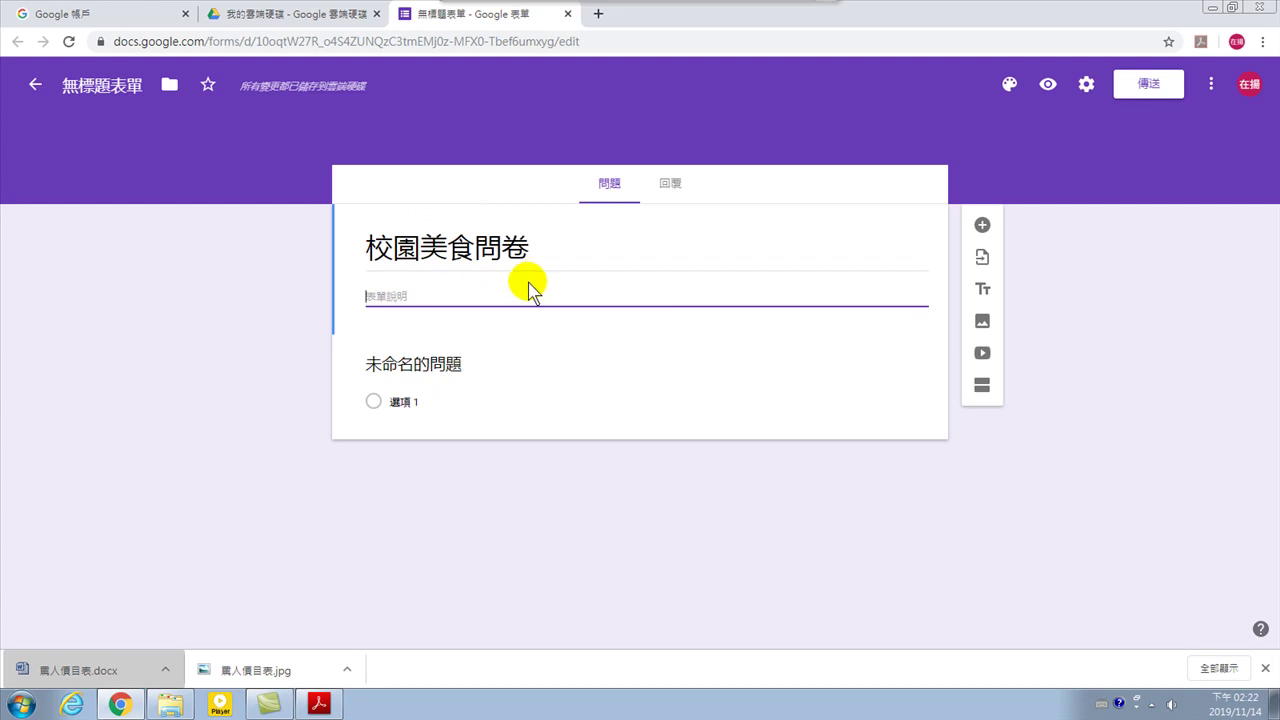
{"action": "type", "text": "組"}
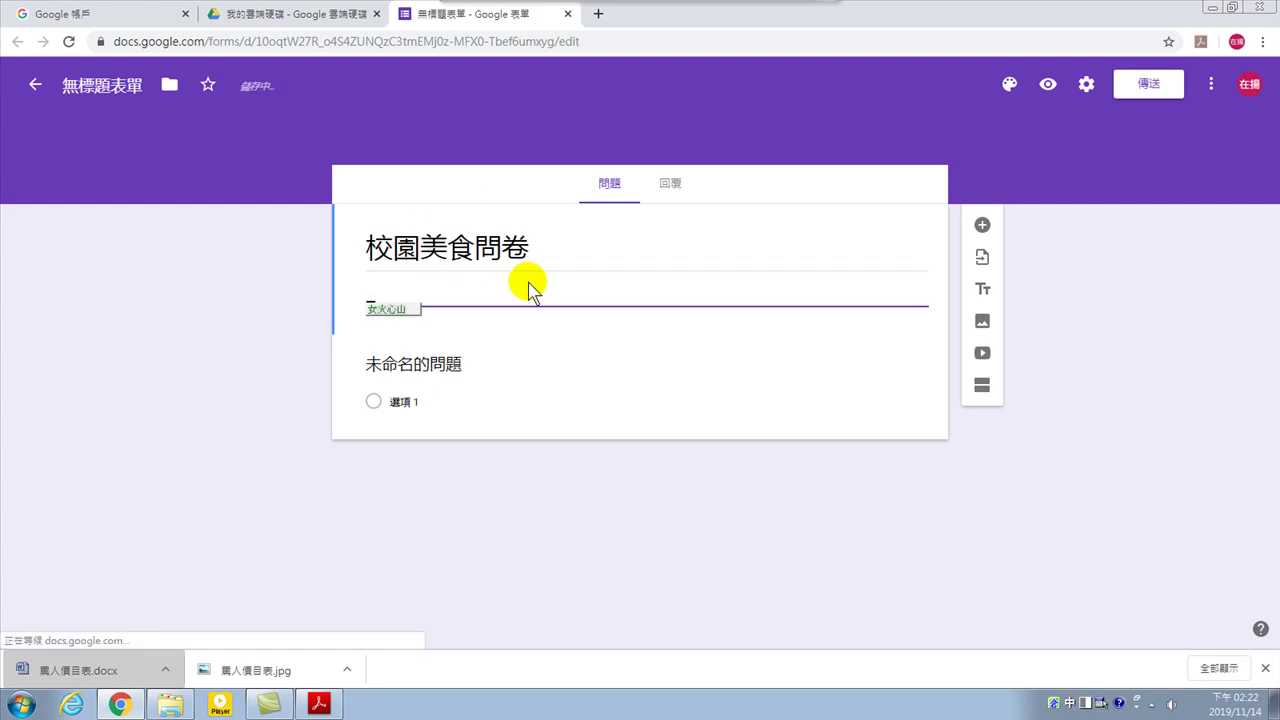
{"action": "type", "text": "題"}
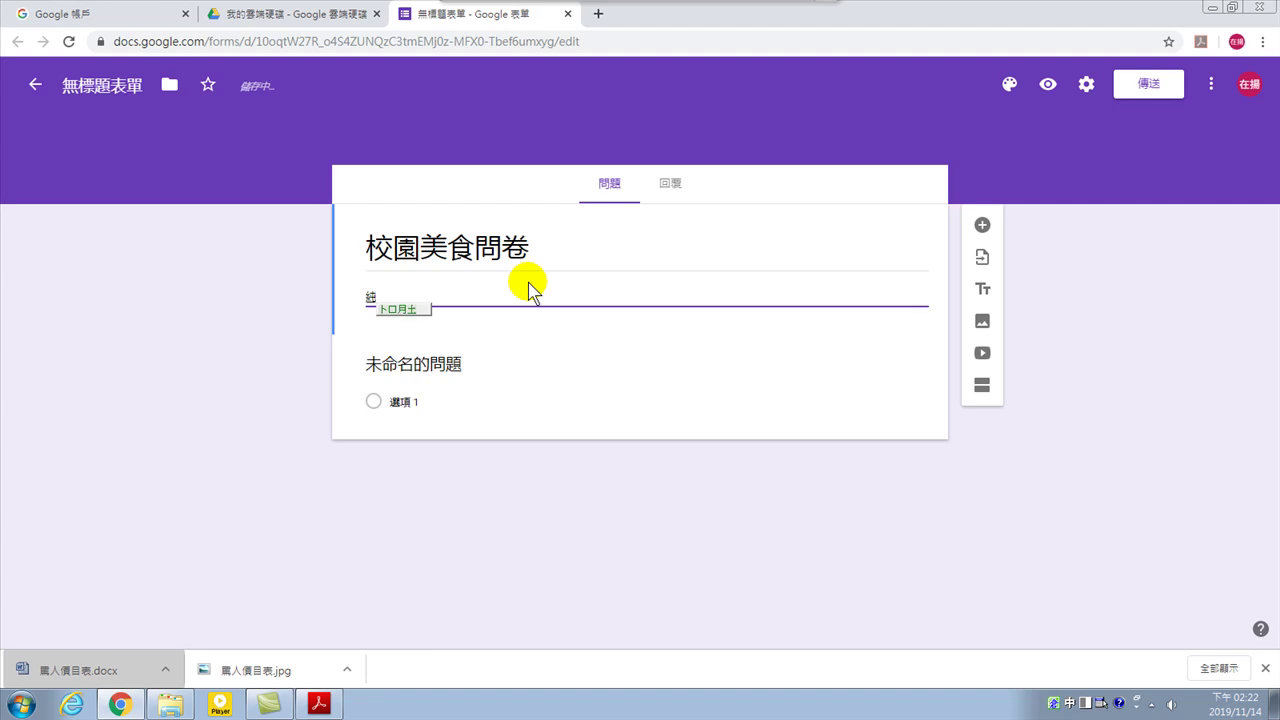
{"action": "type", "text": "查用，"}
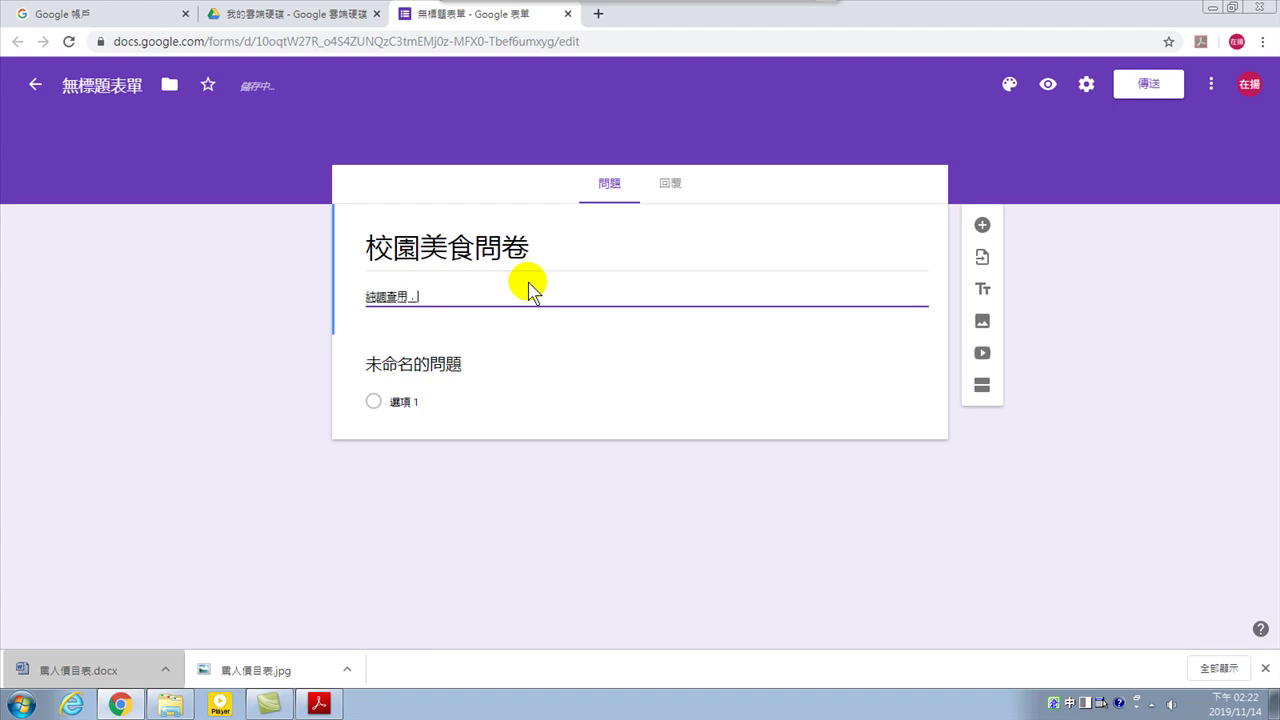
{"action": "type", "text": "無"}
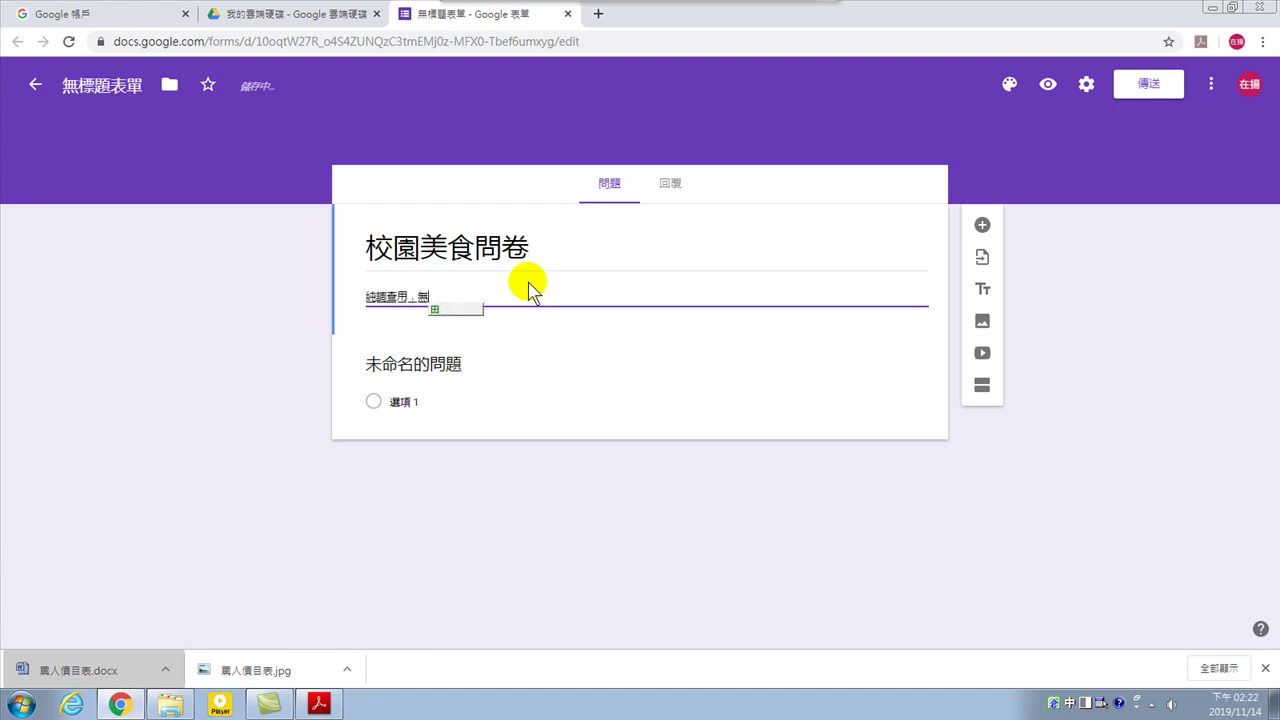
{"action": "type", "text": "個資，請放心"}
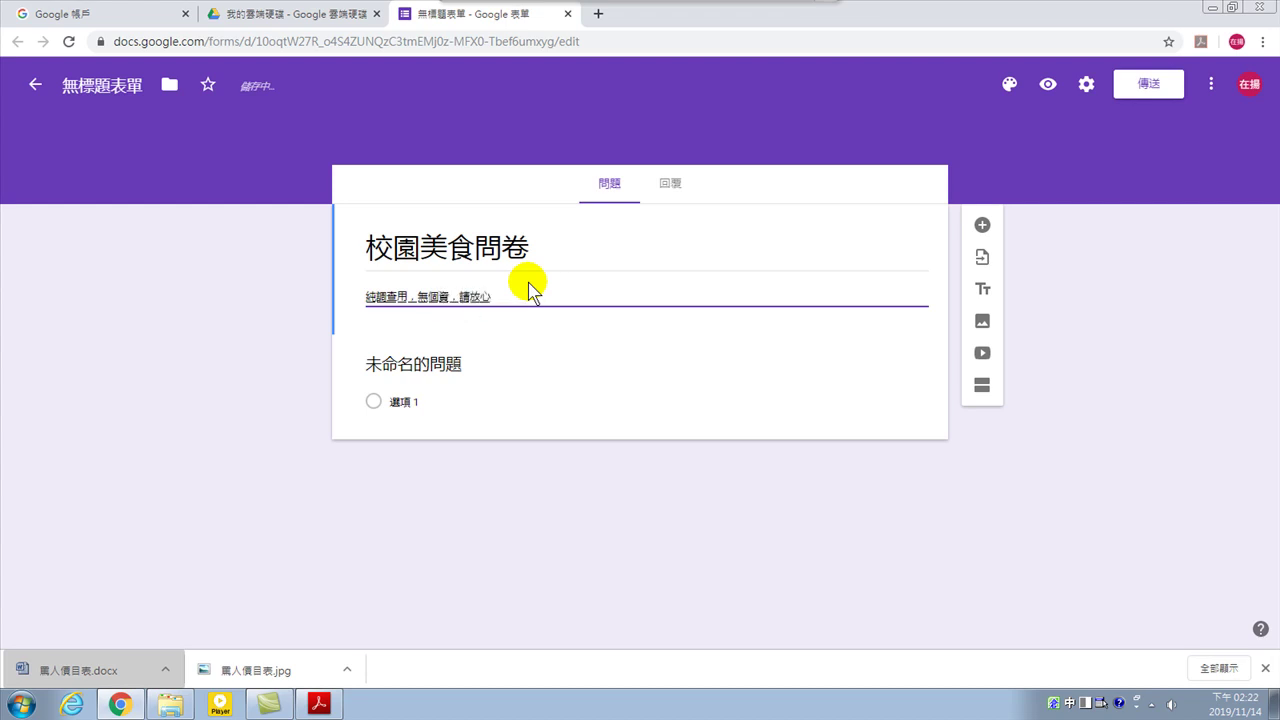
{"action": "type", "text": "填寫"}
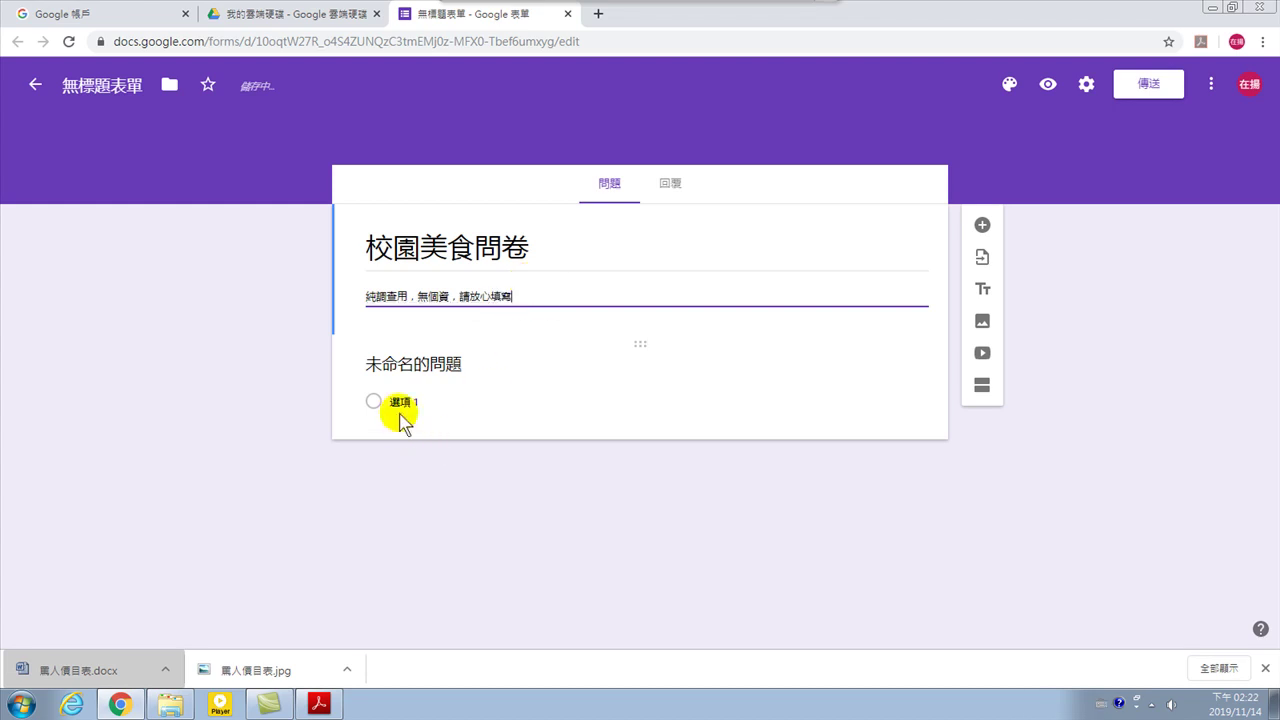
Replace the first question's placeholder text with 請問您幾歲.
{"action": "left_click", "coordinate": [396, 363]}
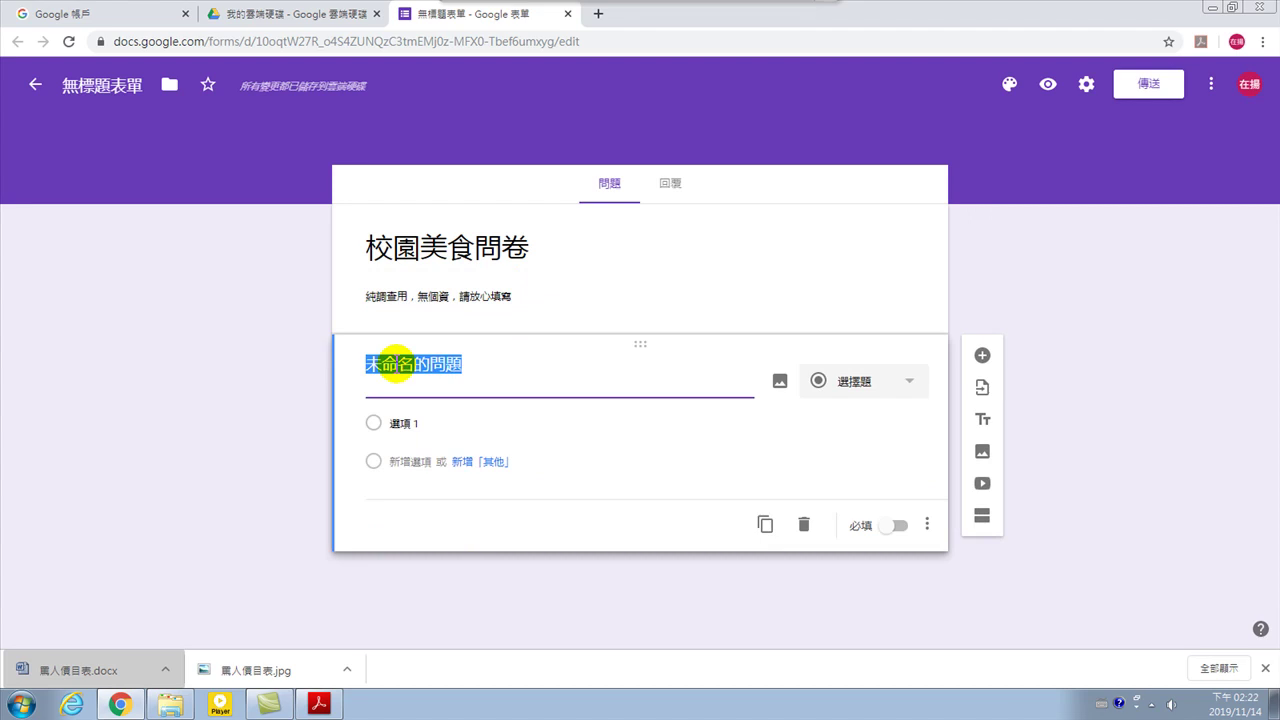
{"action": "left_click", "coordinate": [908, 384]}
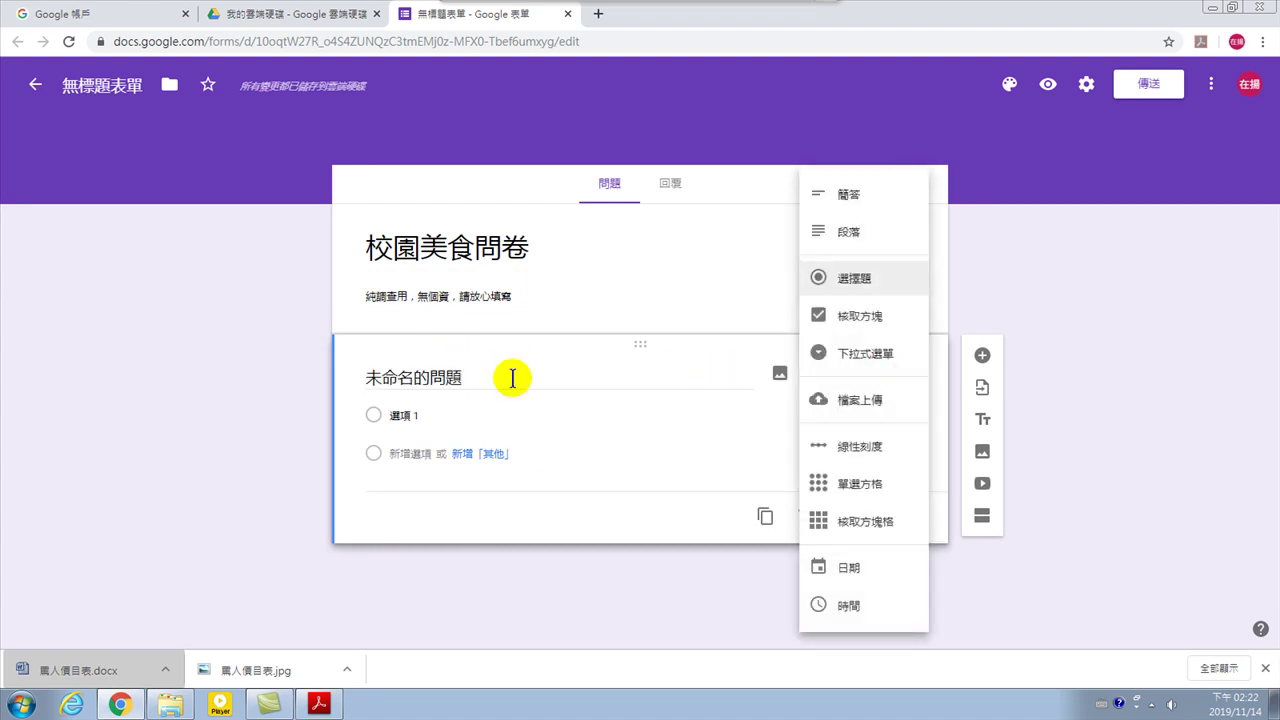
{"action": "left_click", "coordinate": [472, 377]}
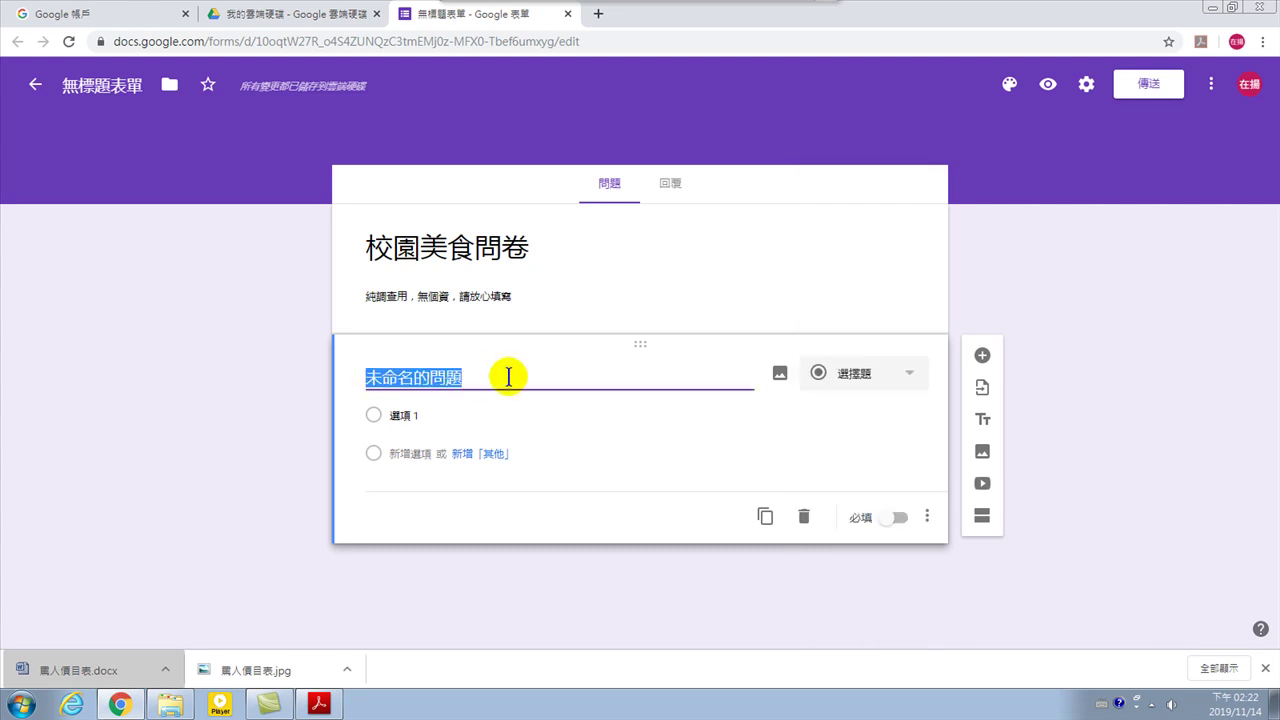
{"action": "type", "text": "uyr"}
{"action": "key", "text": "BackSpace"}
{"action": "key", "text": "BackSpace"}
{"action": "key", "text": "BackSpace"}
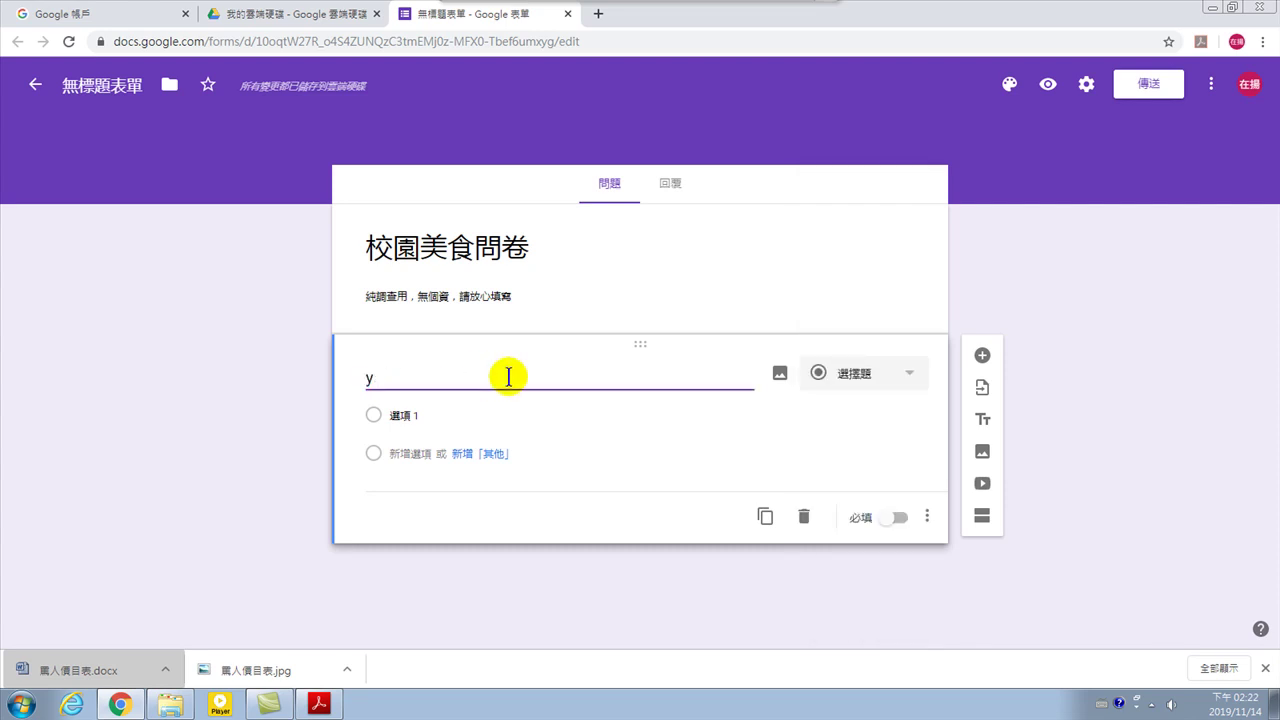
{"action": "key", "text": "ctrl+space"}
{"action": "type", "text": "uyr"}
{"action": "key", "text": "space"}
{"action": "type", "text": "anr"}
{"action": "key", "text": "space"}
{"action": "type", "text": "onfp"}
{"action": "key", "text": "space"}
{"action": "type", "text": "vihi"}
{"action": "key", "text": "space"}
{"action": "type", "text": "ymihh"}
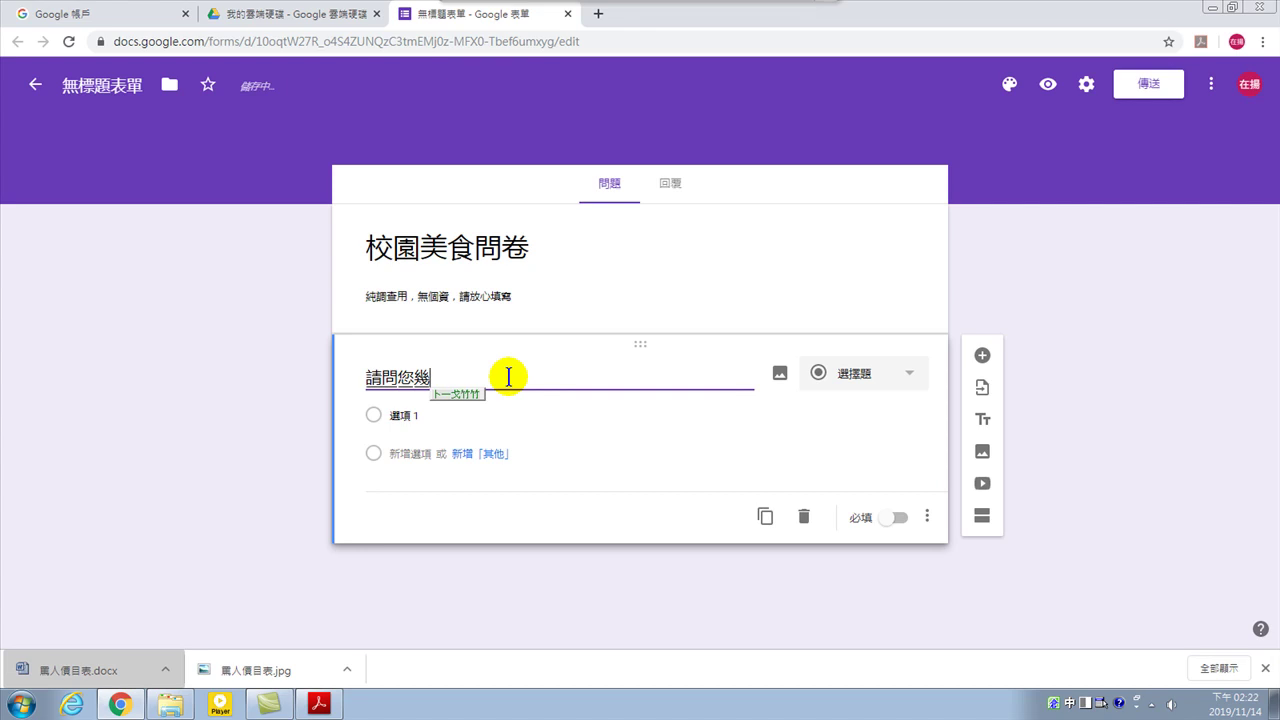
{"action": "key", "text": "space"}
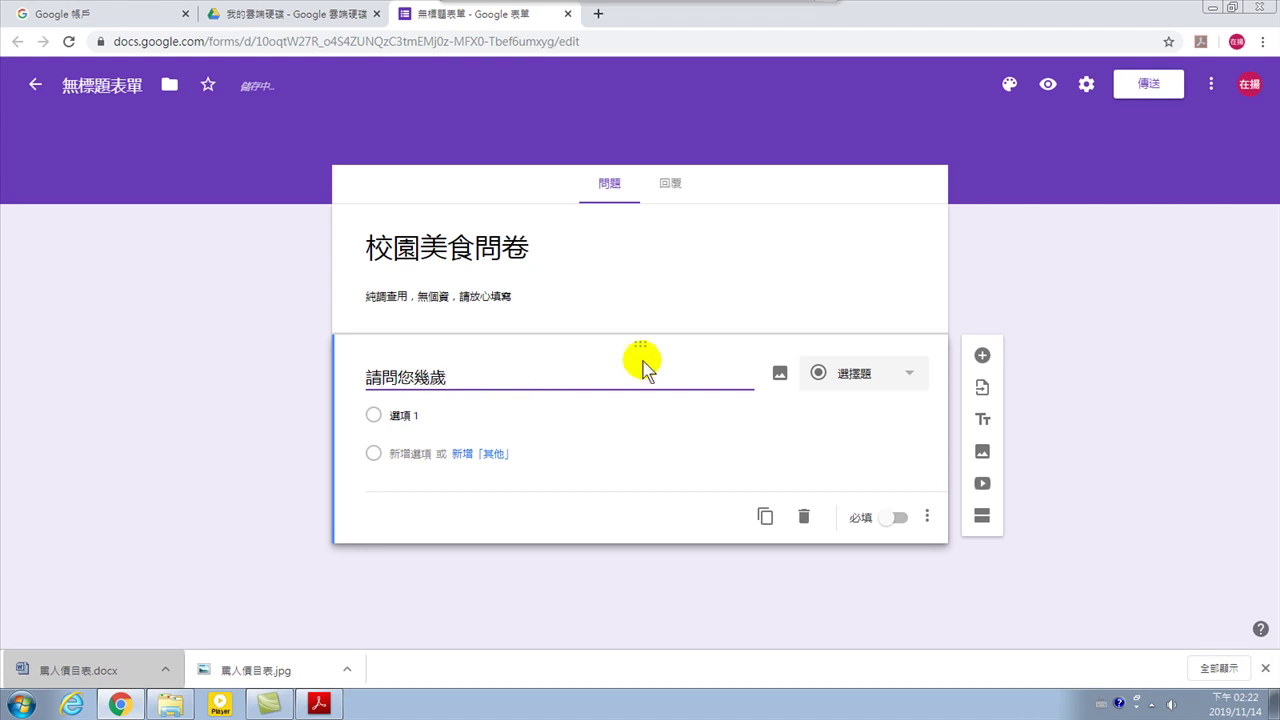
Choose multiple choice (選擇題) as the age question's type and name its first option 18歲以下.
{"action": "left_click", "coordinate": [907, 378]}
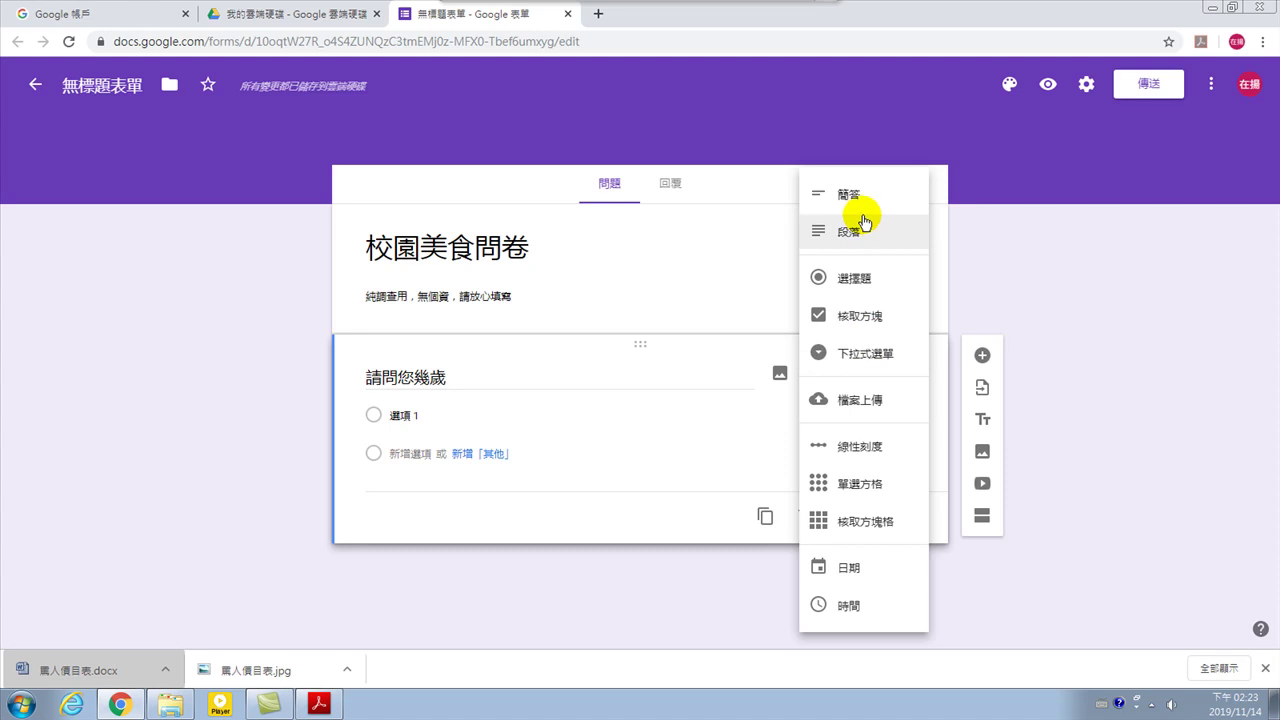
{"action": "left_click", "coordinate": [855, 283]}
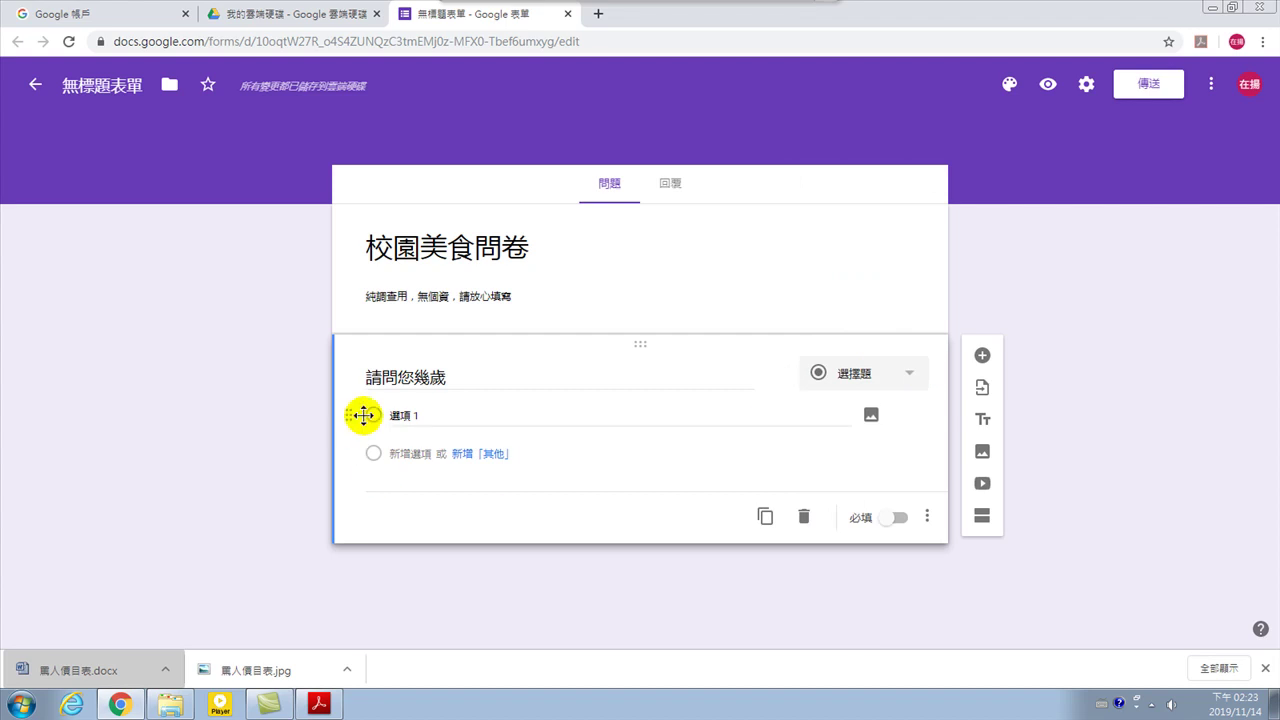
{"action": "left_click", "coordinate": [431, 414]}
{"action": "type", "text": "18y"}
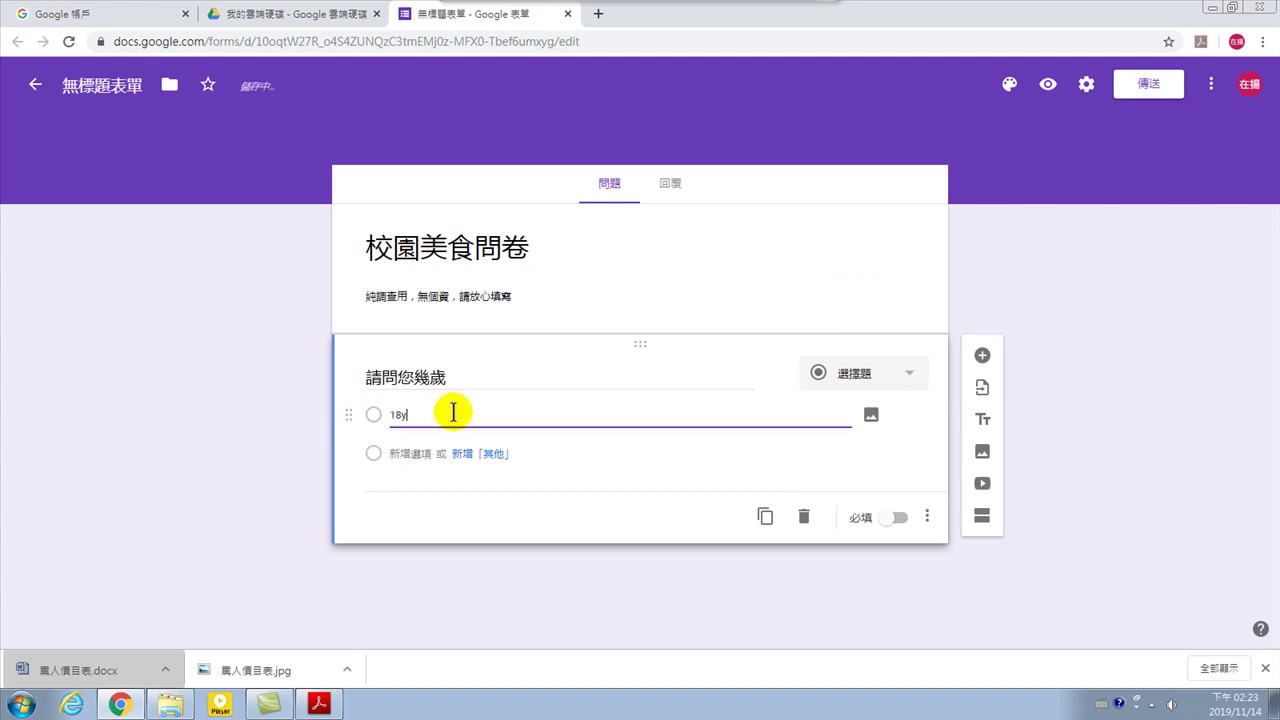
{"action": "key", "text": "BackSpace"}
{"action": "key", "text": "ctrl+space"}
{"action": "type", "text": "歲以下"}
{"action": "key", "text": "ctrl+space"}
Add the answer options 19-20歲 and 21-22歲 to the age question.
{"action": "left_click", "coordinate": [398, 453]}
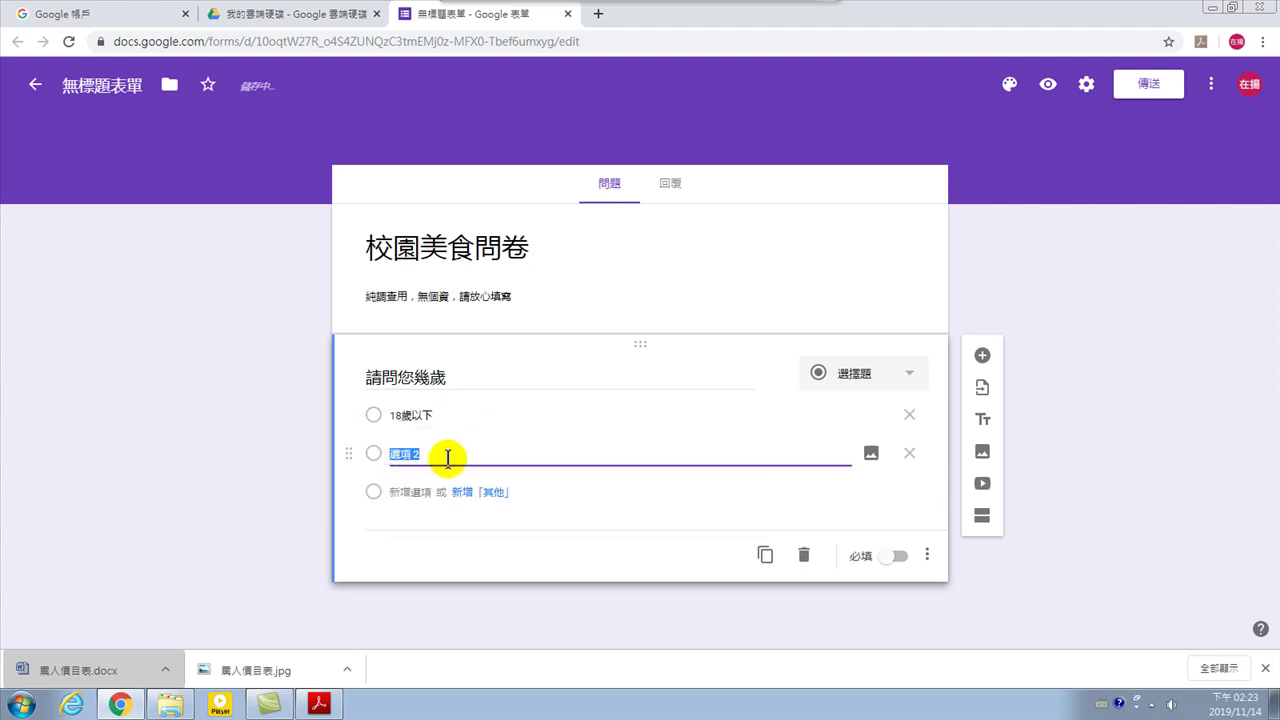
{"action": "type", "text": "19-20"}
{"action": "key", "text": "BackSpace"}
{"action": "key", "text": "ctrl+space"}
{"action": "type", "text": "歲"}
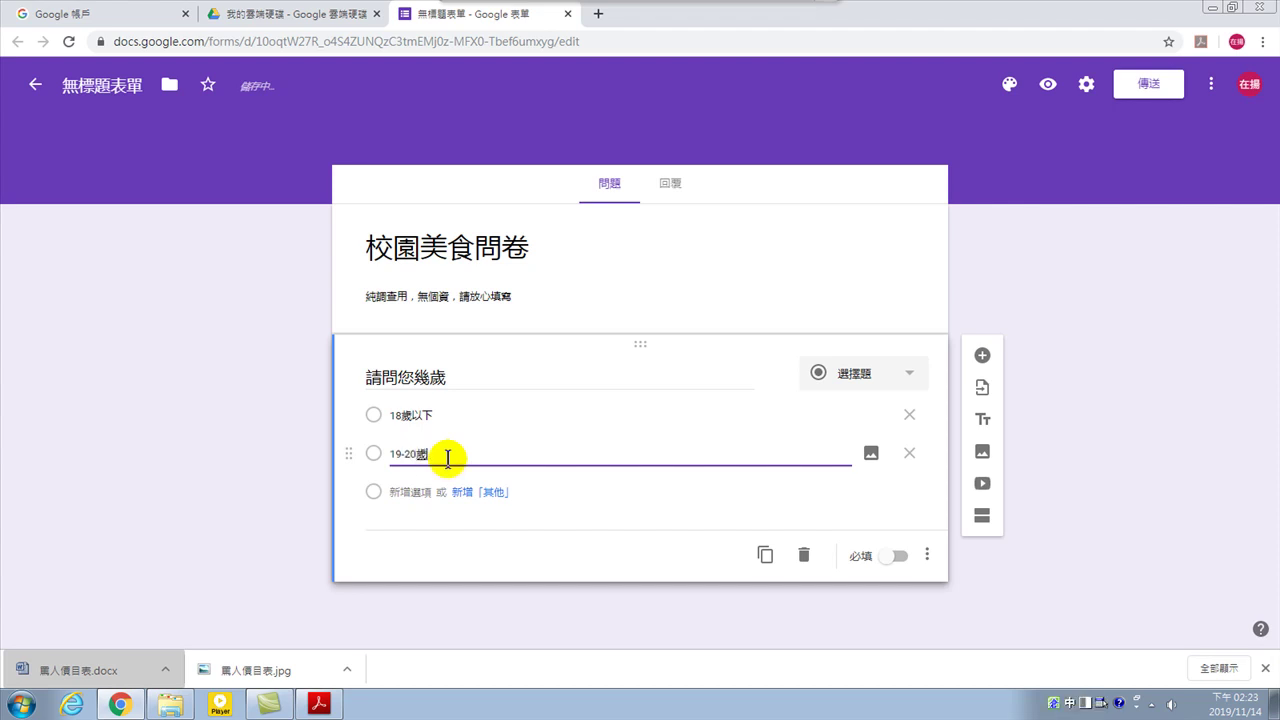
{"action": "left_click", "coordinate": [390, 491]}
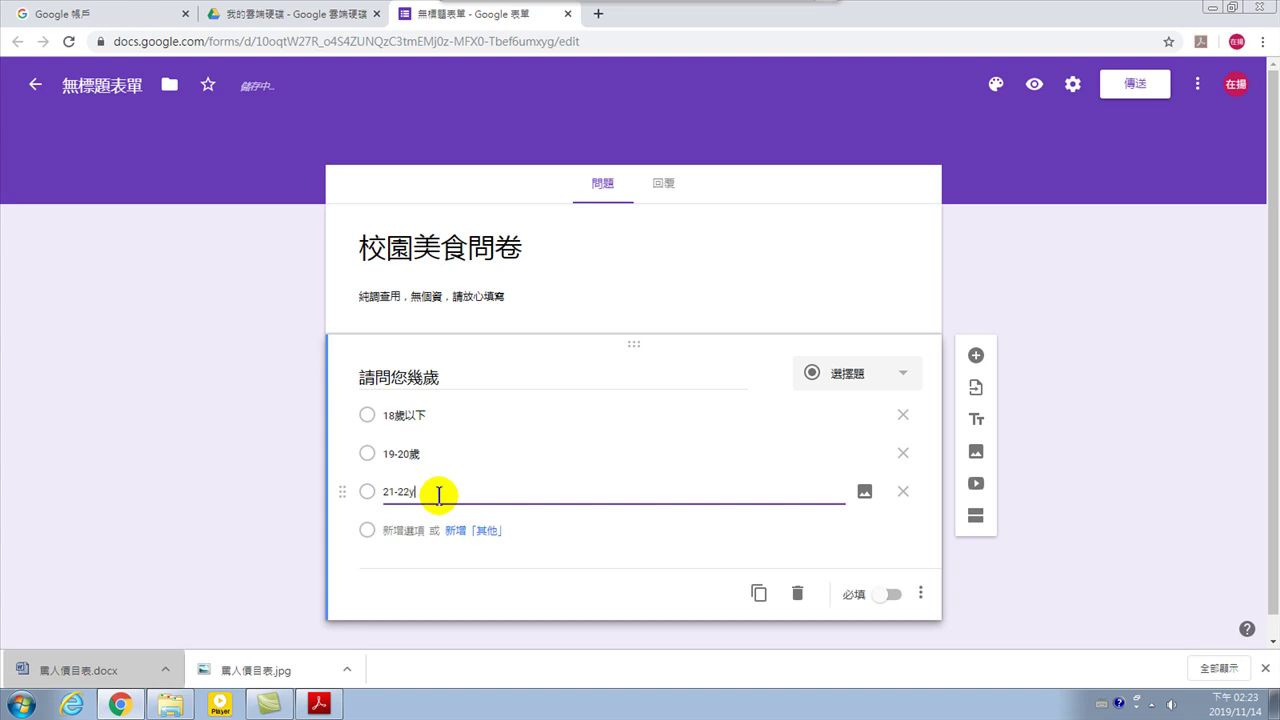
{"action": "key", "text": "ctrl+space"}
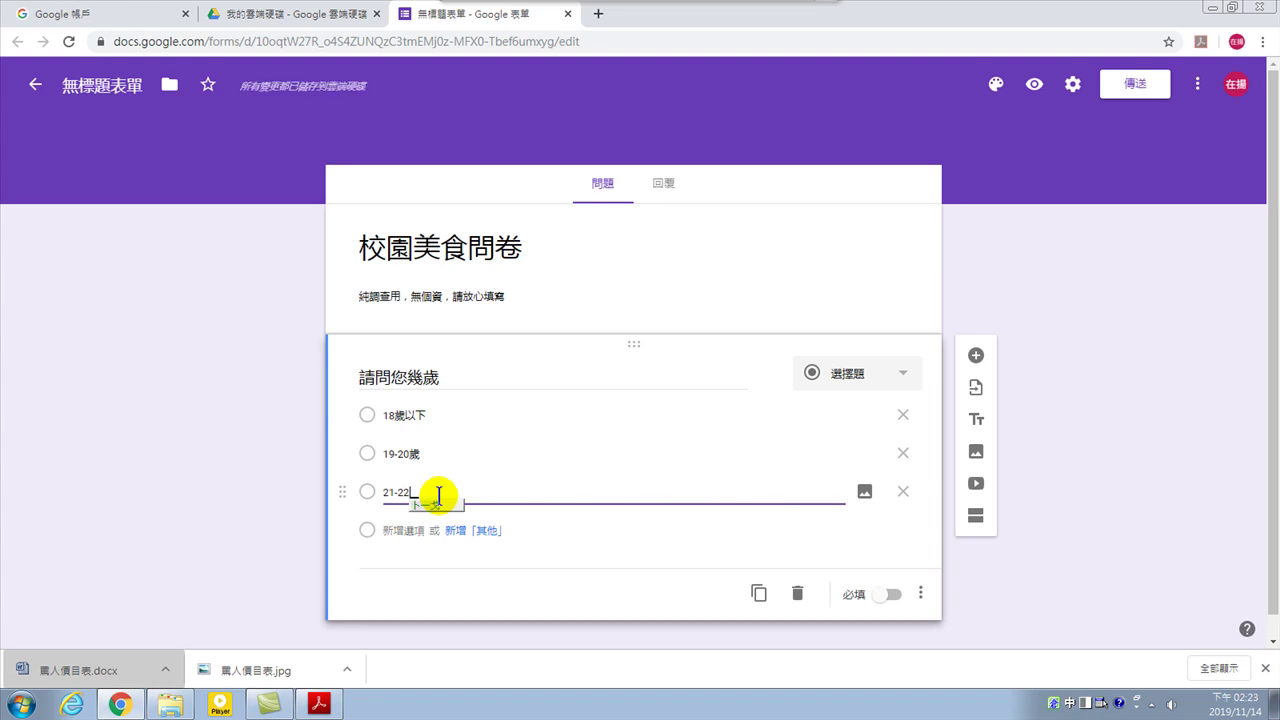
Add the answer option 23歲以上 and an Other (其他) option to the age question.
{"action": "left_click", "coordinate": [398, 530]}
{"action": "type", "text": "23"}
{"action": "key", "text": "ctrl+shift"}
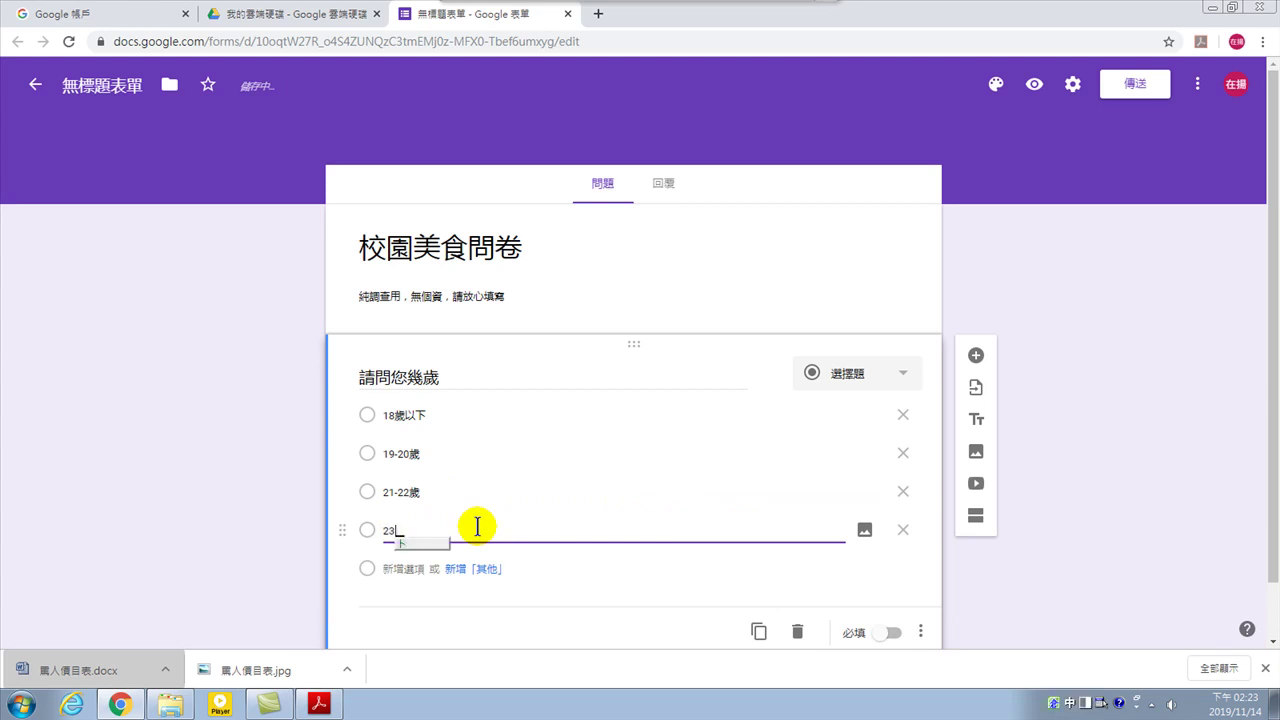
{"action": "type", "text": "歲以上"}
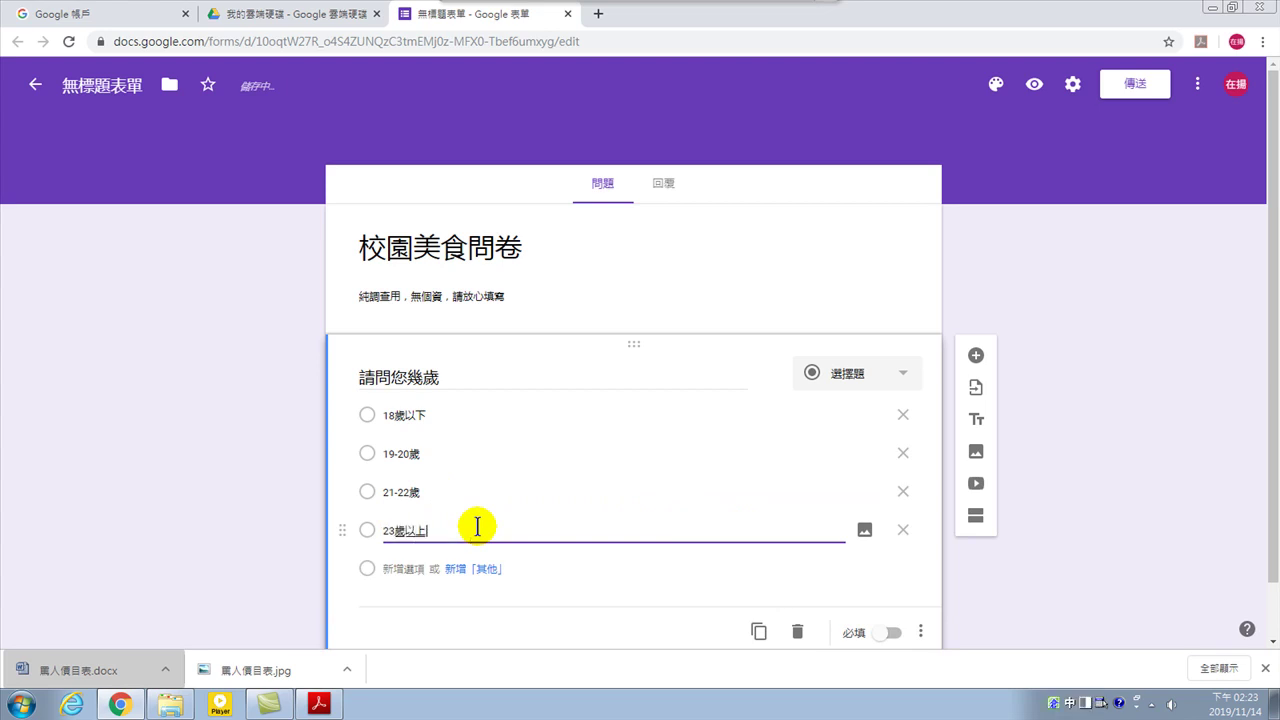
{"action": "key", "text": "Return"}
{"action": "key", "text": "ctrl+shift"}
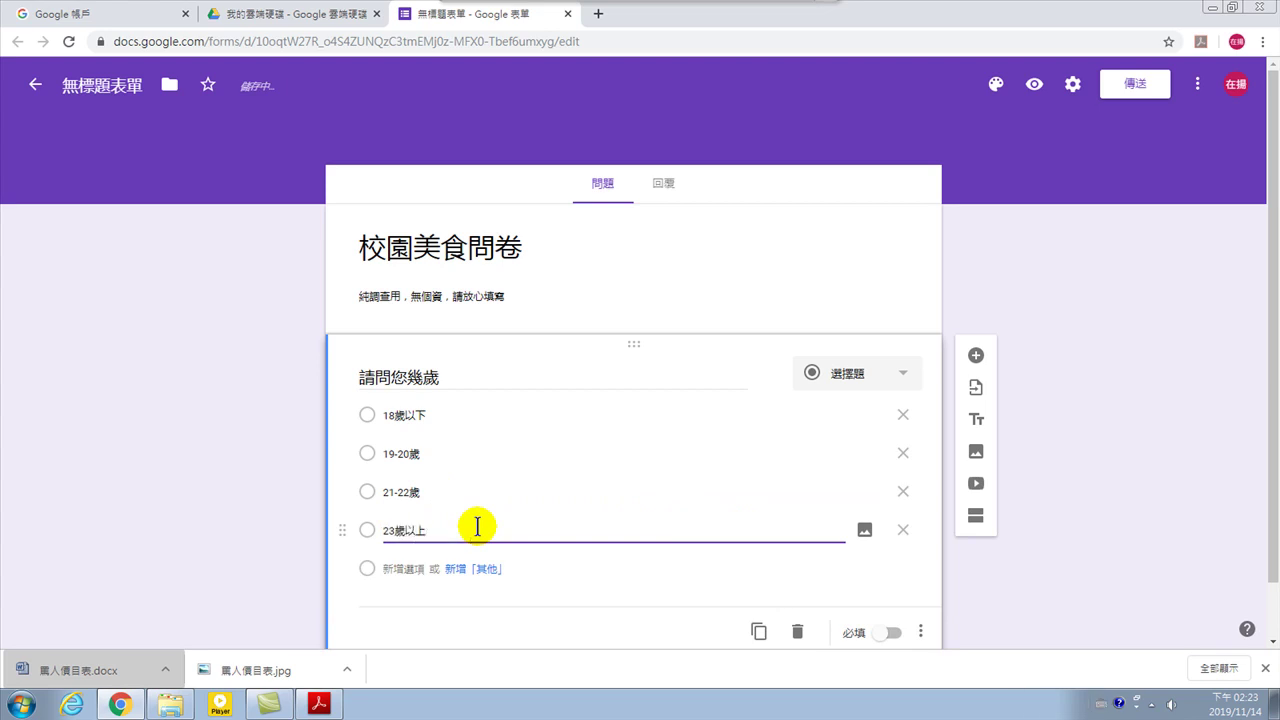
{"action": "left_click", "coordinate": [478, 568]}
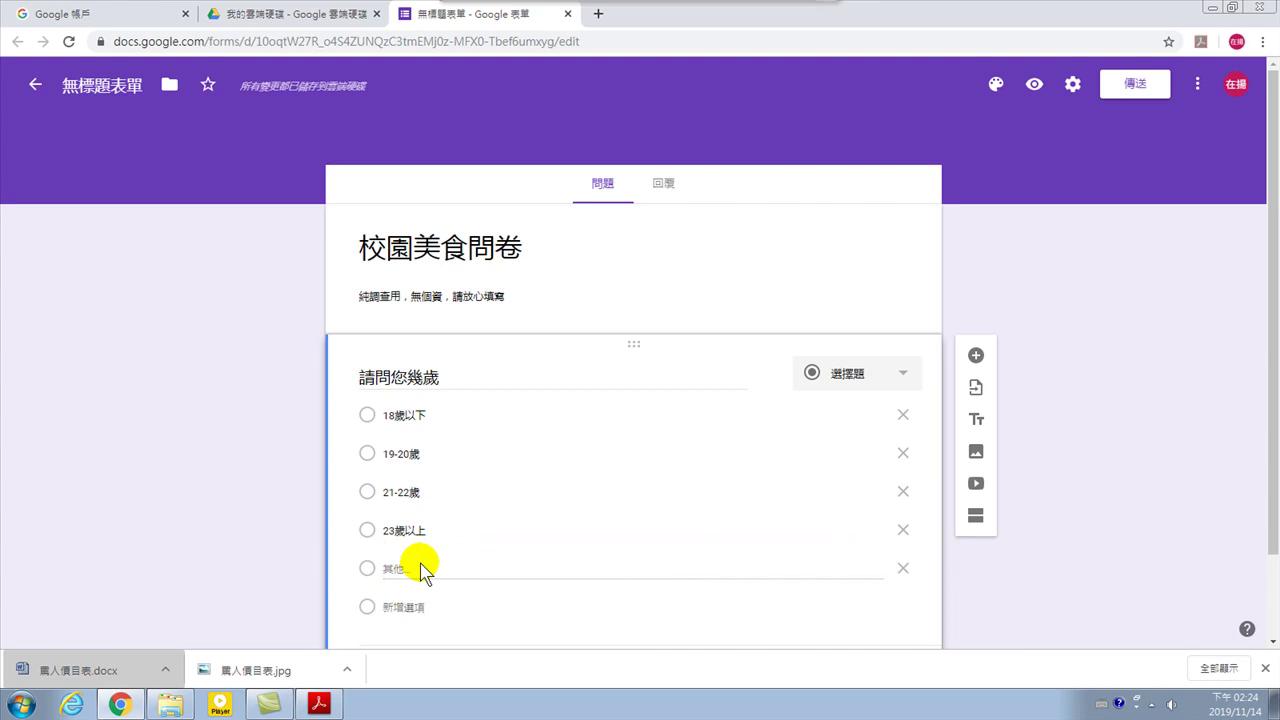
{"action": "scroll", "coordinate": [530, 575], "scroll_direction": "down", "scroll_amount": 1}
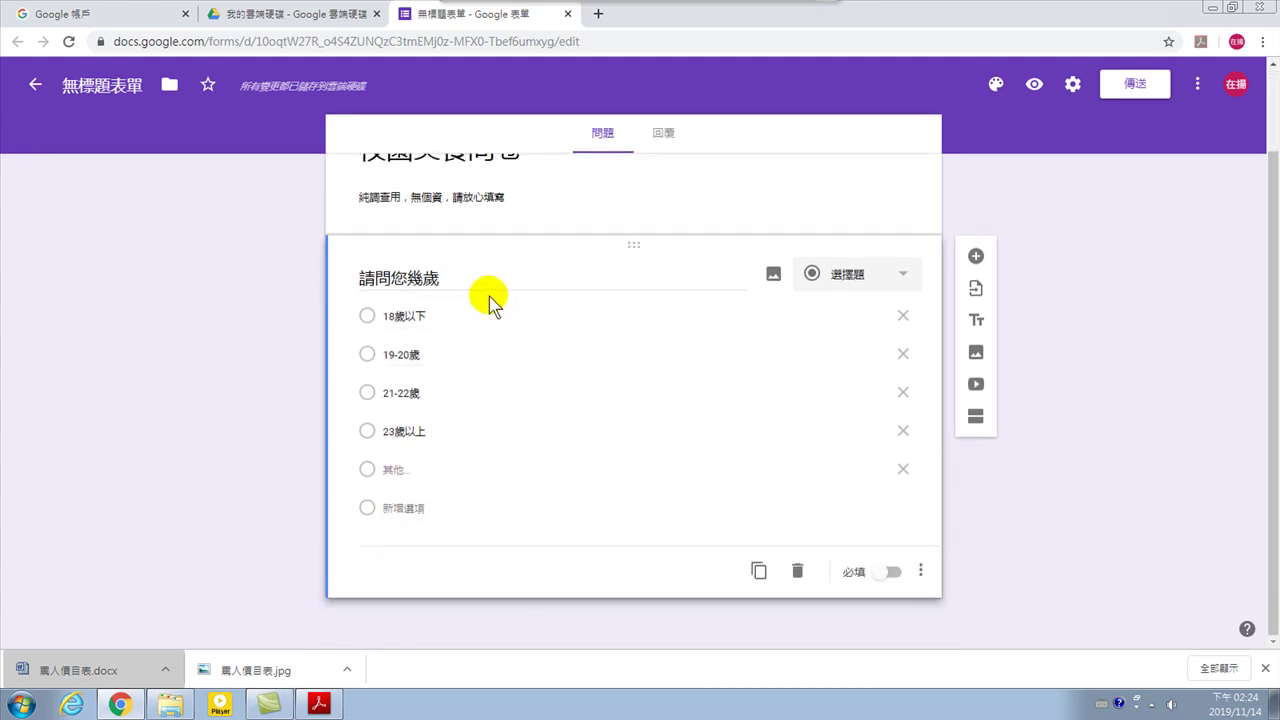
Change the age question's title to 請問您幾歲? and make the question required (必填).
{"action": "triple_click", "coordinate": [450, 278]}
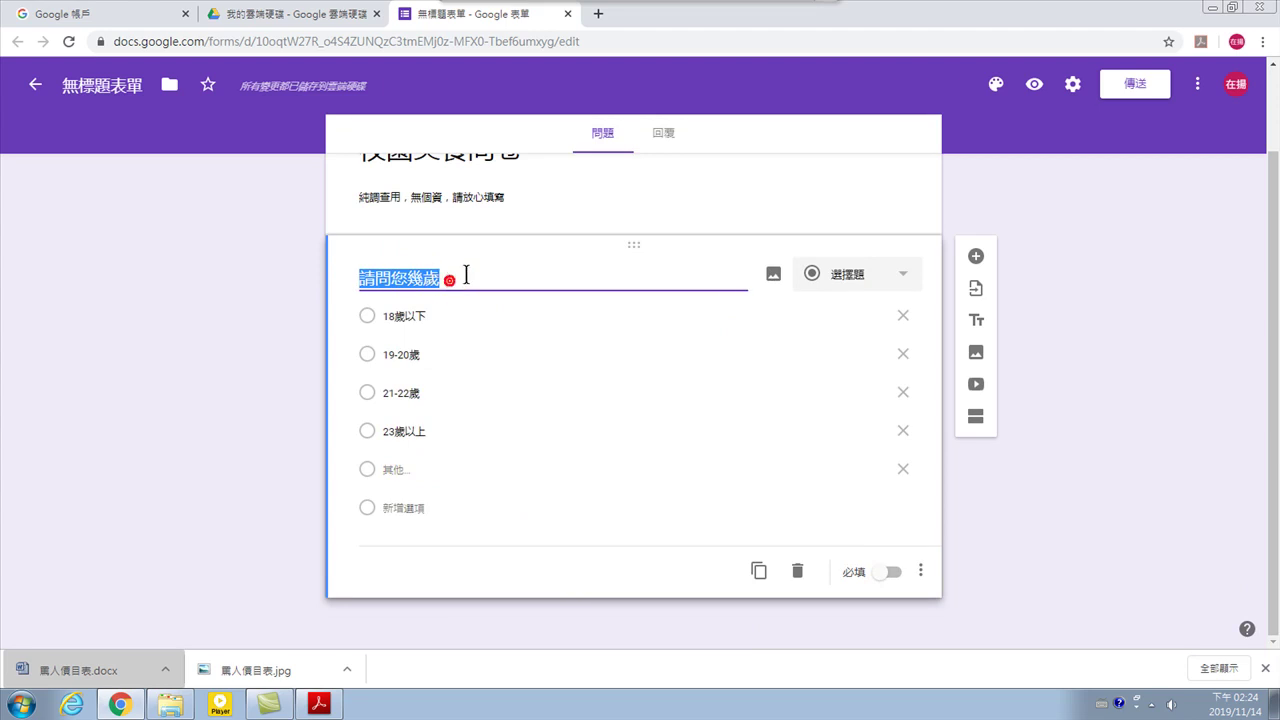
{"action": "left_click", "coordinate": [466, 274]}
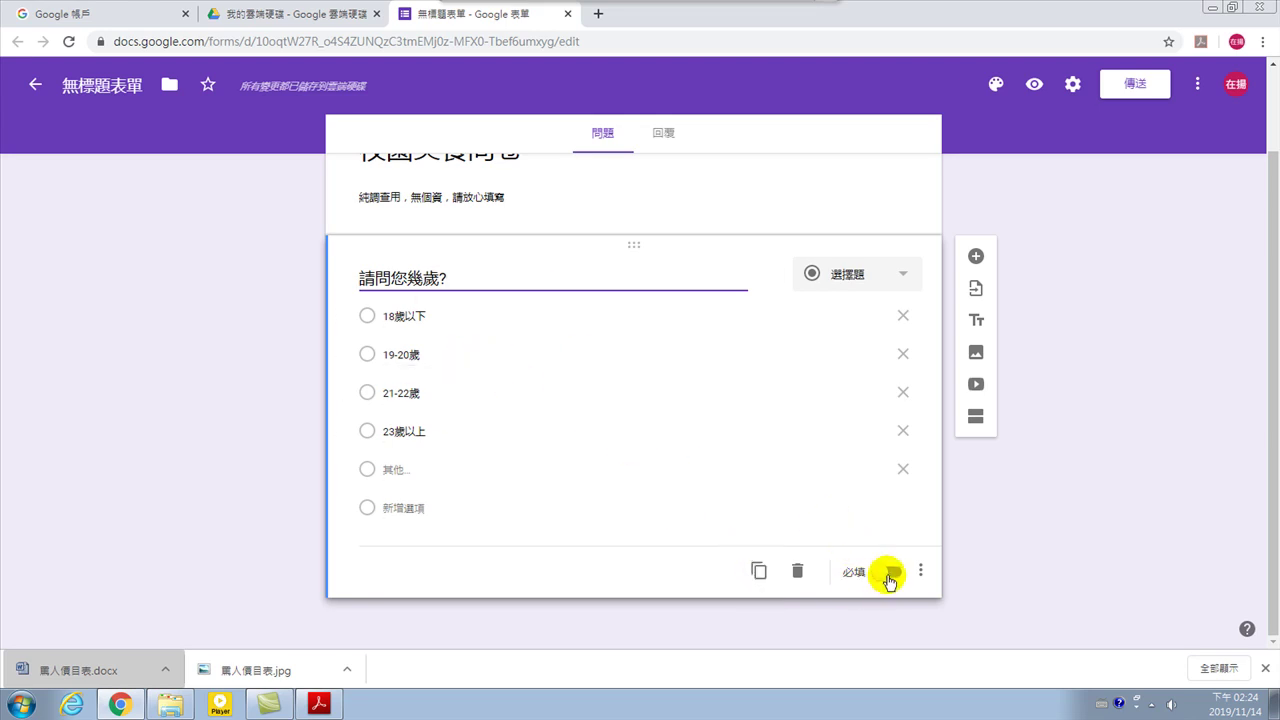
{"action": "left_click", "coordinate": [886, 572]}
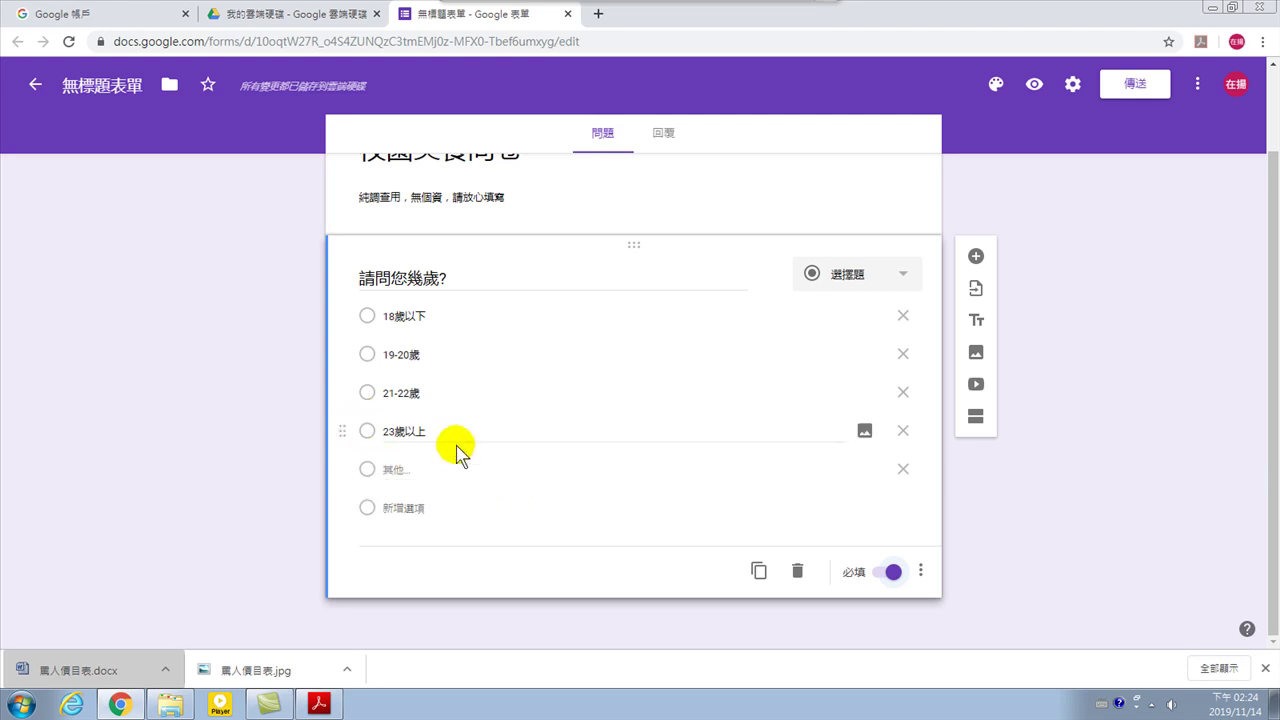
Duplicate the age question and set the copy's question type to short answer (簡答).
{"action": "left_click", "coordinate": [759, 574]}
{"action": "scroll", "coordinate": [570, 437], "scroll_direction": "down", "scroll_amount": 2}
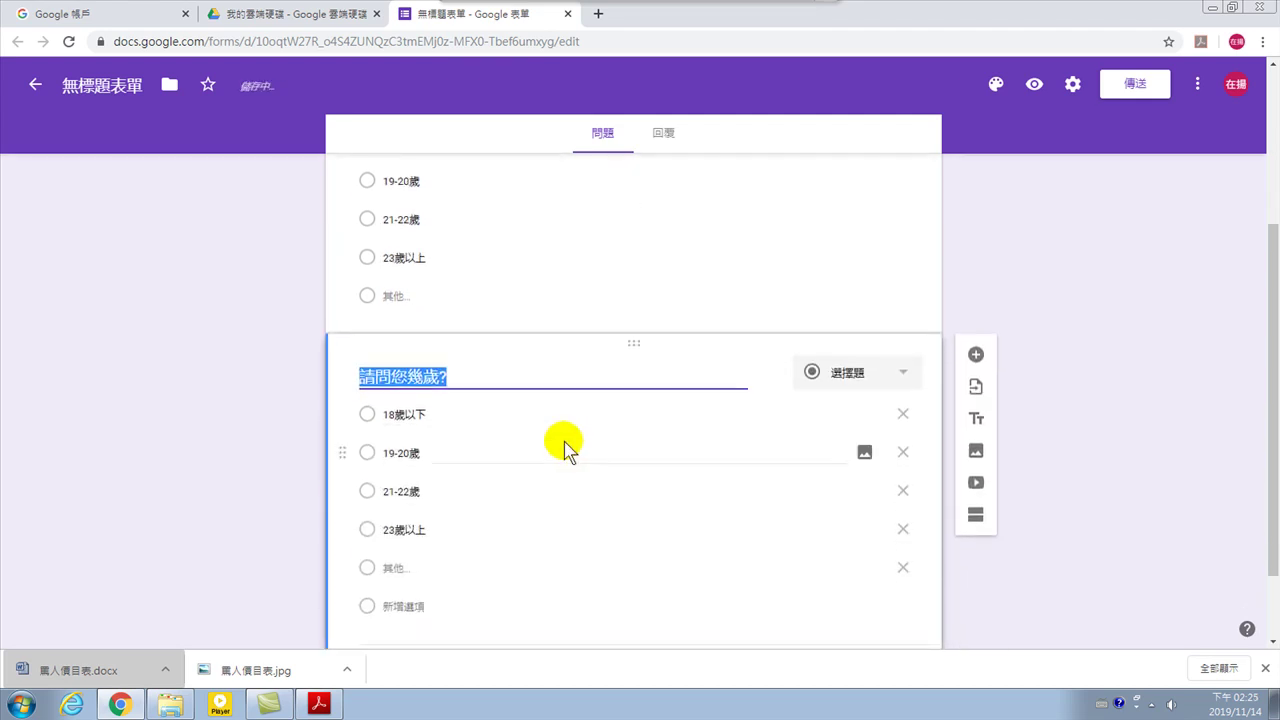
{"action": "scroll", "coordinate": [526, 406], "scroll_direction": "up", "scroll_amount": 3}
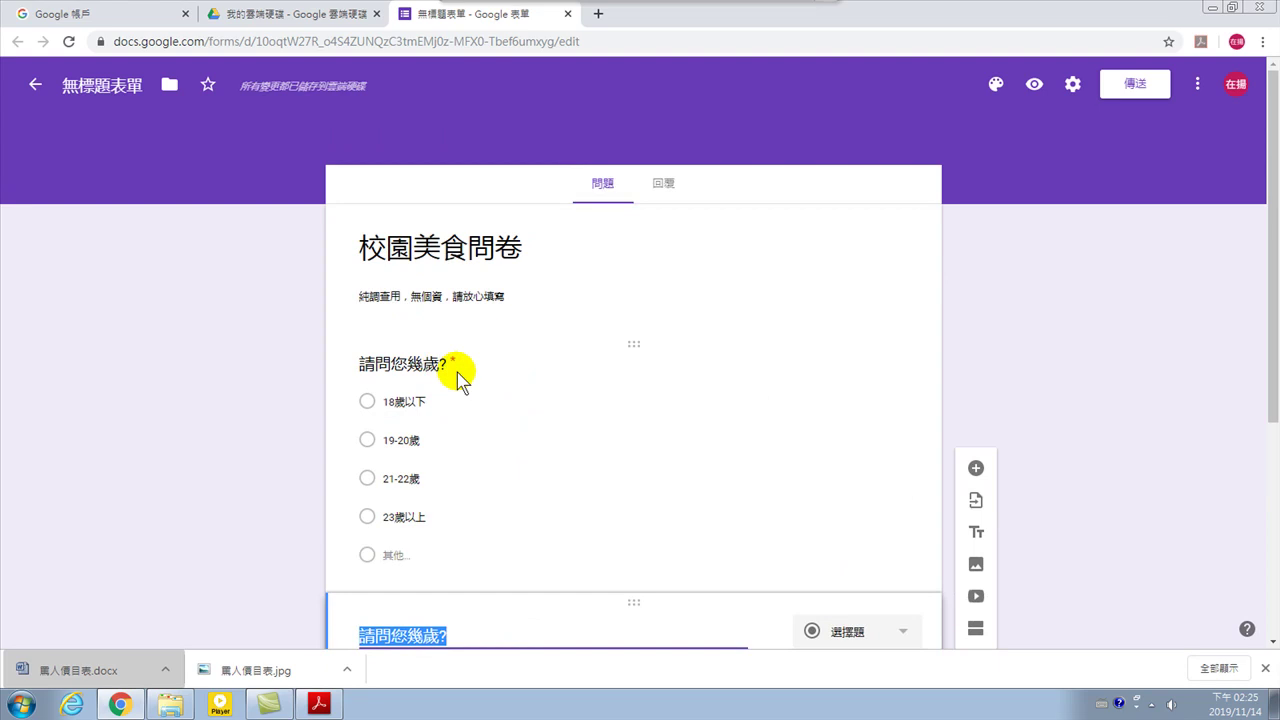
{"action": "scroll", "coordinate": [500, 425], "scroll_direction": "down", "scroll_amount": 2}
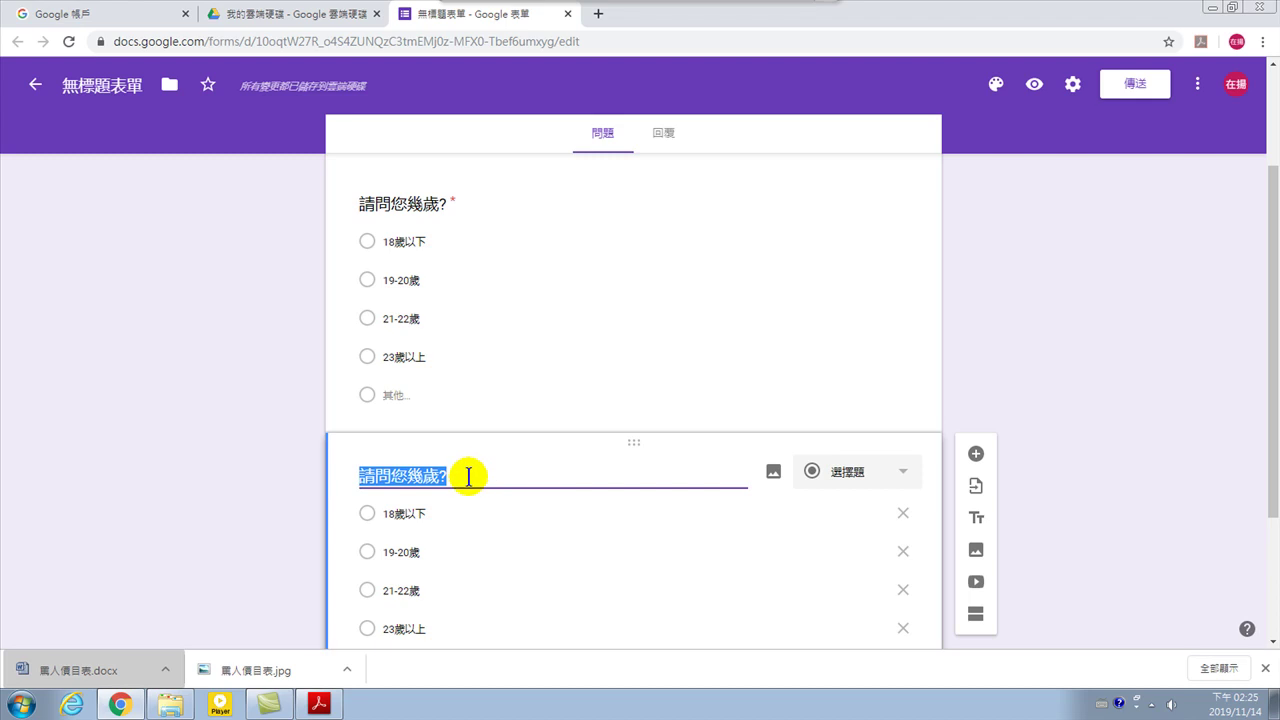
{"action": "left_click", "coordinate": [900, 473]}
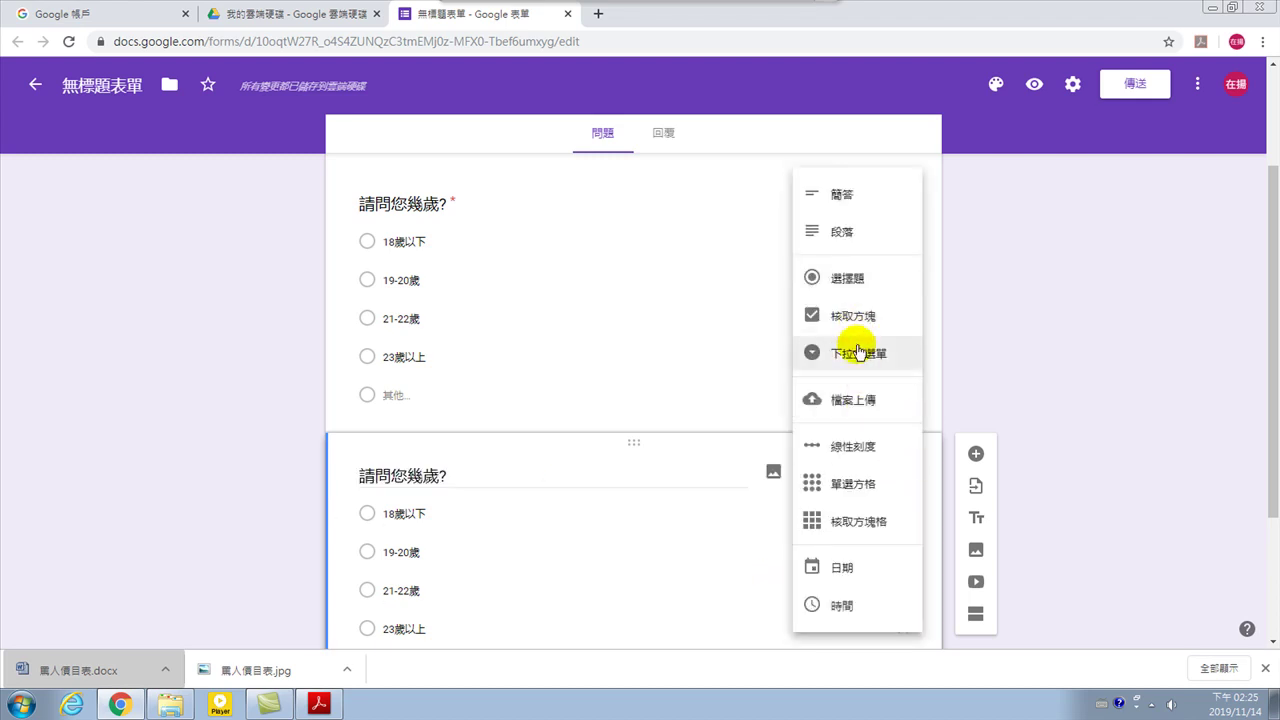
{"action": "left_click", "coordinate": [840, 194]}
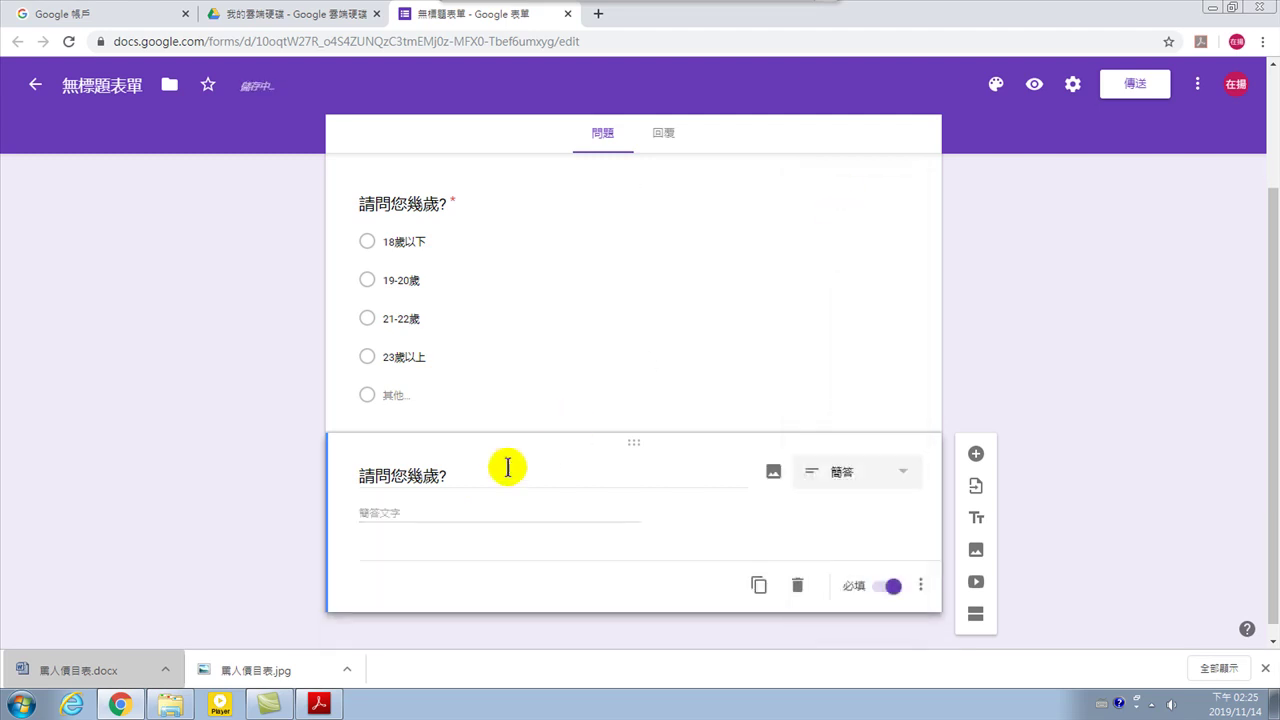
Change the duplicated question's title to 請問您住哪裡?
{"action": "triple_click", "coordinate": [467, 480]}
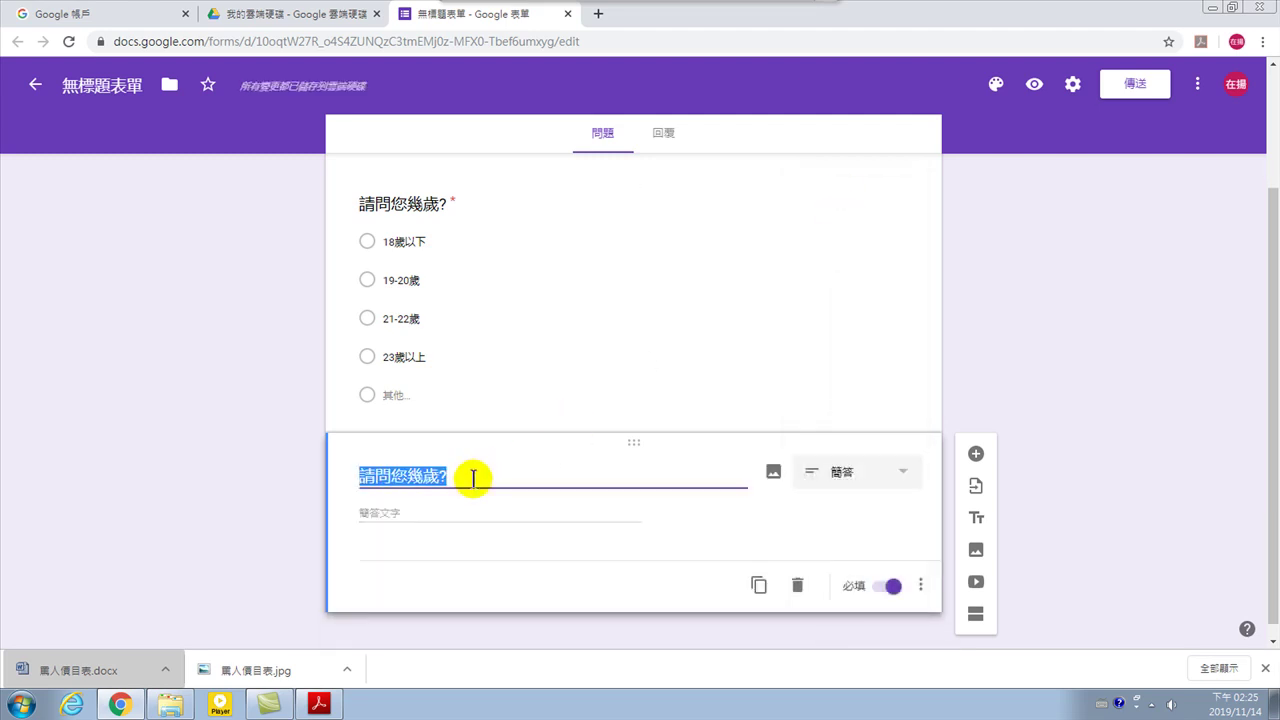
{"action": "left_click", "coordinate": [473, 478]}
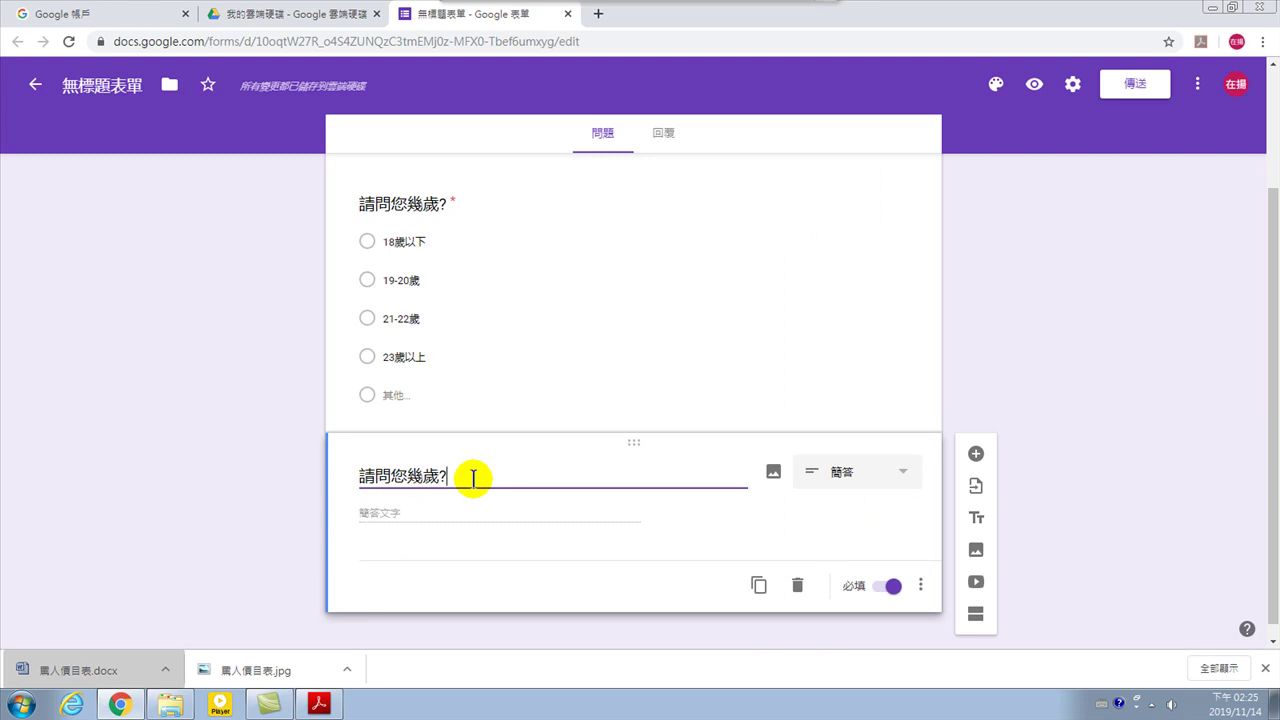
{"action": "key", "text": "BackSpace"}
{"action": "key", "text": "BackSpace"}
{"action": "key", "text": "BackSpace"}
{"action": "type", "text": "op"}
{"action": "key", "text": "BackSpace"}
{"action": "key", "text": "BackSpace"}
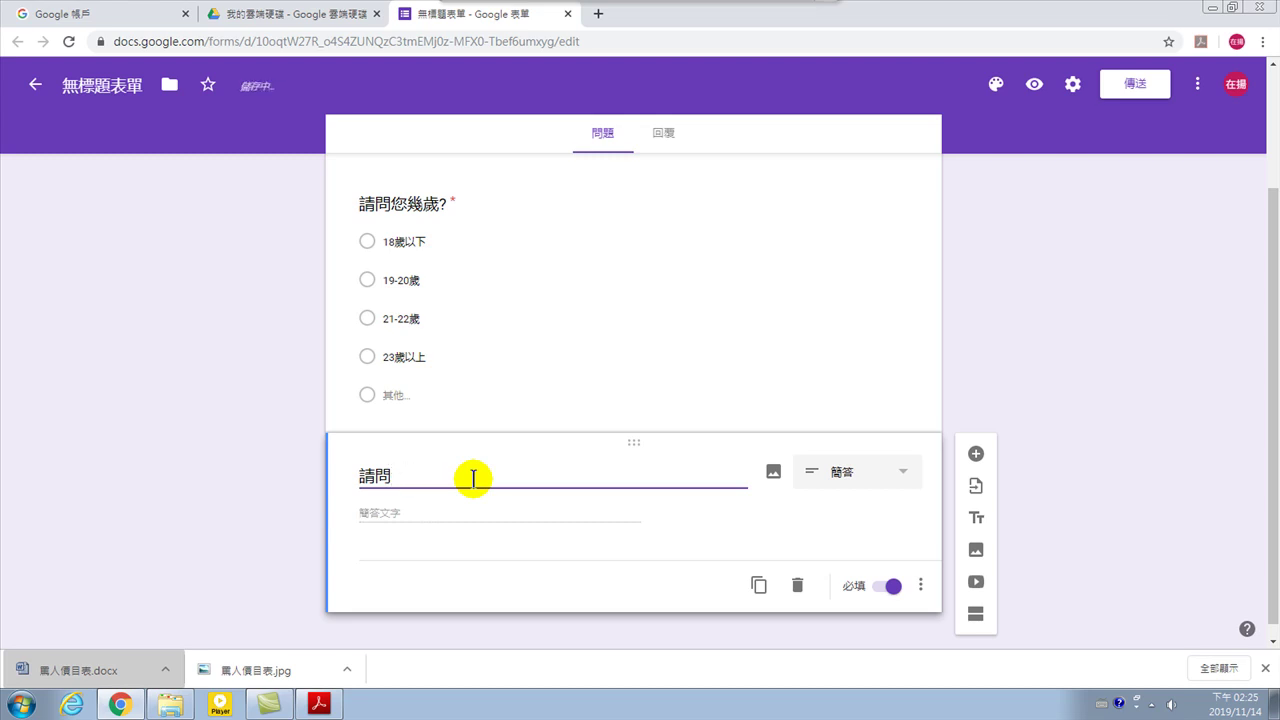
{"action": "type", "text": "您住"}
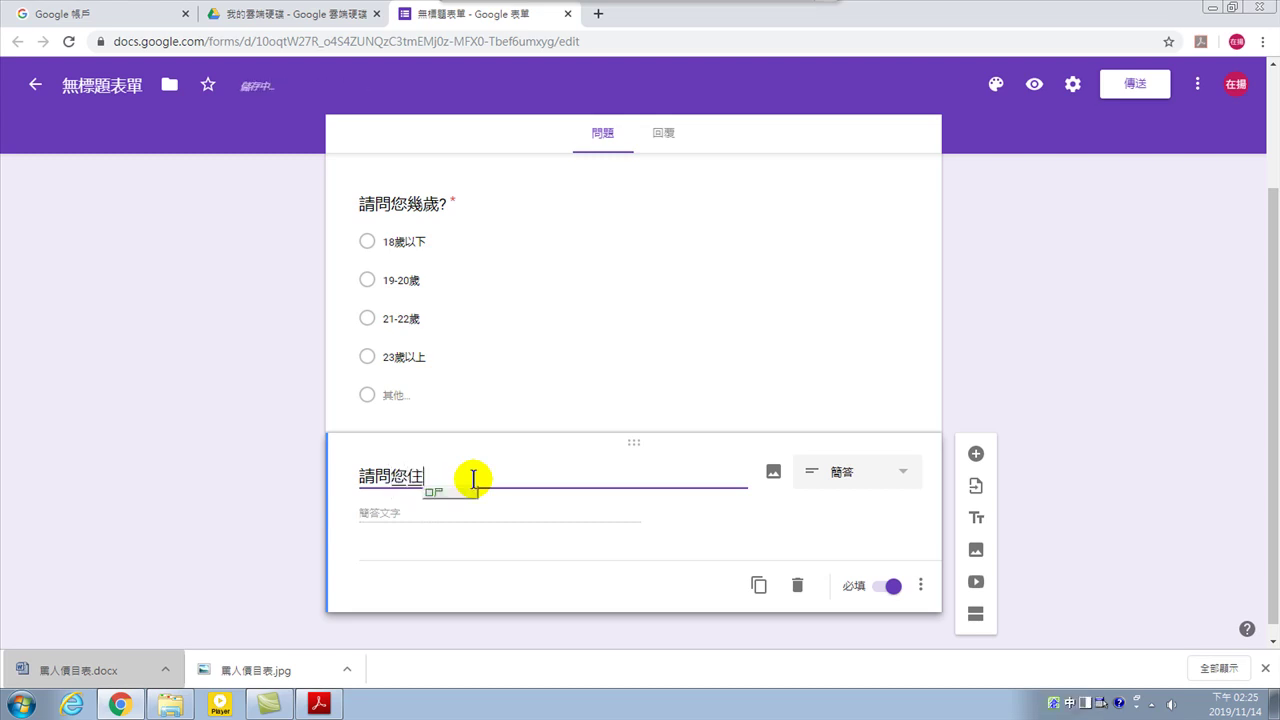
{"action": "type", "text": "哪裡"}
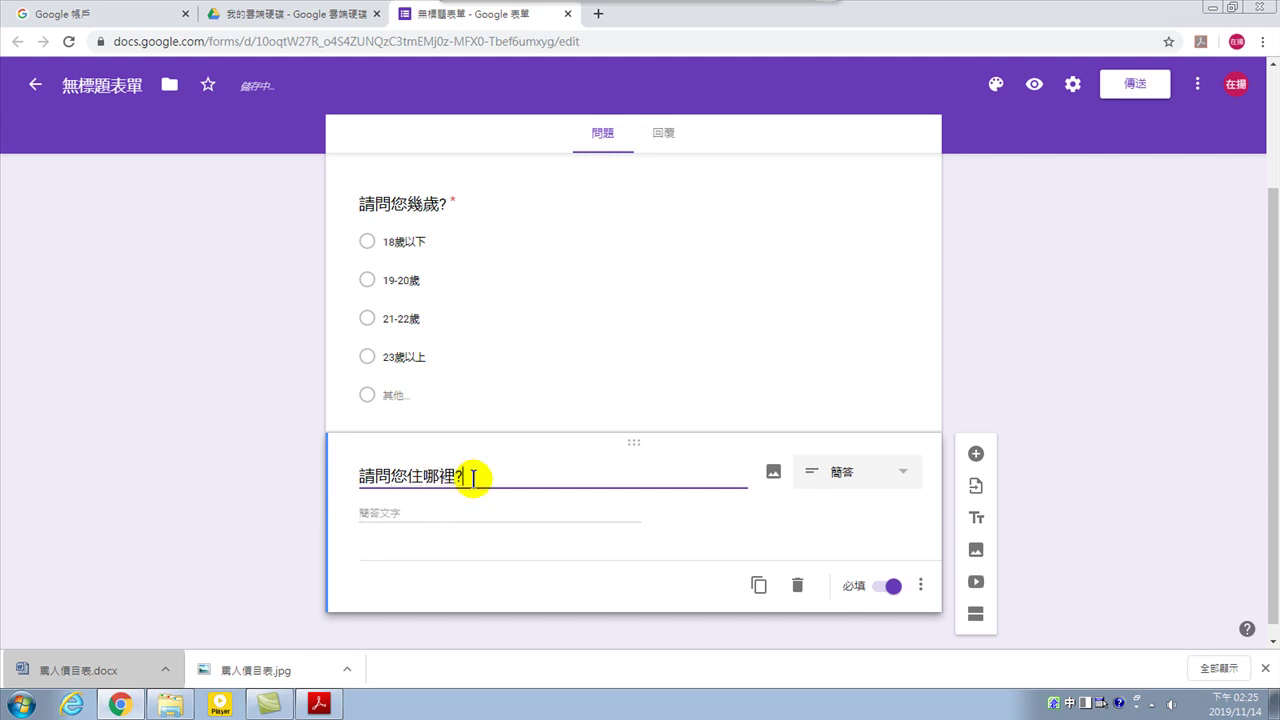
{"action": "left_click", "coordinate": [400, 515]}
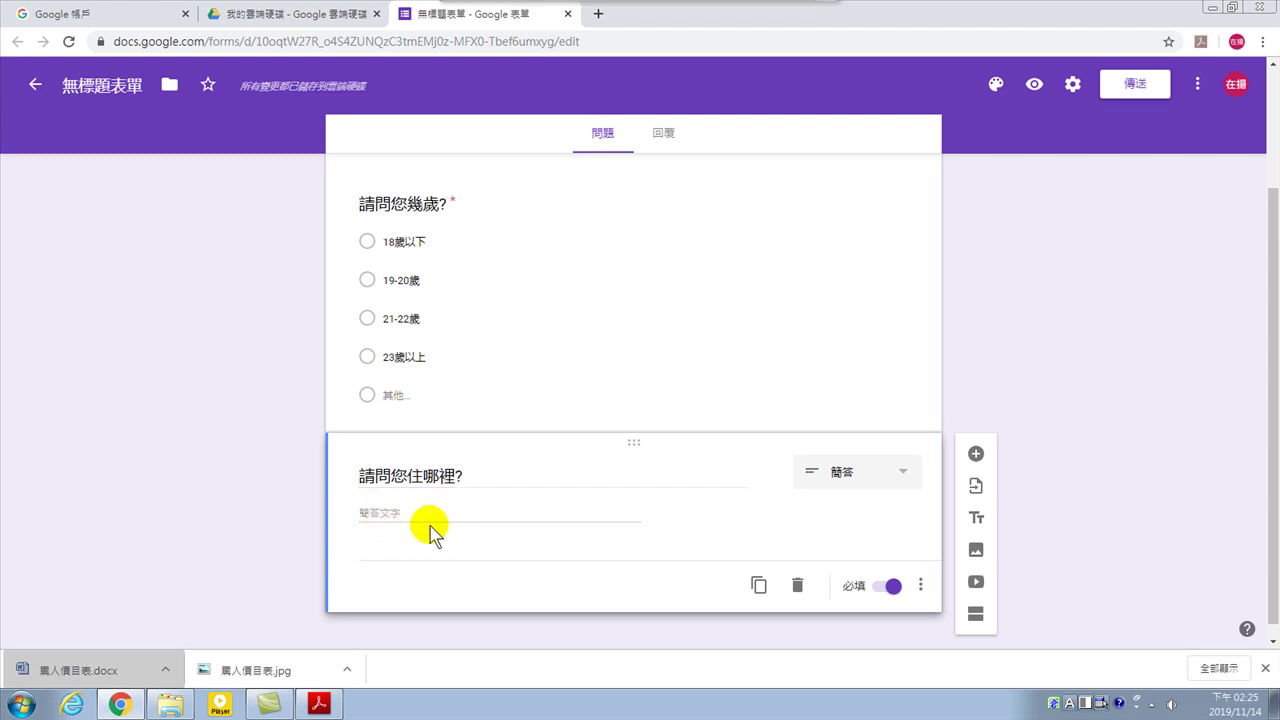
Set the residence question's type to dropdown (下拉式選單) and name its first option 桃園市.
{"action": "left_click", "coordinate": [903, 474]}
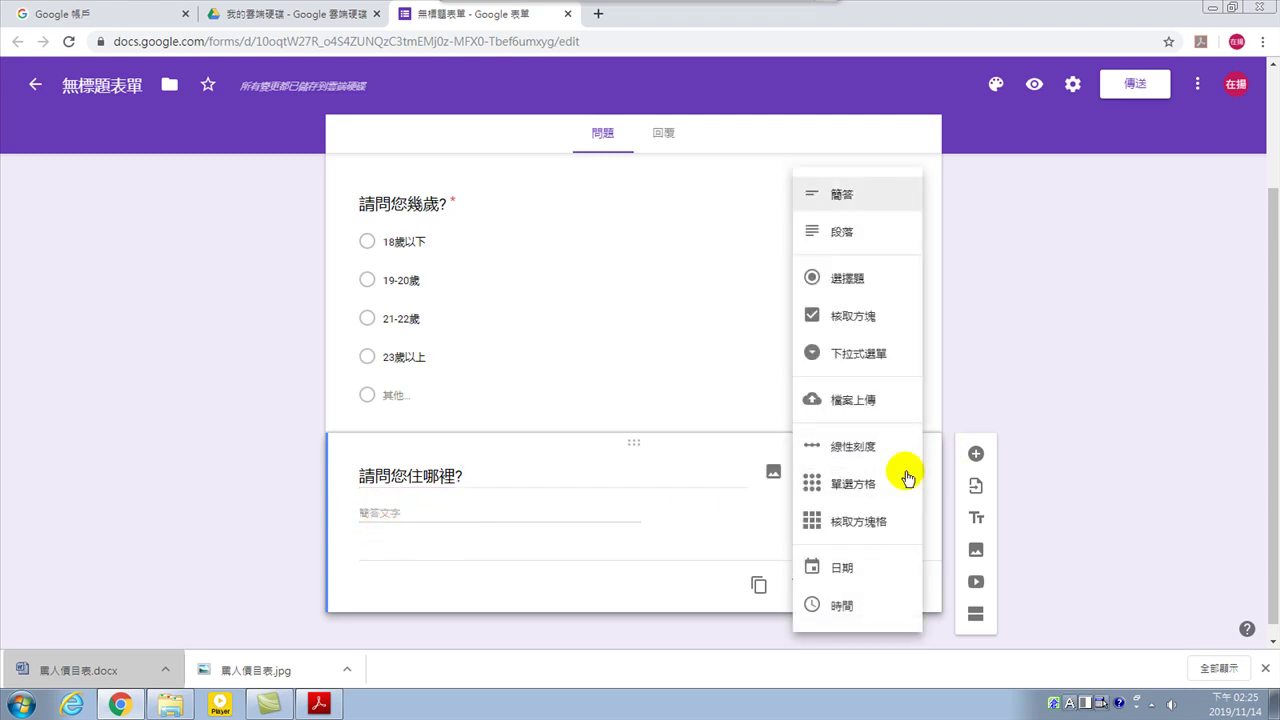
{"action": "left_click", "coordinate": [857, 358]}
{"action": "left_click", "coordinate": [423, 514]}
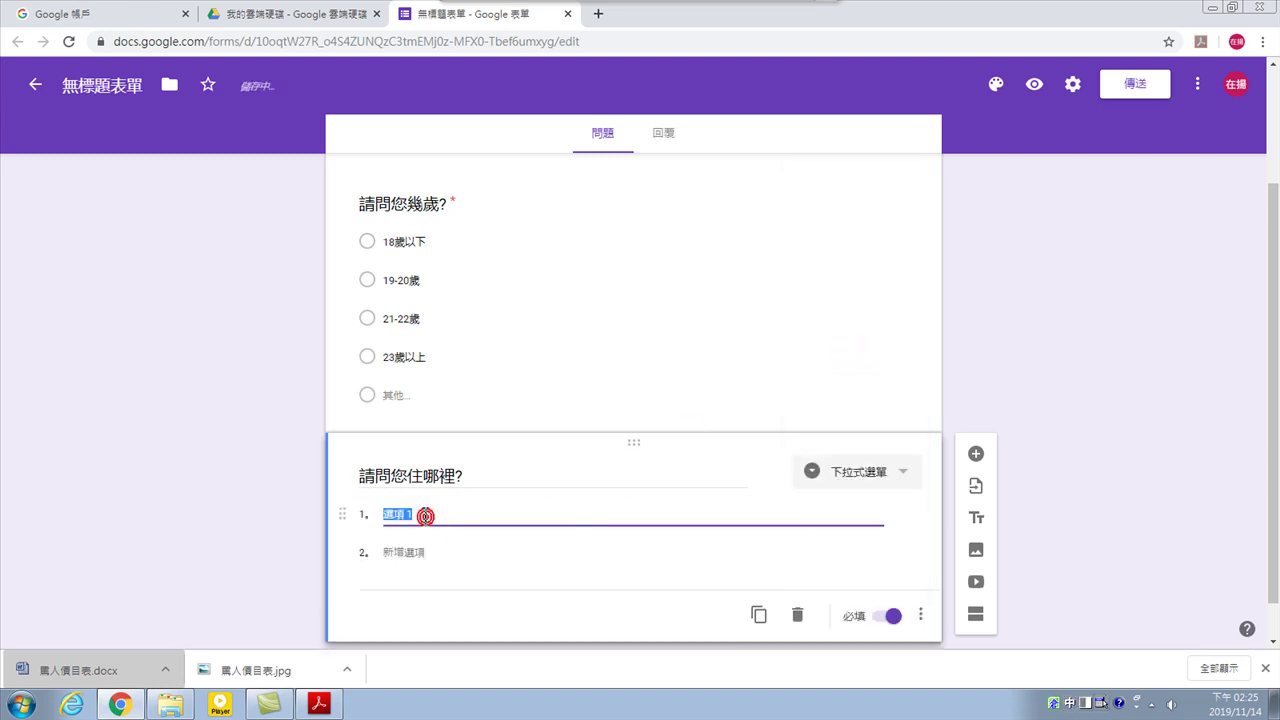
{"action": "type", "text": "桃"}
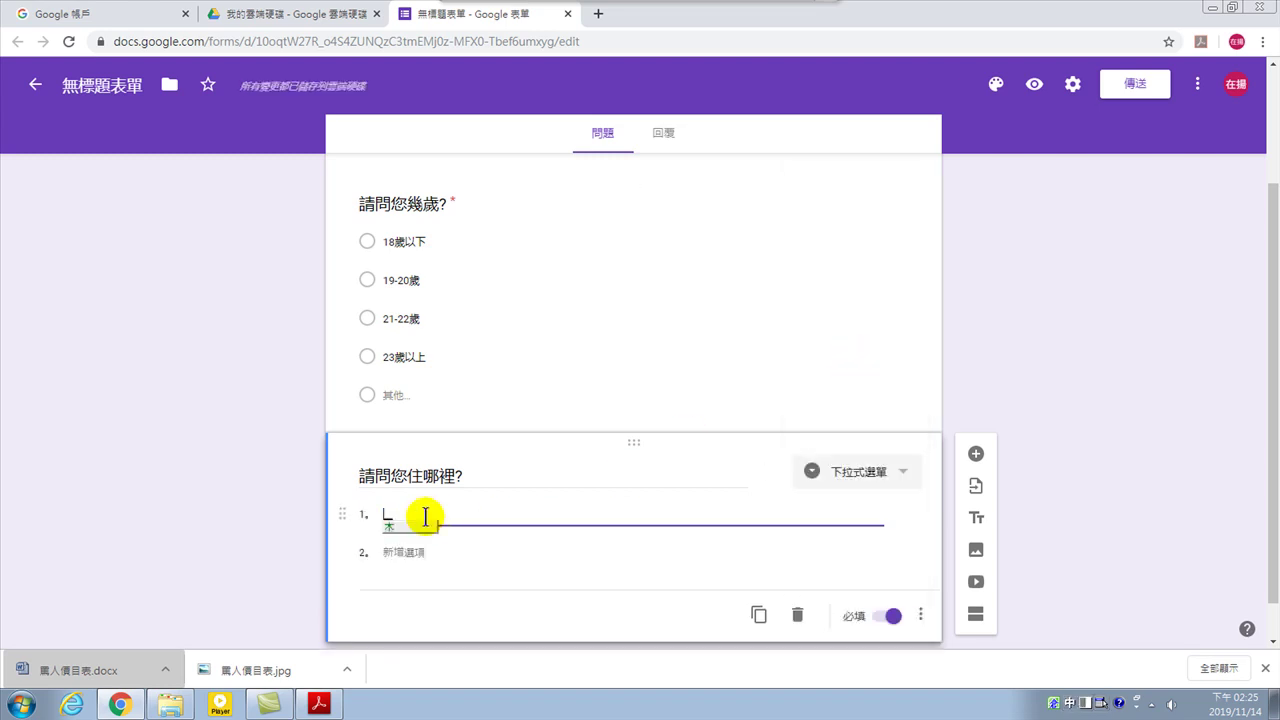
{"action": "type", "text": "園市"}
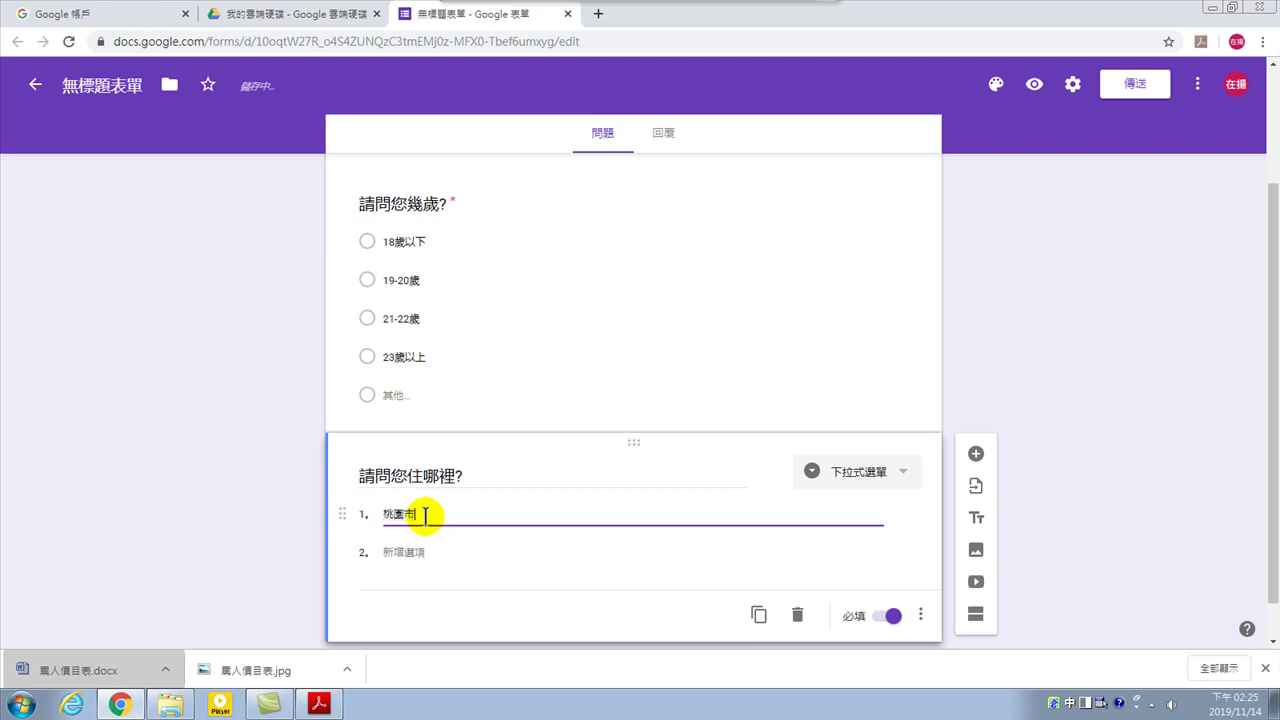
Add the options 中壢市 and 其他城市 to the residence question.
{"action": "left_click", "coordinate": [437, 554]}
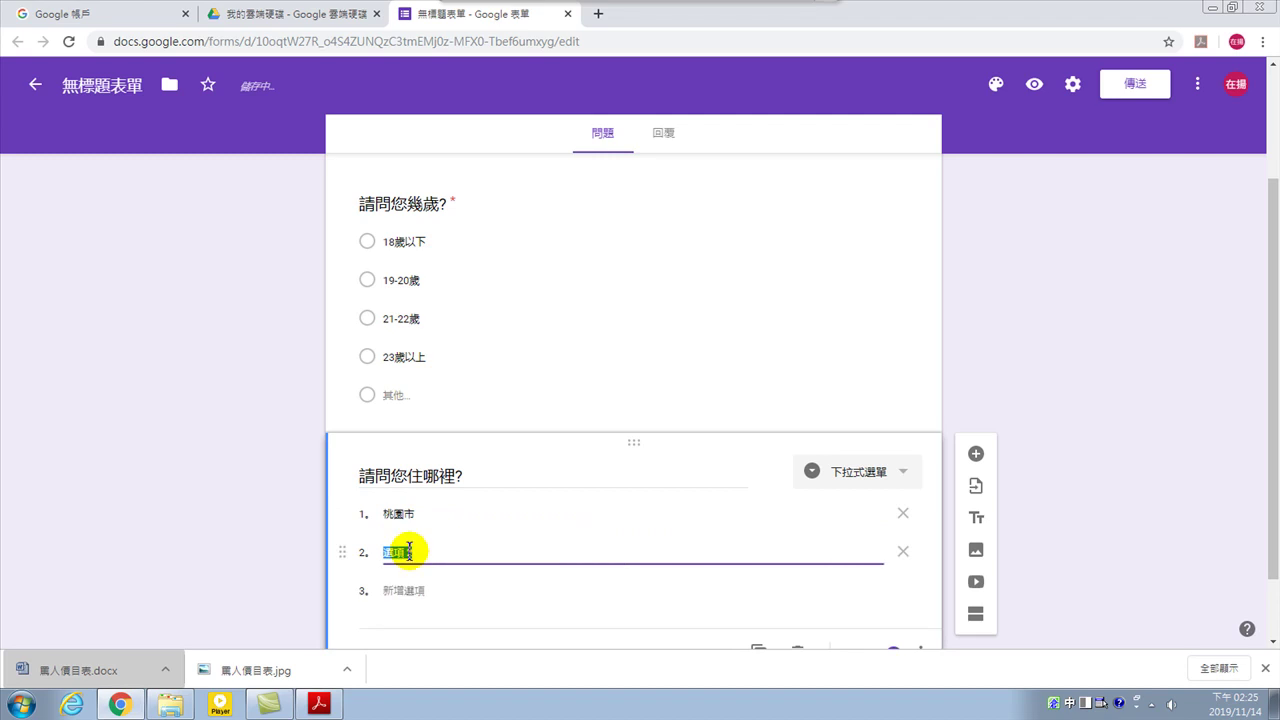
{"action": "type", "text": "中壢市"}
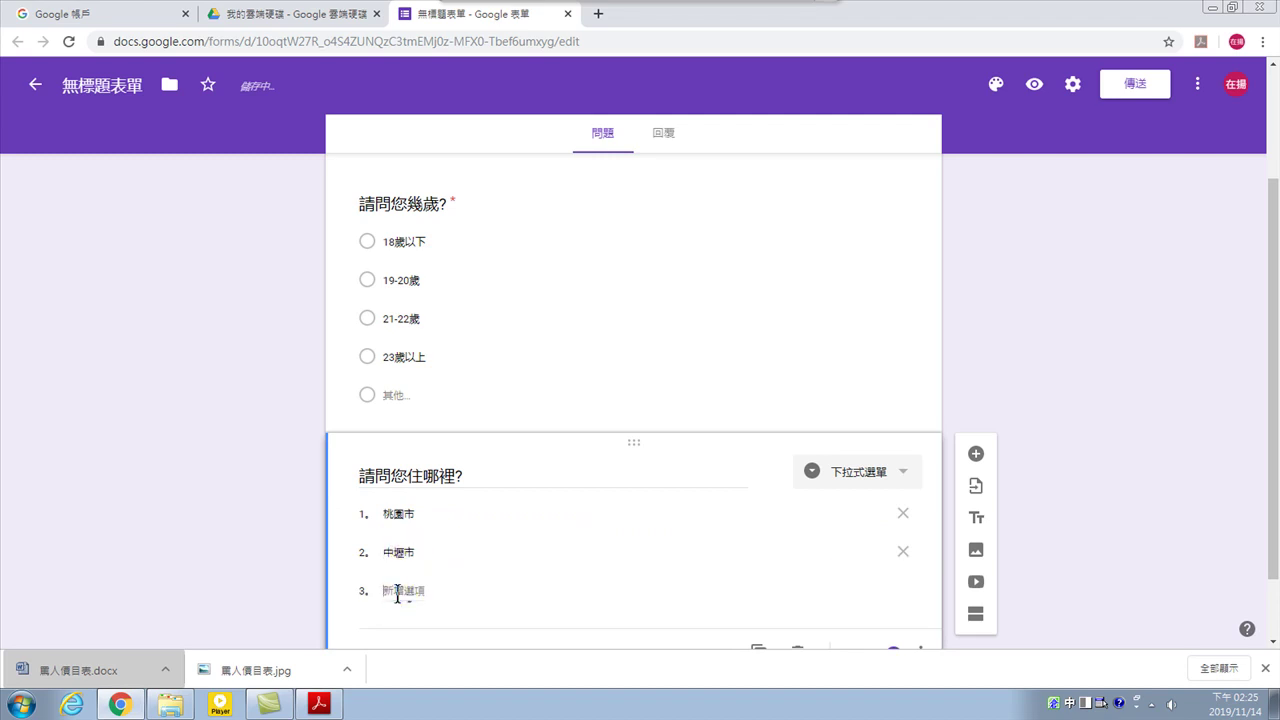
{"action": "left_click", "coordinate": [405, 591]}
{"action": "type", "text": "其他"}
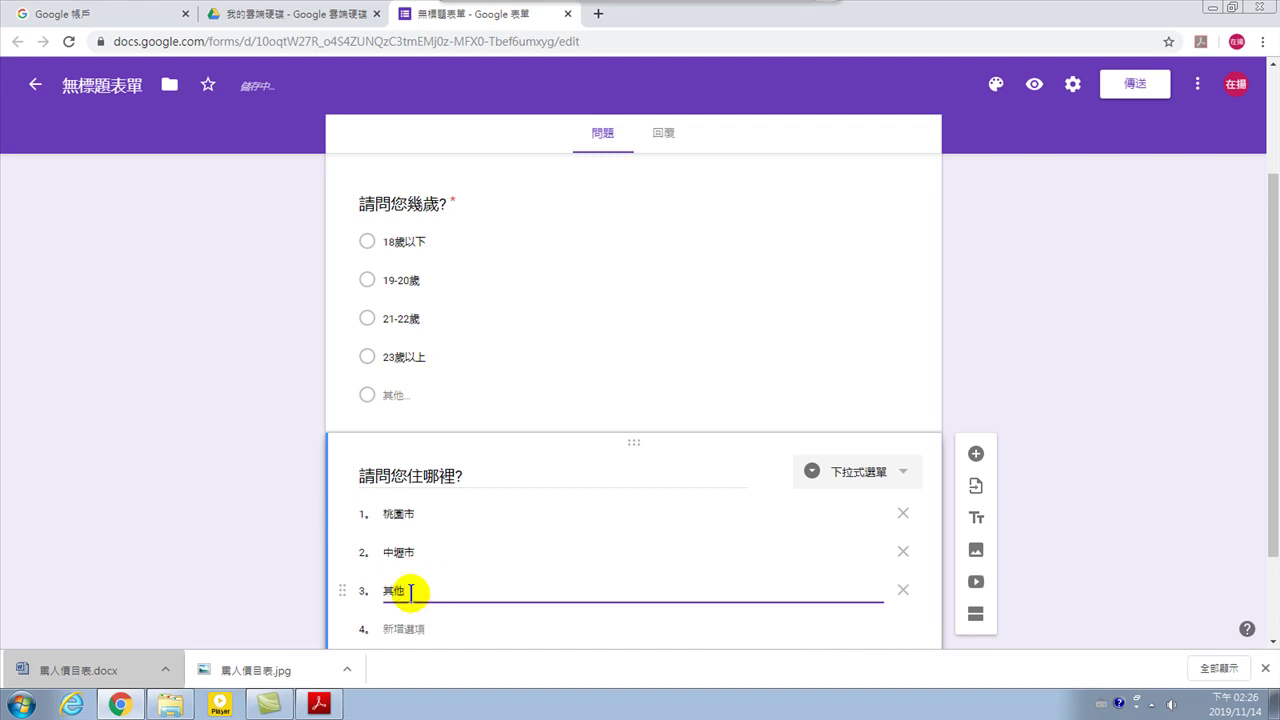
{"action": "scroll", "coordinate": [425, 590], "scroll_direction": "down", "scroll_amount": 1}
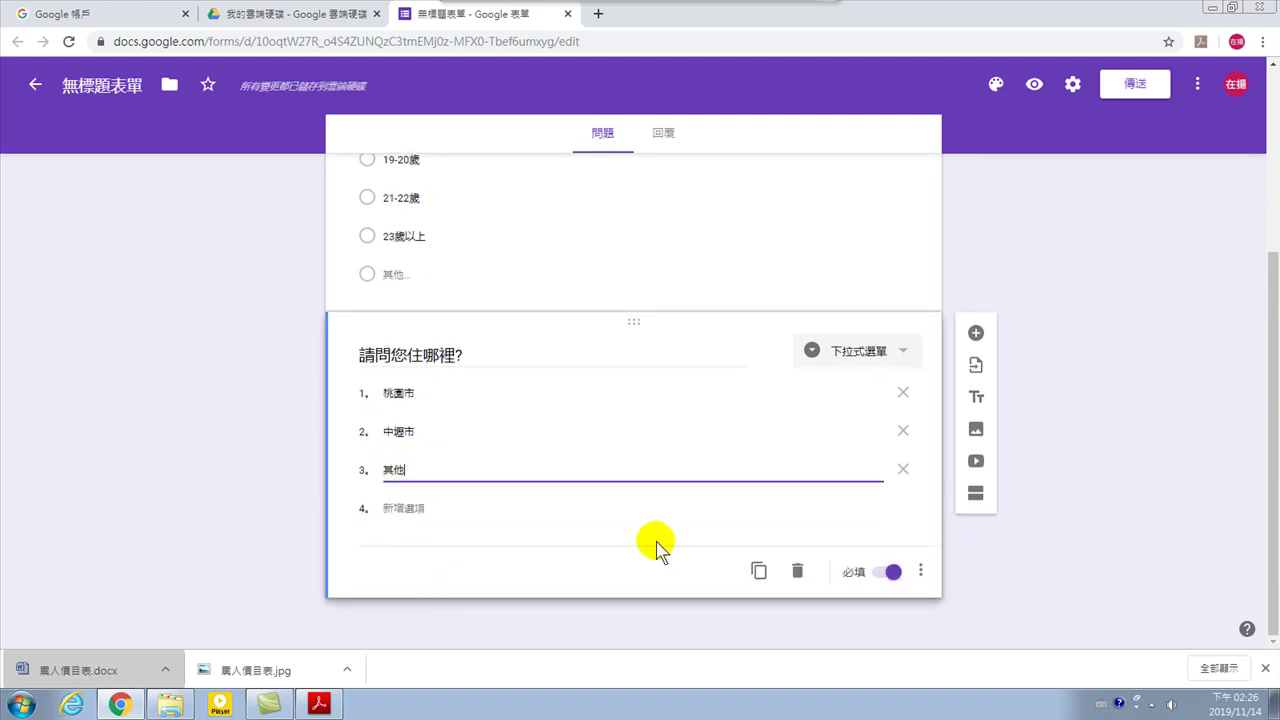
{"action": "type", "text": "地"}
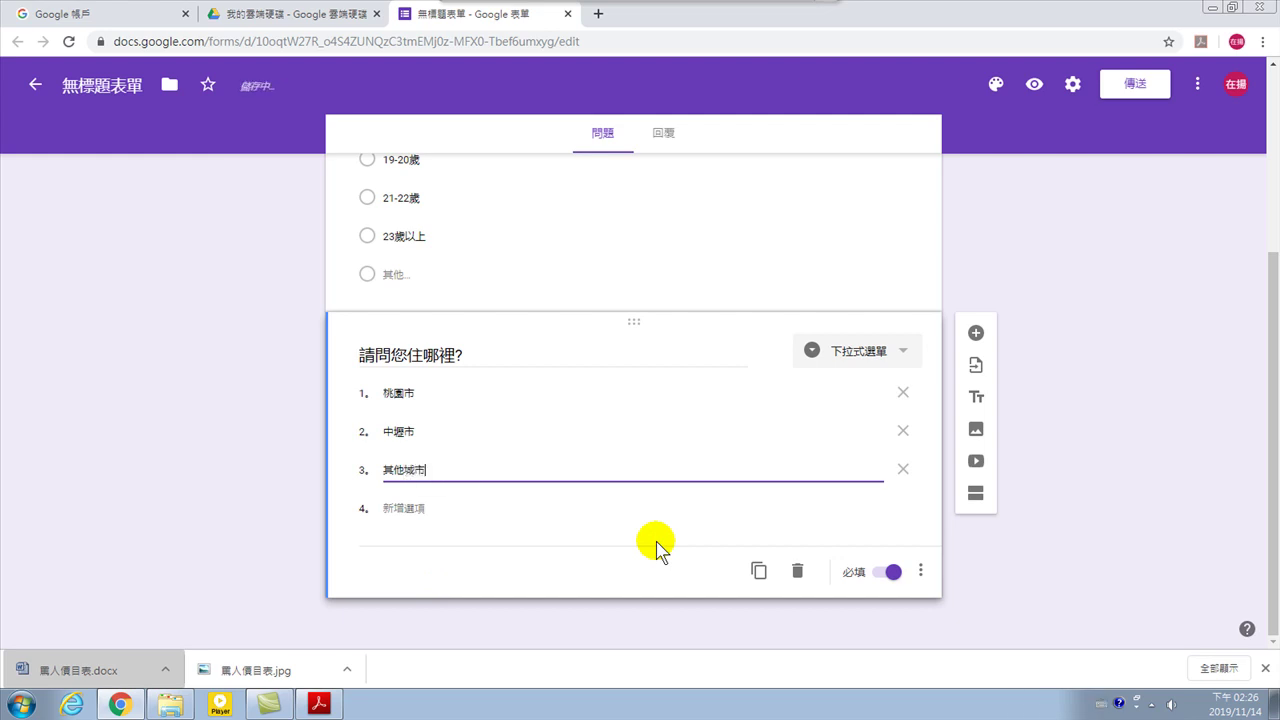
Duplicate the residence question and set the copy's question type to short answer (簡答).
{"action": "left_click", "coordinate": [759, 573]}
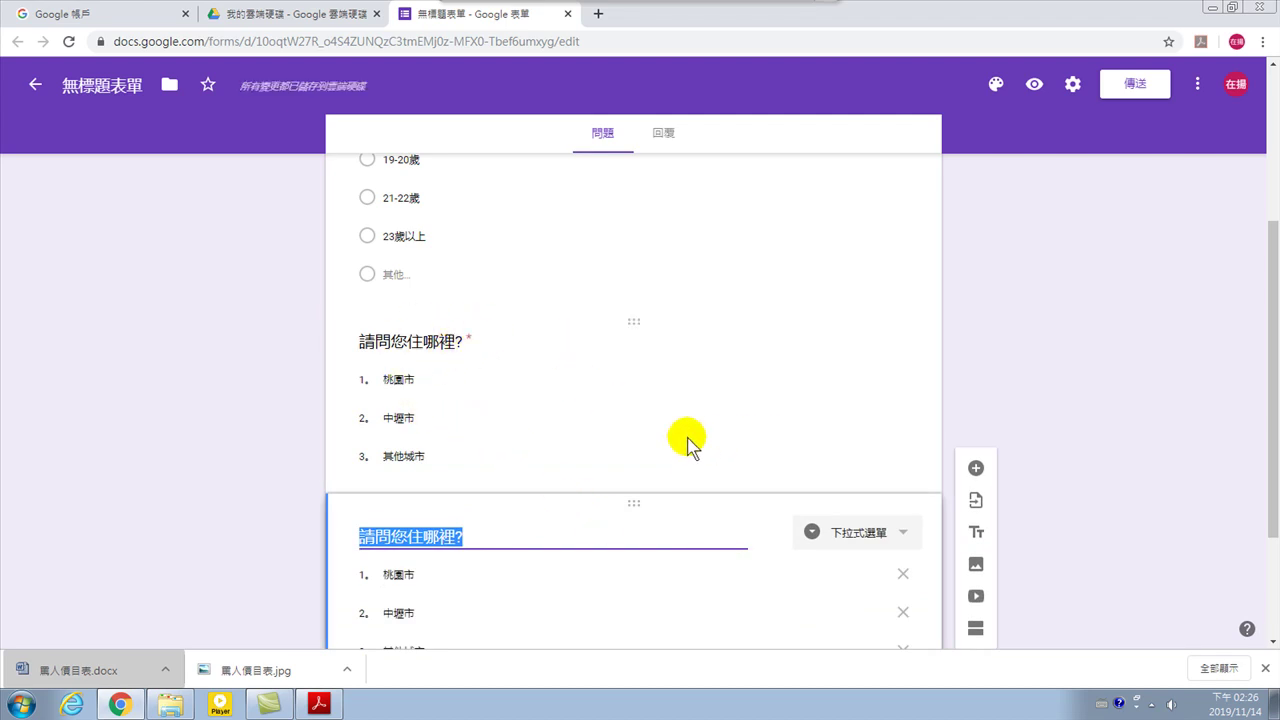
{"action": "scroll", "coordinate": [706, 446], "scroll_direction": "up", "scroll_amount": 3}
{"action": "scroll", "coordinate": [777, 529], "scroll_direction": "down", "scroll_amount": 5}
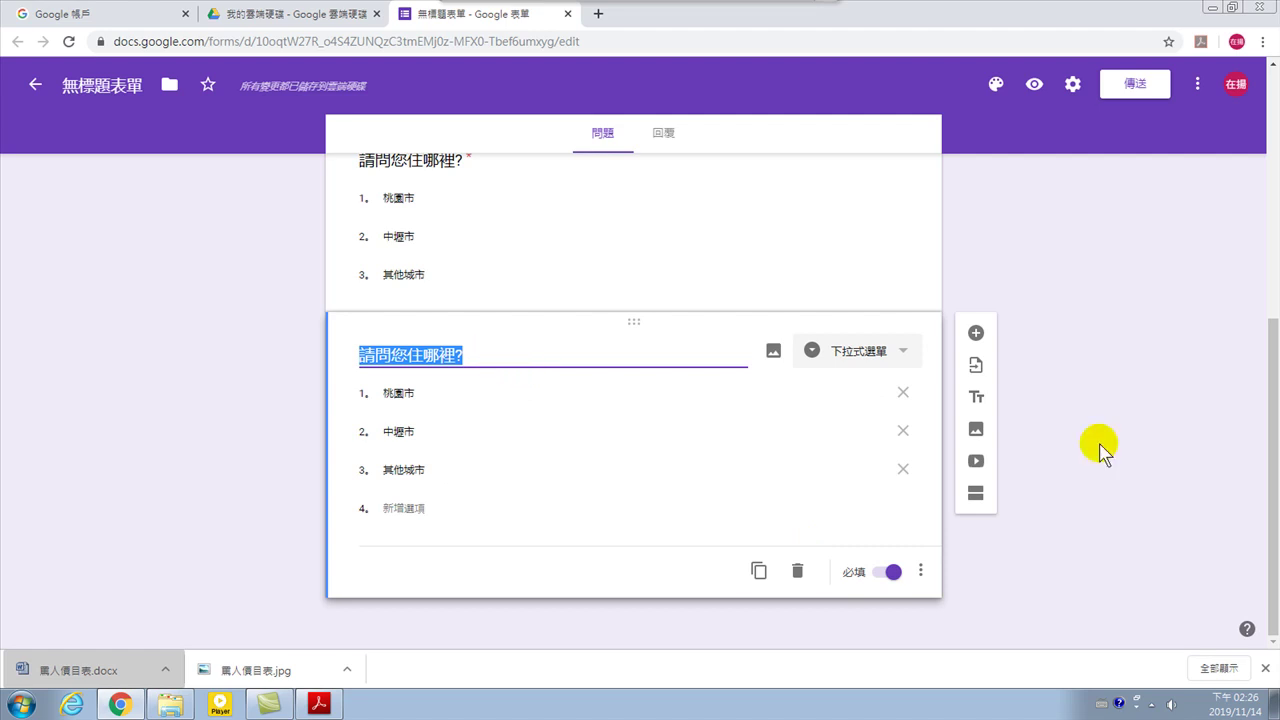
{"action": "left_click", "coordinate": [903, 350]}
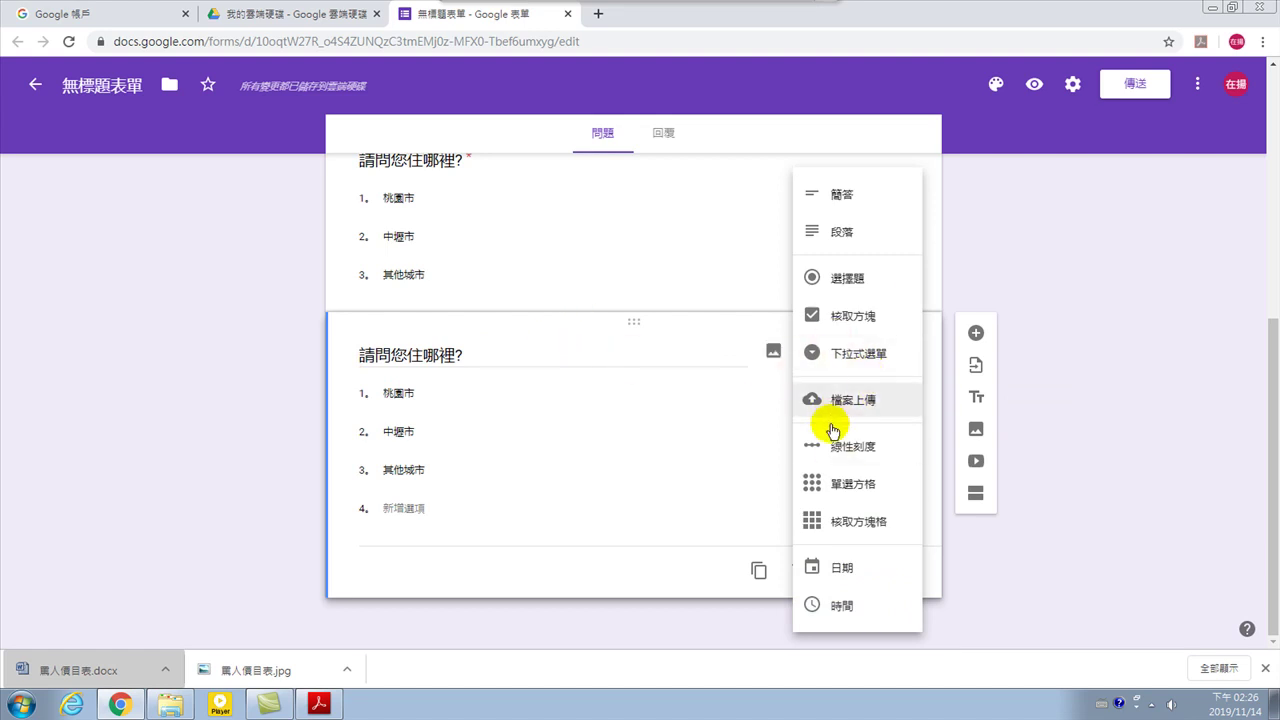
{"action": "left_click", "coordinate": [829, 192]}
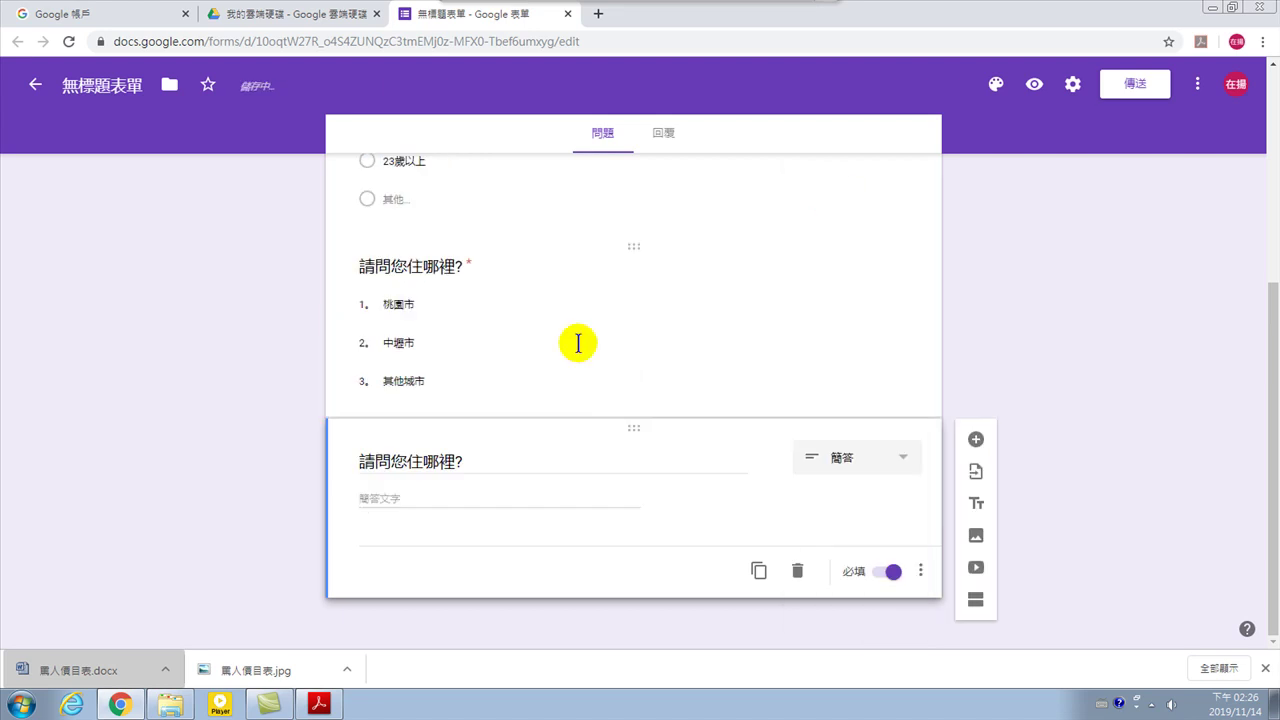
Replace the new short-answer question's title with 您最推薦的美食.
{"action": "triple_click", "coordinate": [467, 458]}
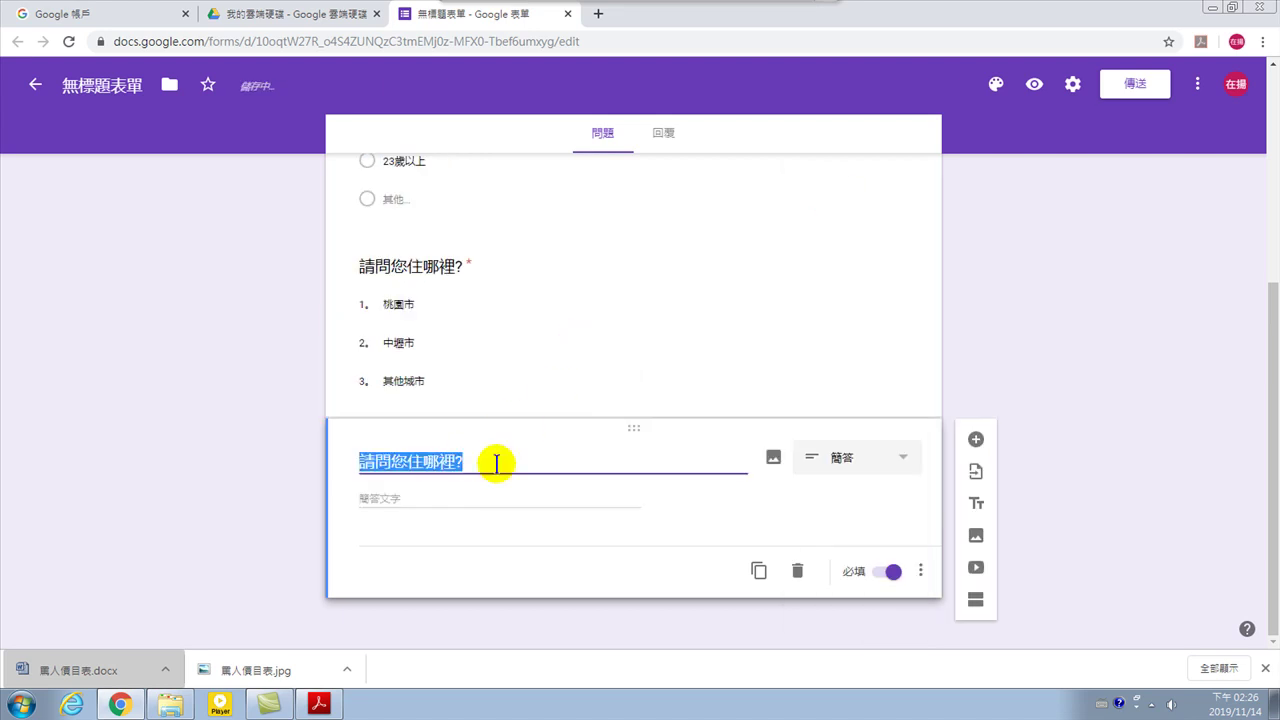
{"action": "type", "text": "yrq"}
{"action": "key", "text": "BackSpace"}
{"action": "key", "text": "ctrl+shift"}
{"action": "type", "text": "您最"}
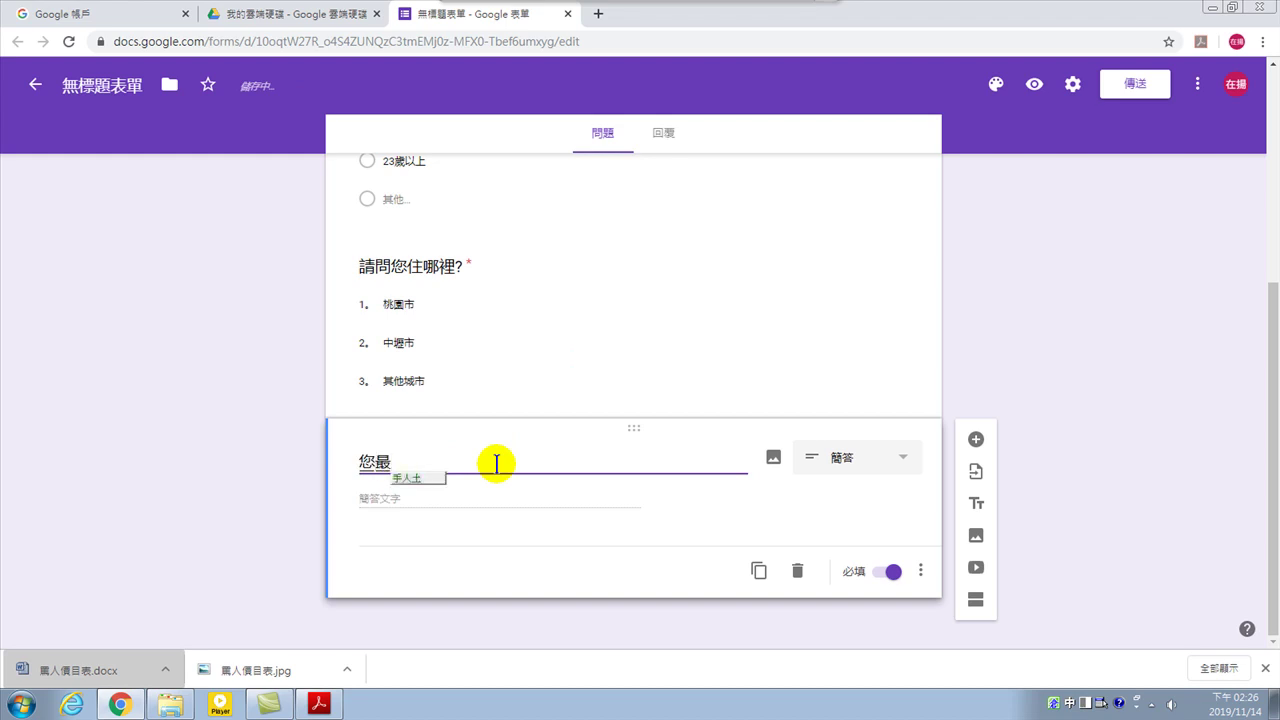
{"action": "type", "text": "推薦"}
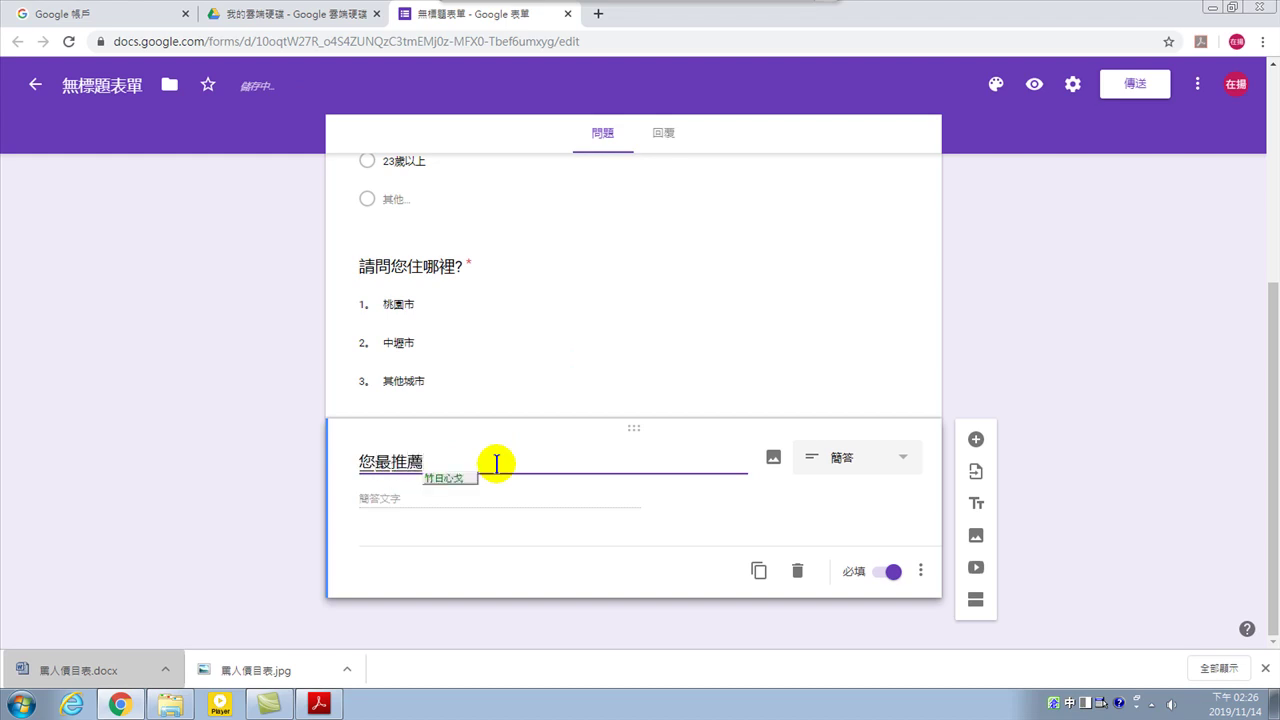
{"action": "type", "text": "的美食"}
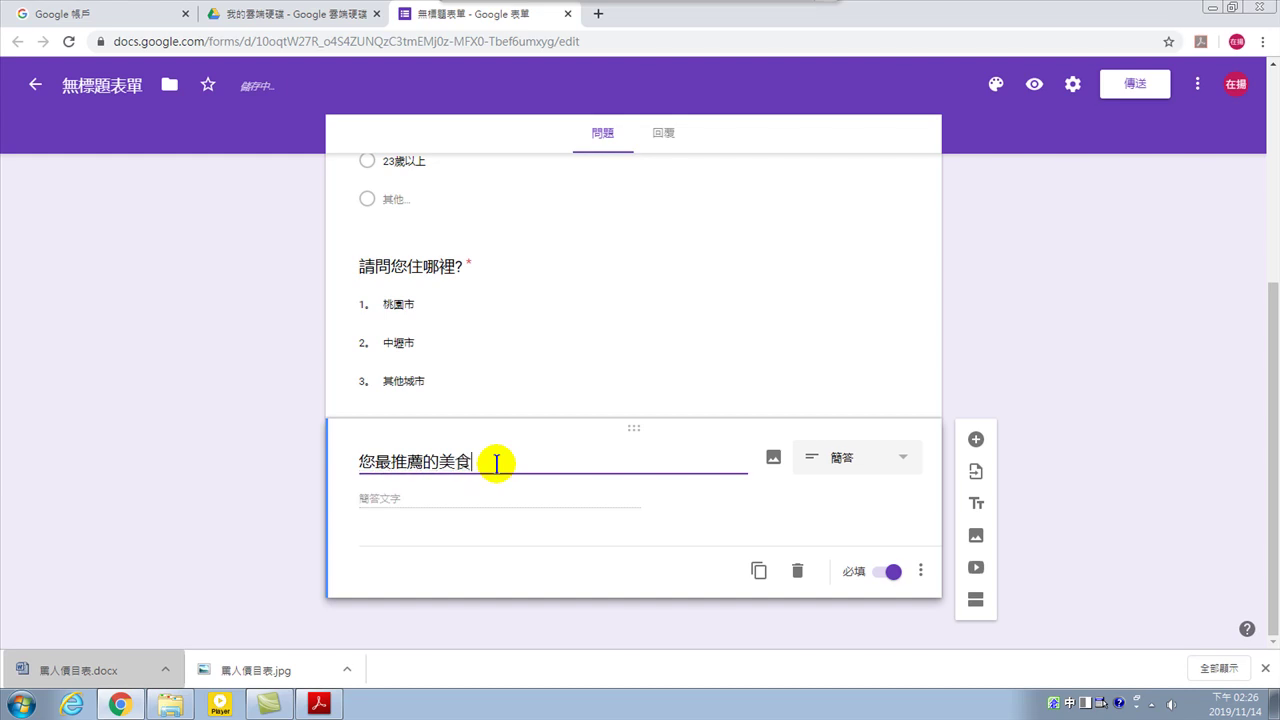
{"action": "key", "text": "ctrl+shift"}
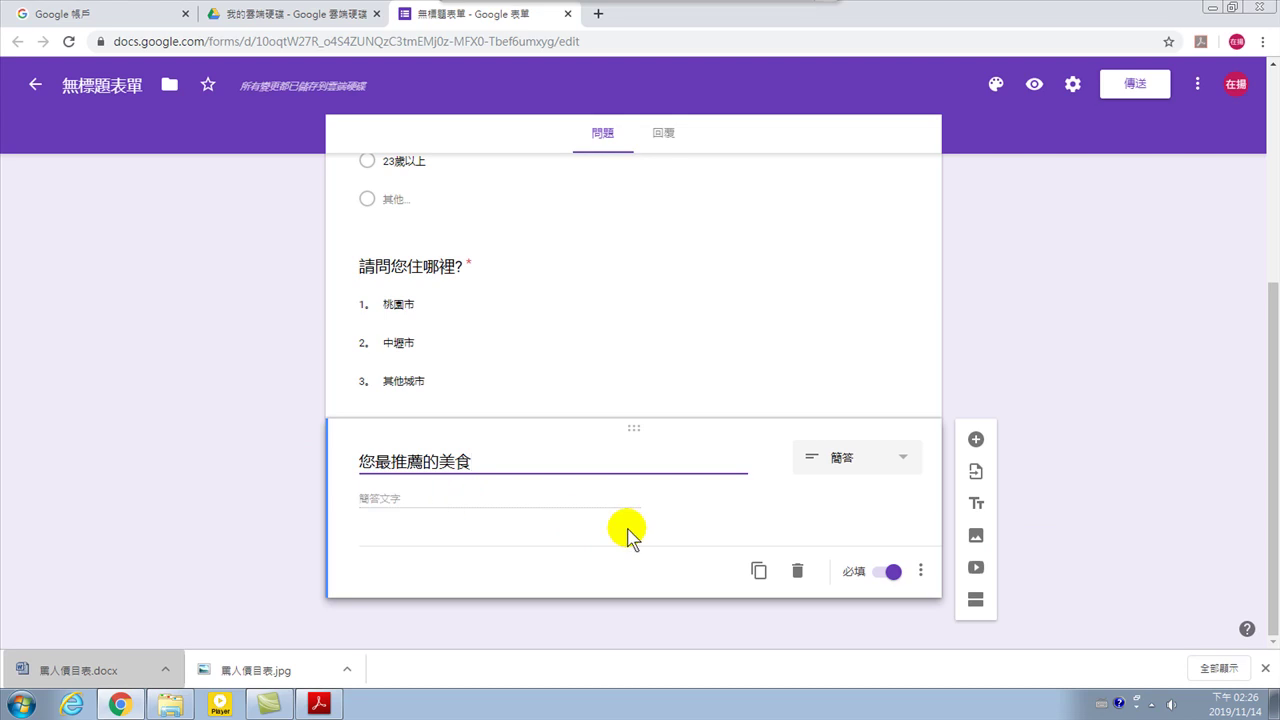
Open the survey's preview and look through all its questions down to the submit section.
{"action": "scroll", "coordinate": [640, 490], "scroll_direction": "up", "scroll_amount": 4}
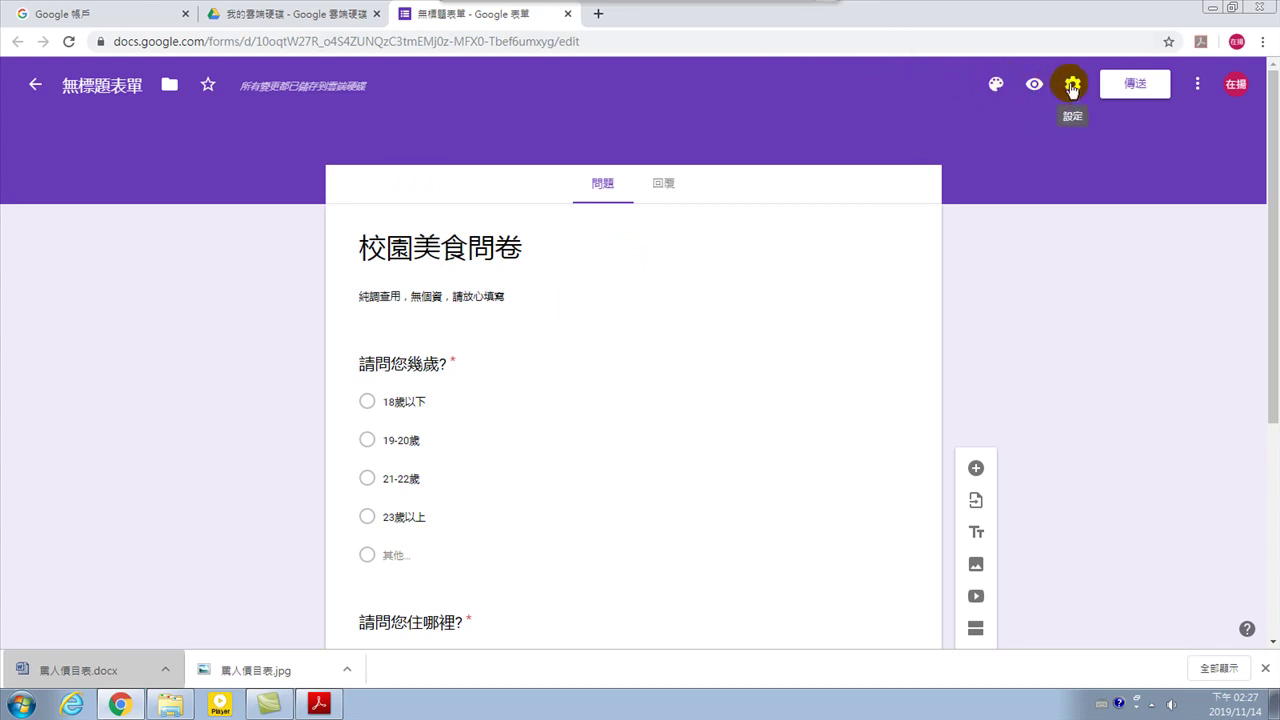
{"action": "left_click", "coordinate": [1033, 84]}
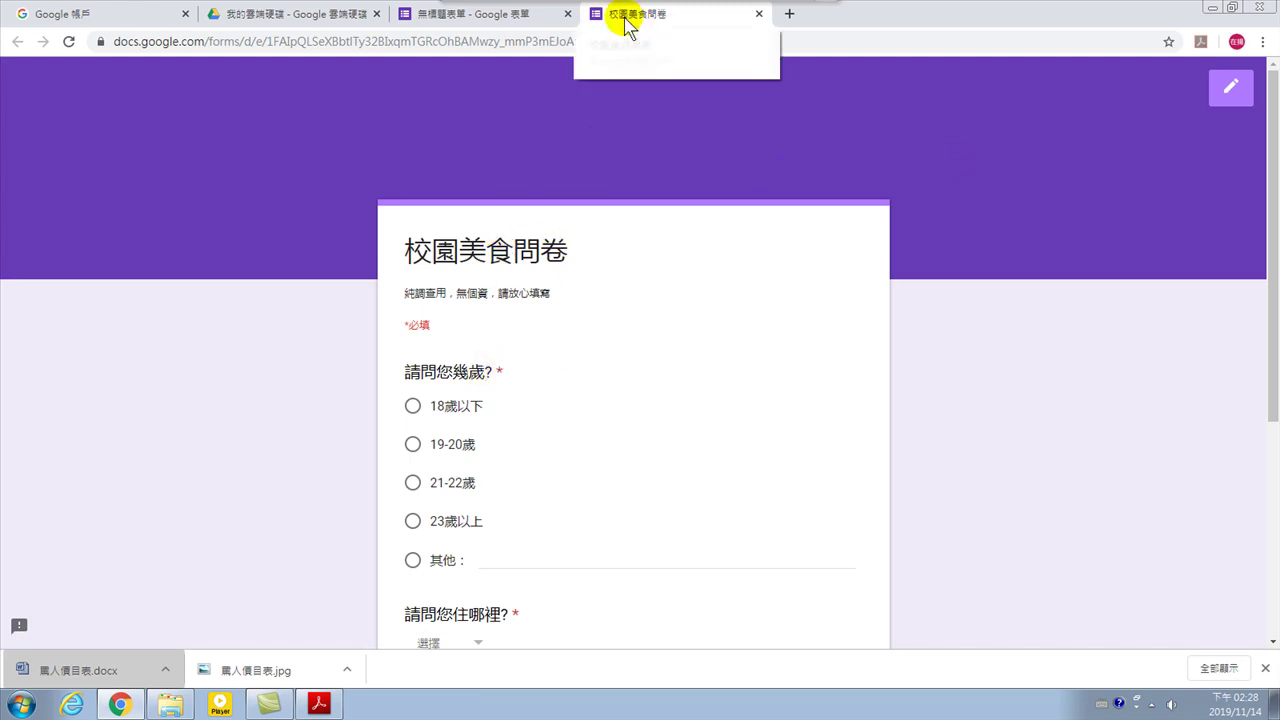
{"action": "scroll", "coordinate": [623, 294], "scroll_direction": "down", "scroll_amount": 3}
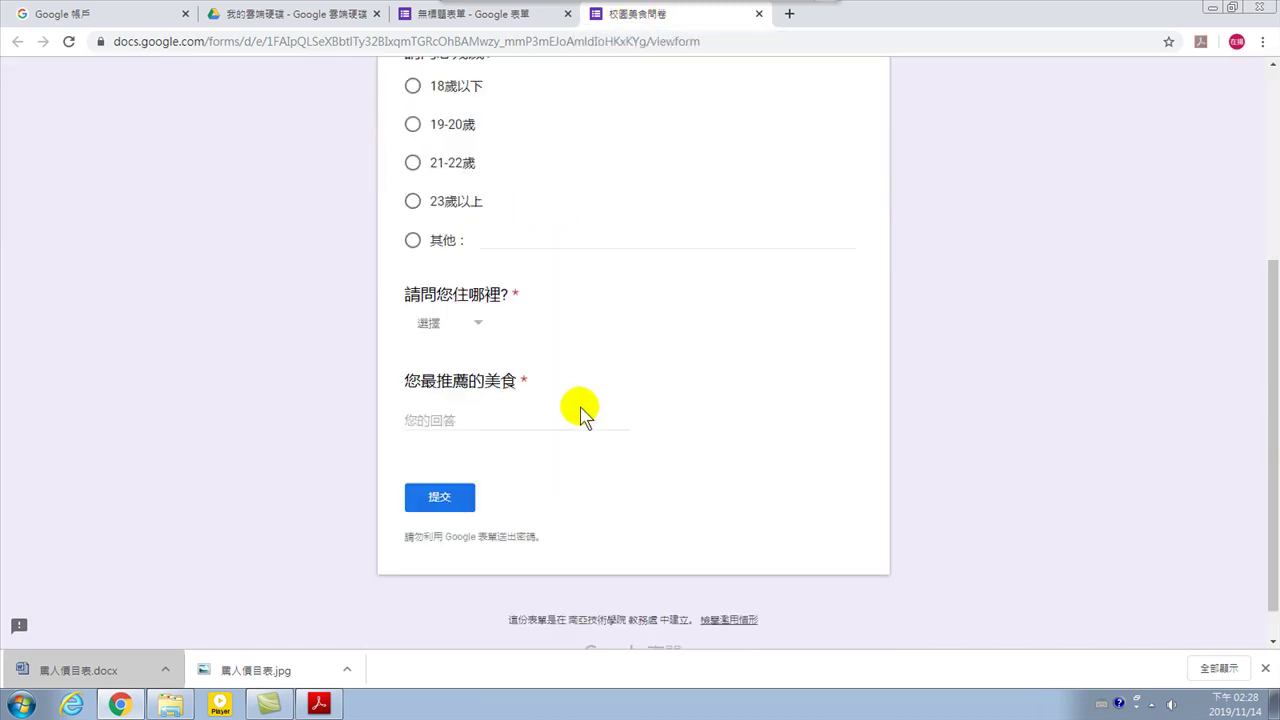
Finish reviewing the preview, close it, and rename the form file to 校園美食問卷.
{"action": "scroll", "coordinate": [560, 370], "scroll_direction": "up", "scroll_amount": 3}
{"action": "scroll", "coordinate": [470, 415], "scroll_direction": "down", "scroll_amount": 3}
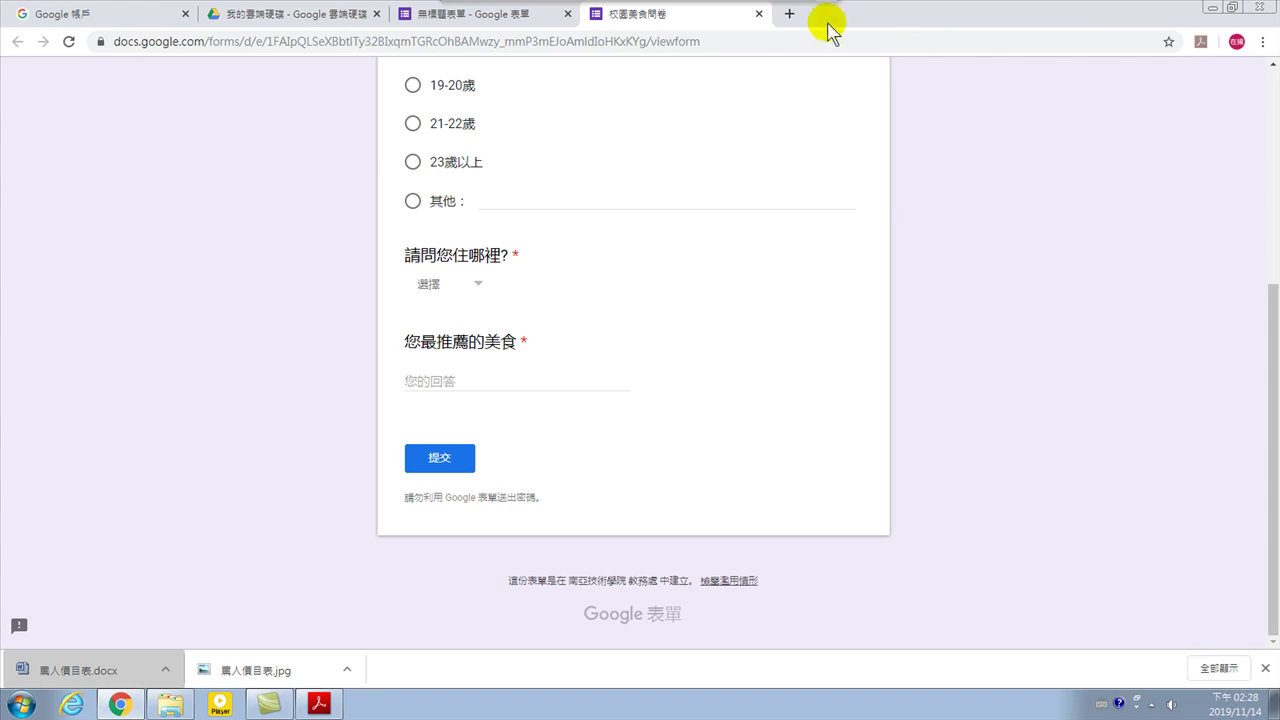
{"action": "left_click", "coordinate": [759, 14]}
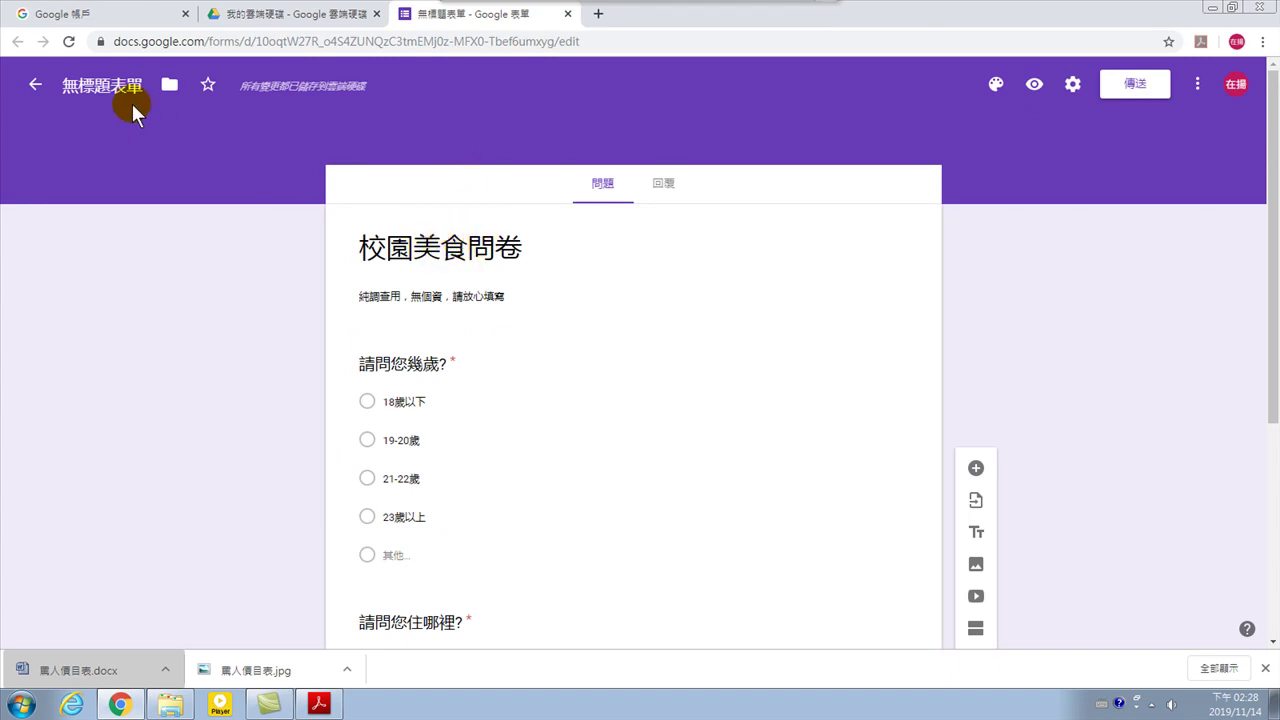
{"action": "left_click", "coordinate": [106, 82]}
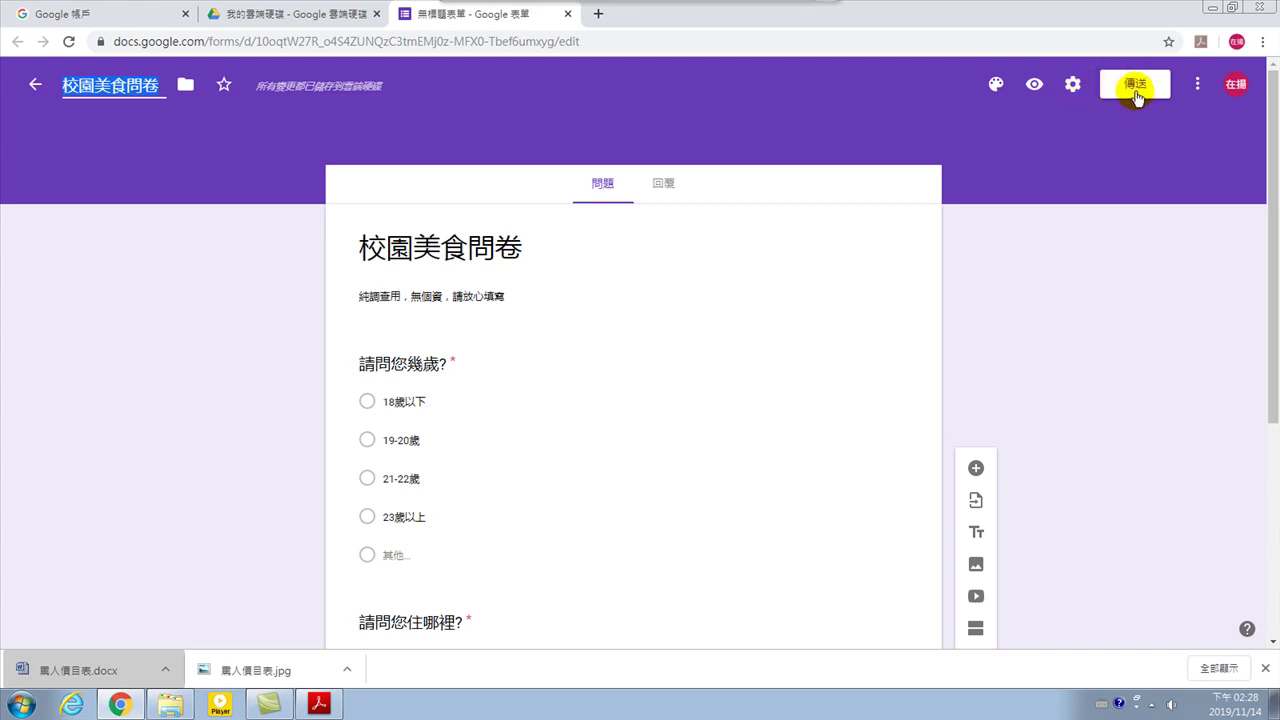
{"action": "left_click", "coordinate": [1072, 85]}
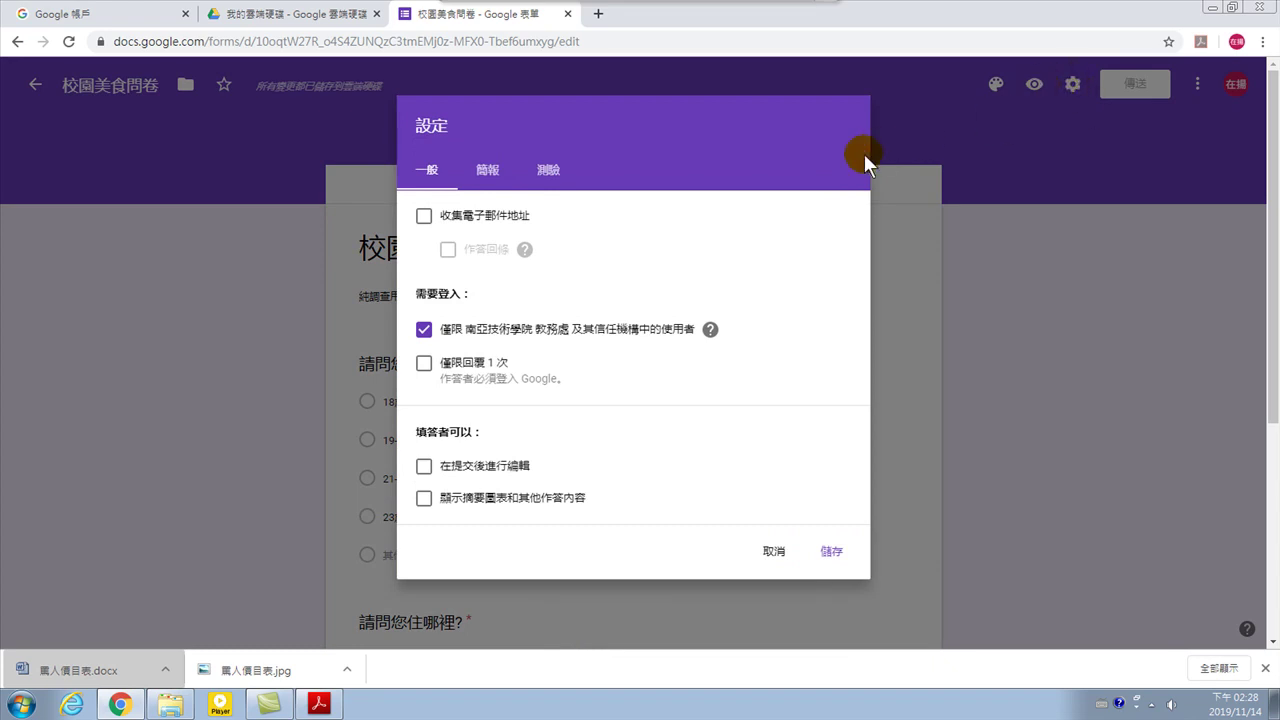
{"action": "left_click", "coordinate": [425, 217]}
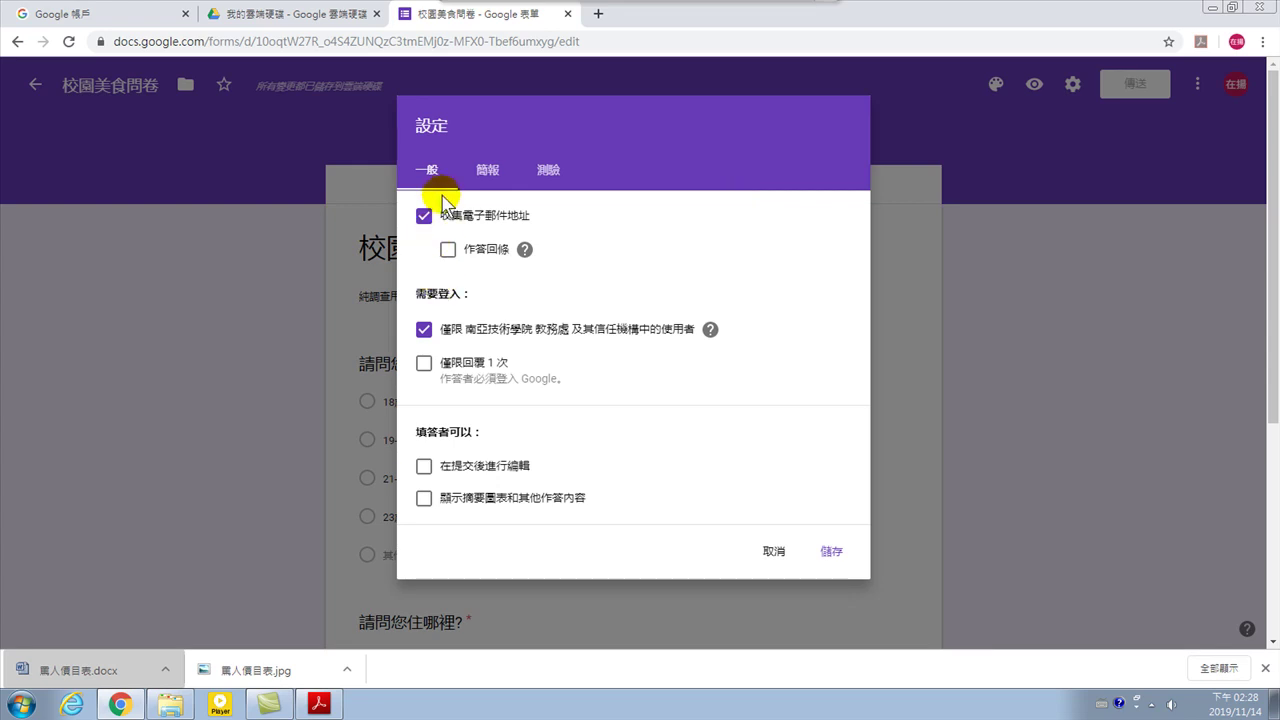
{"action": "left_click_drag", "start_coordinate": [505, 220], "coordinate": [524, 224]}
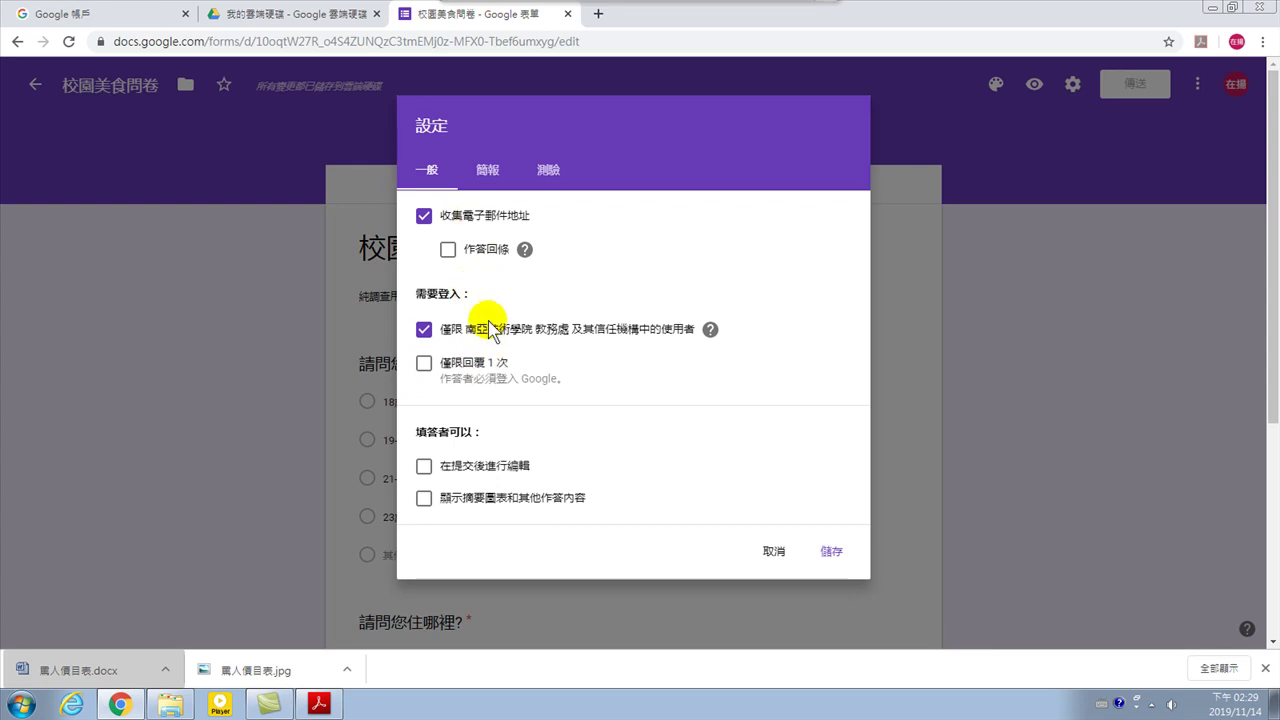
{"action": "left_click", "coordinate": [771, 552]}
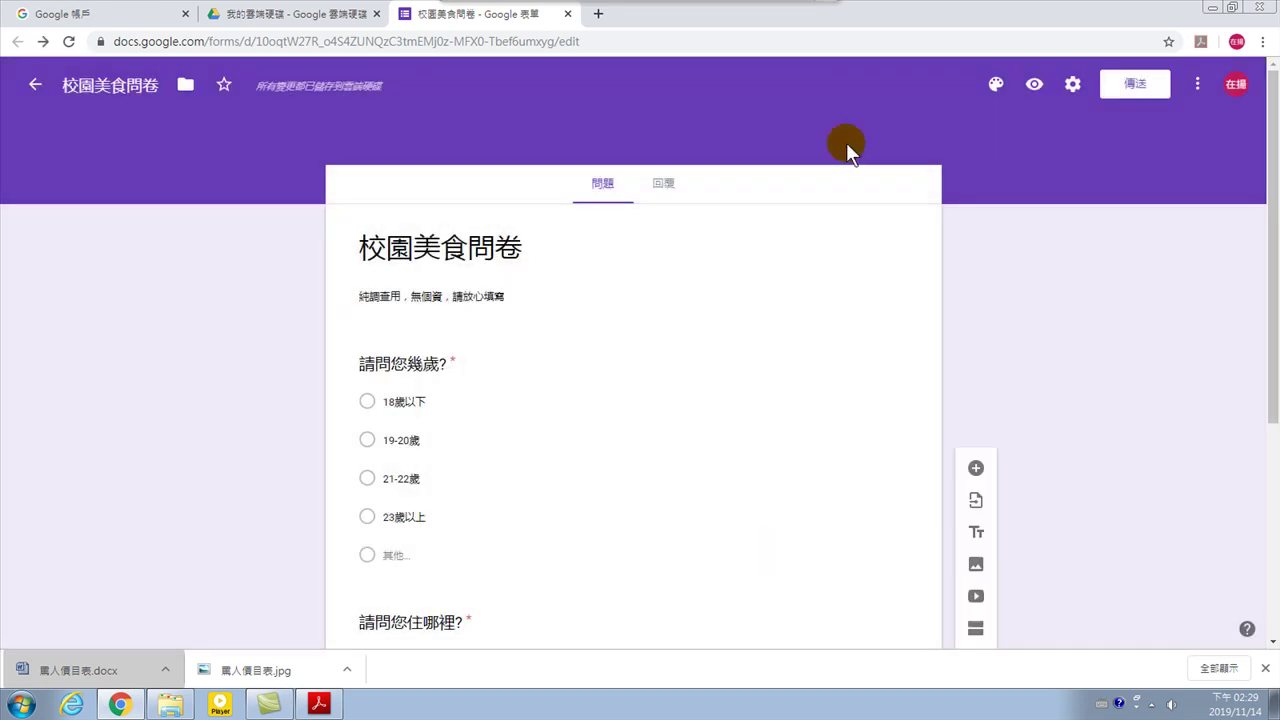
Check the survey's responses (回覆) and return to its questions.
{"action": "left_click", "coordinate": [1136, 87]}
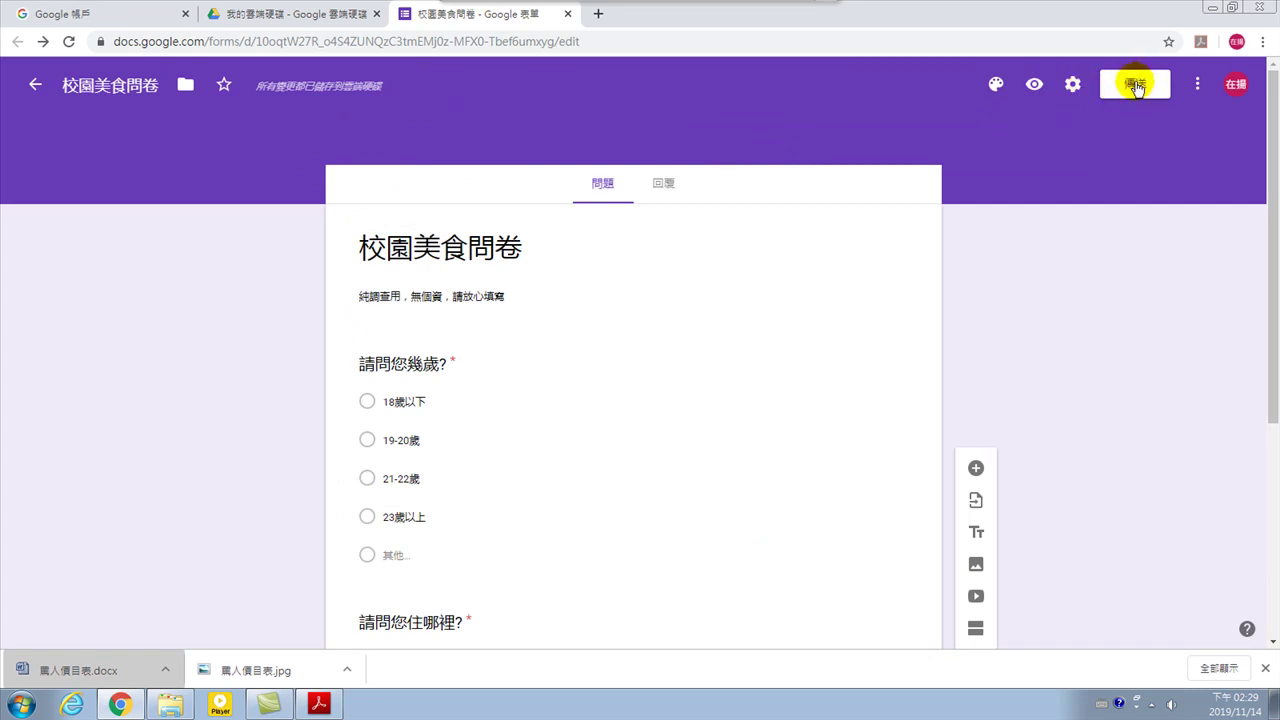
{"action": "left_click", "coordinate": [665, 187]}
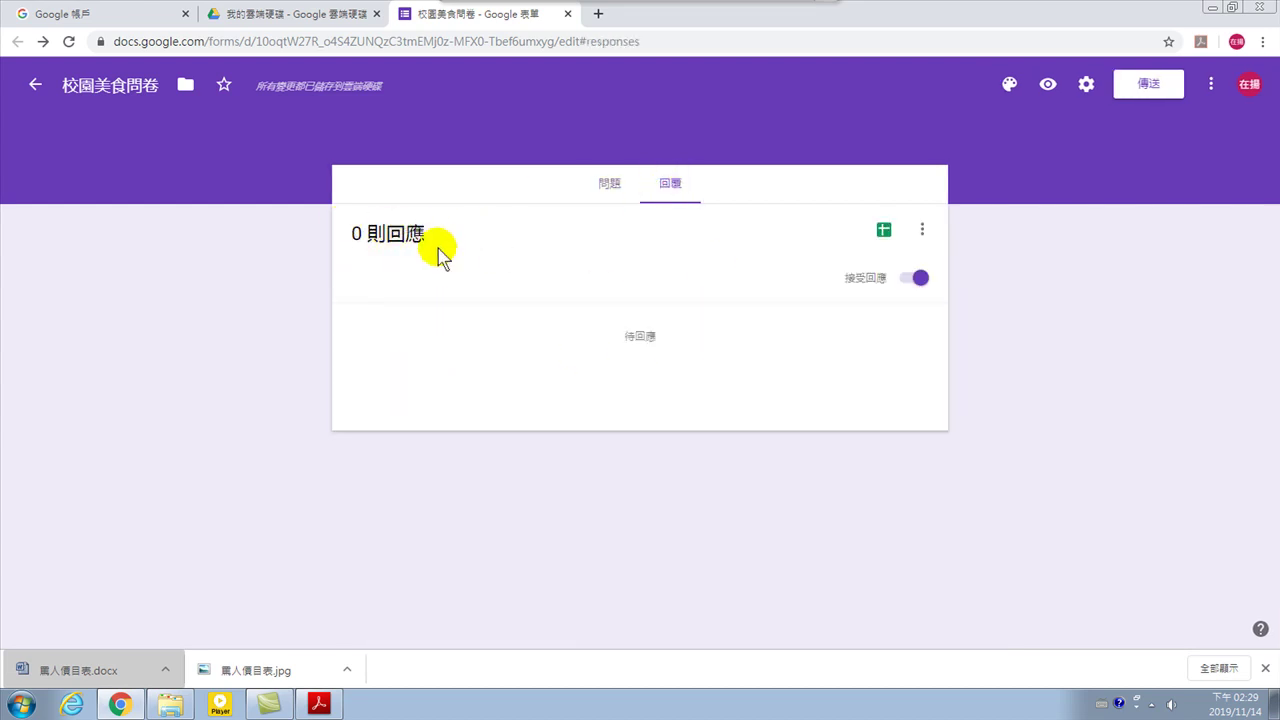
{"action": "left_click", "coordinate": [611, 188]}
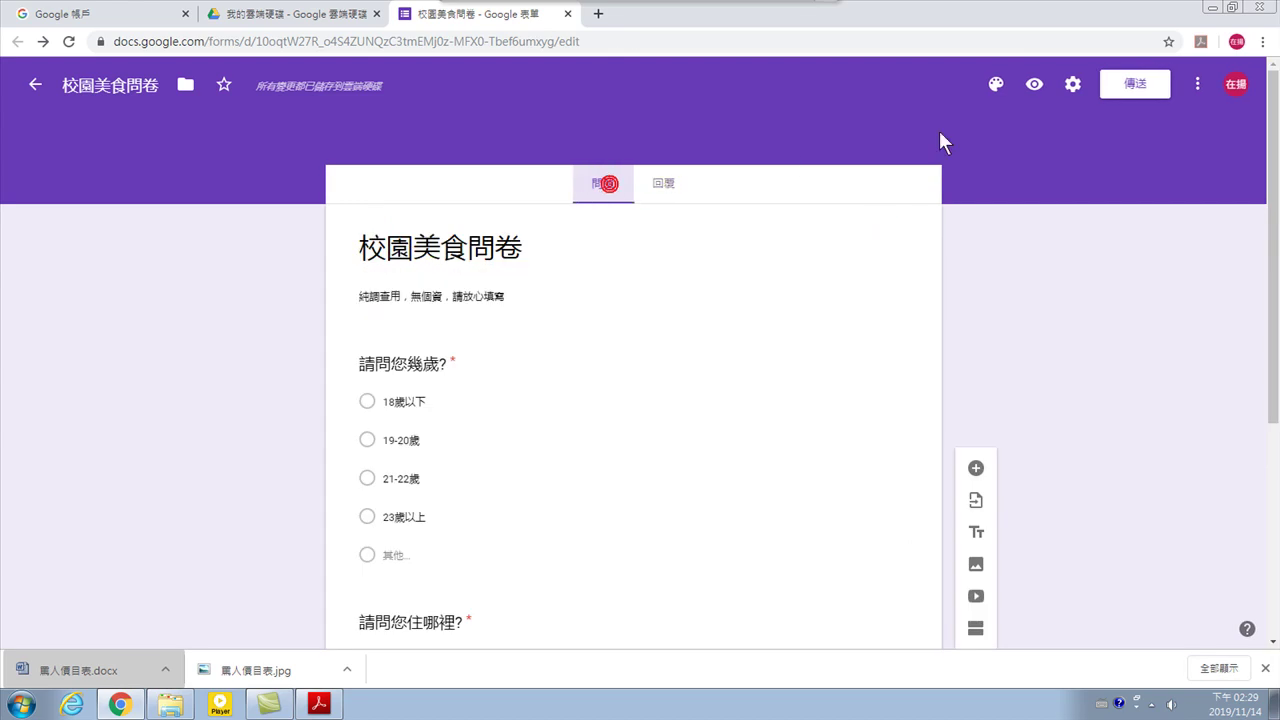
Show the survey's share link in the send dialog, try the shortened URL, and copy the full-length link.
{"action": "left_click", "coordinate": [1138, 88]}
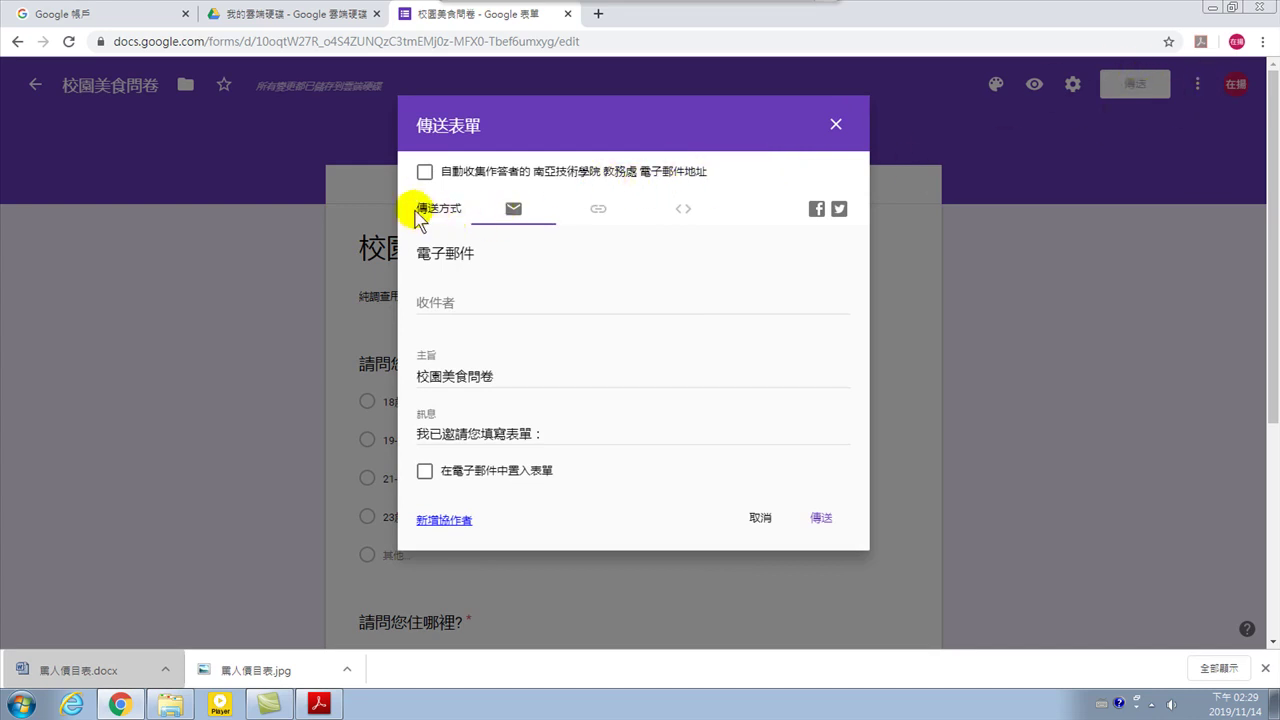
{"action": "left_click", "coordinate": [596, 211]}
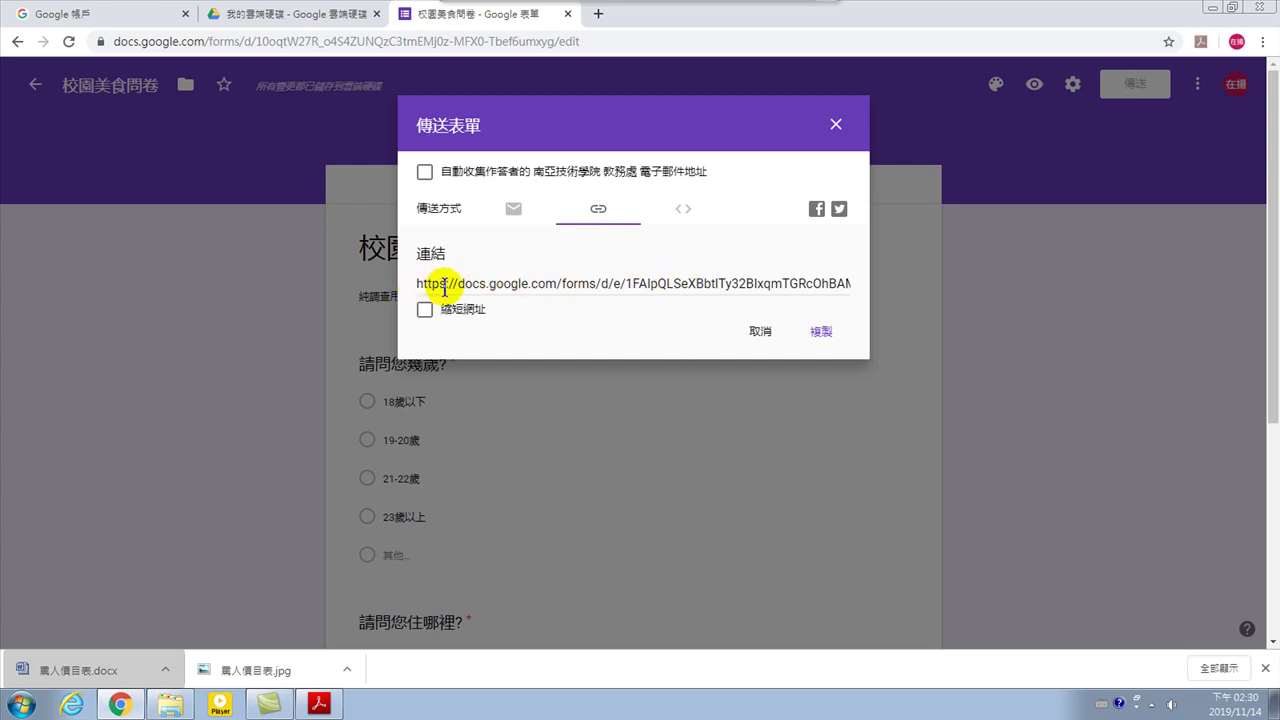
{"action": "left_click", "coordinate": [425, 310]}
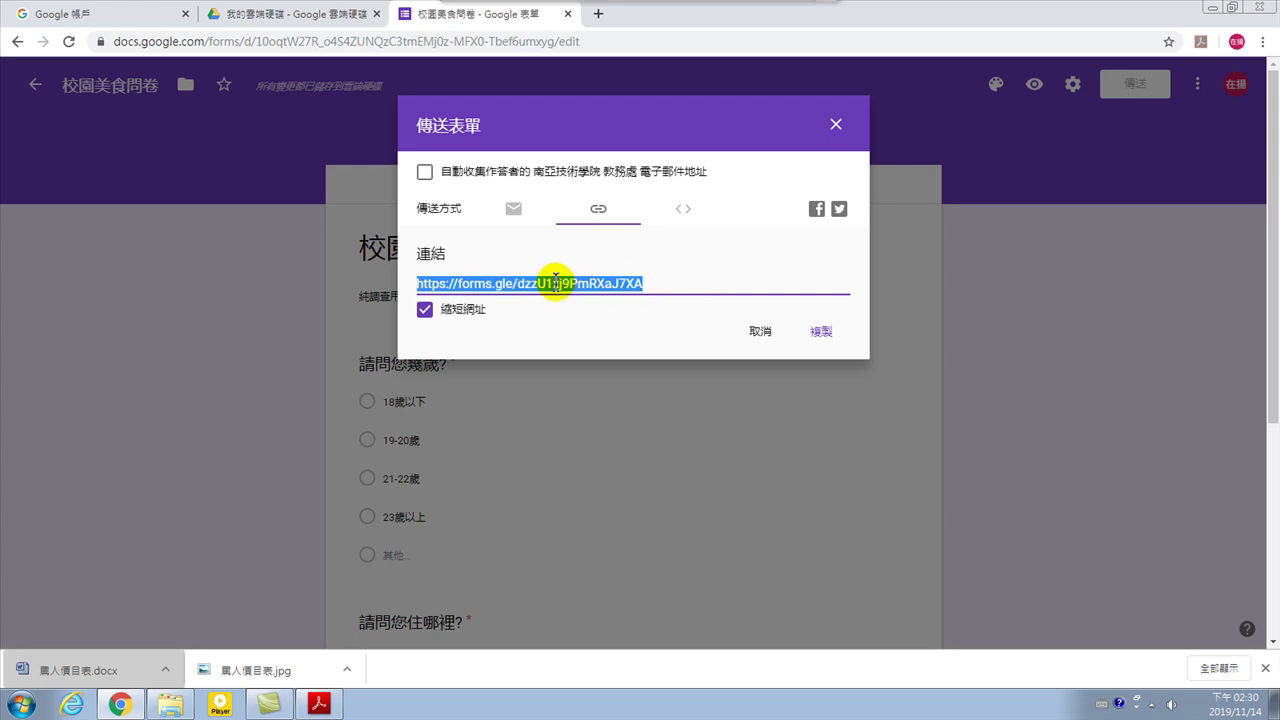
{"action": "left_click", "coordinate": [425, 310]}
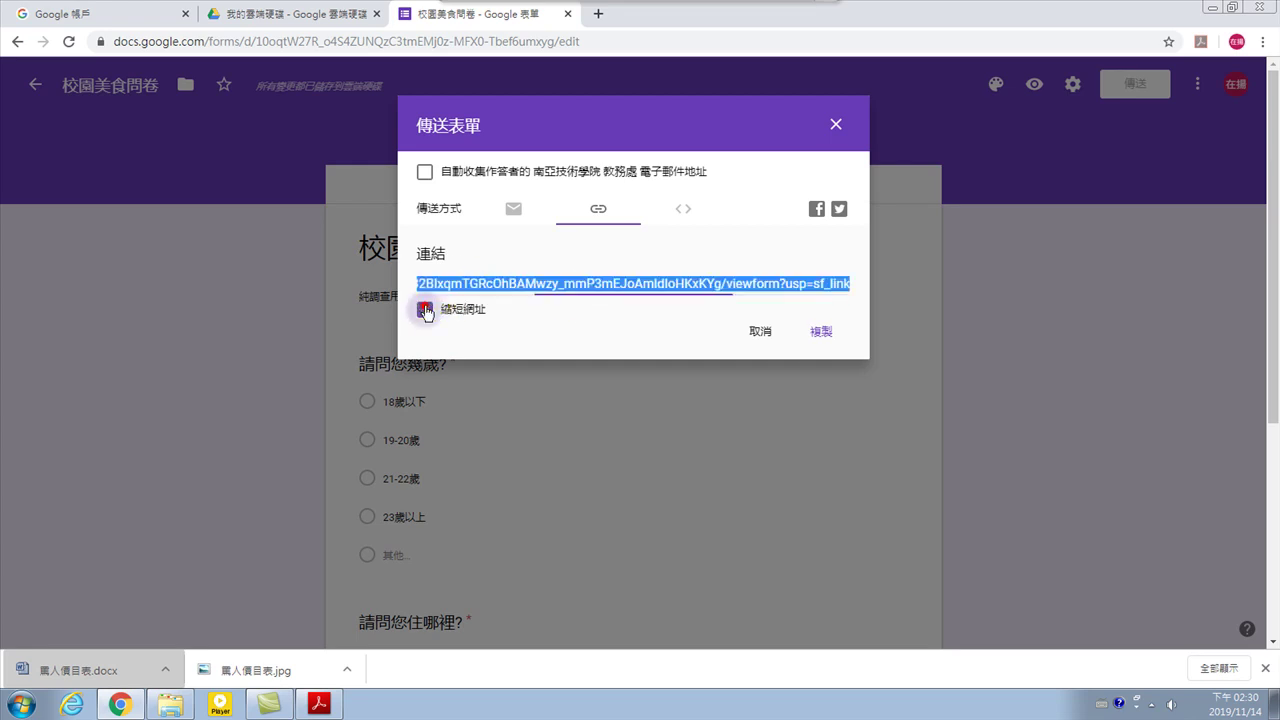
{"action": "right_click", "coordinate": [583, 278]}
{"action": "left_click", "coordinate": [618, 290]}
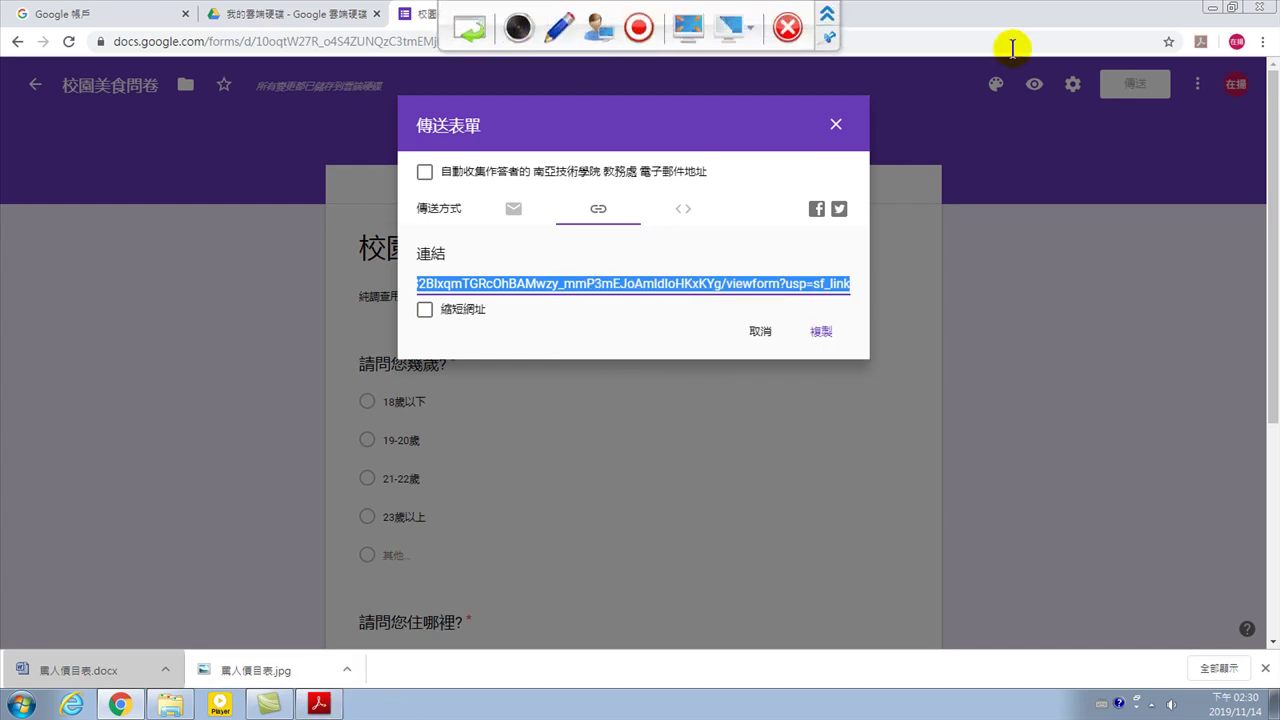
Search the web for google qr code 產生器 in a new browser tab.
{"action": "left_click", "coordinate": [748, 130]}
{"action": "left_click", "coordinate": [598, 14]}
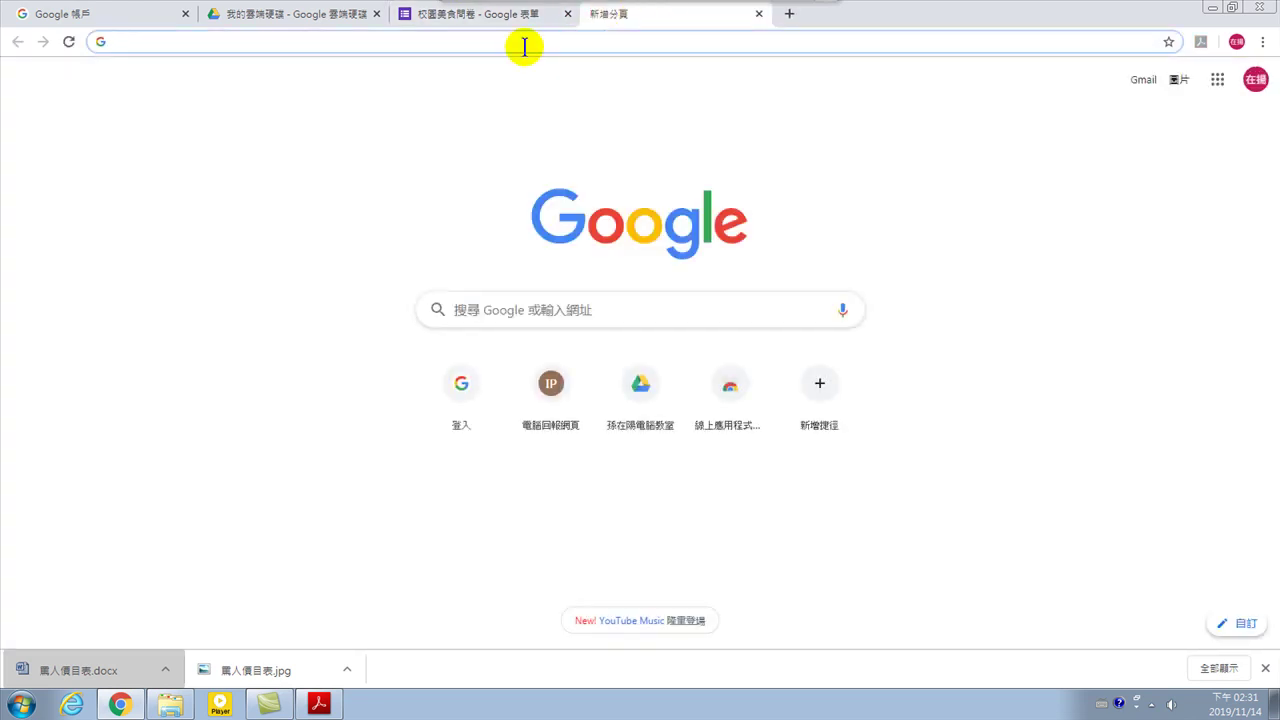
{"action": "type", "text": "google"}
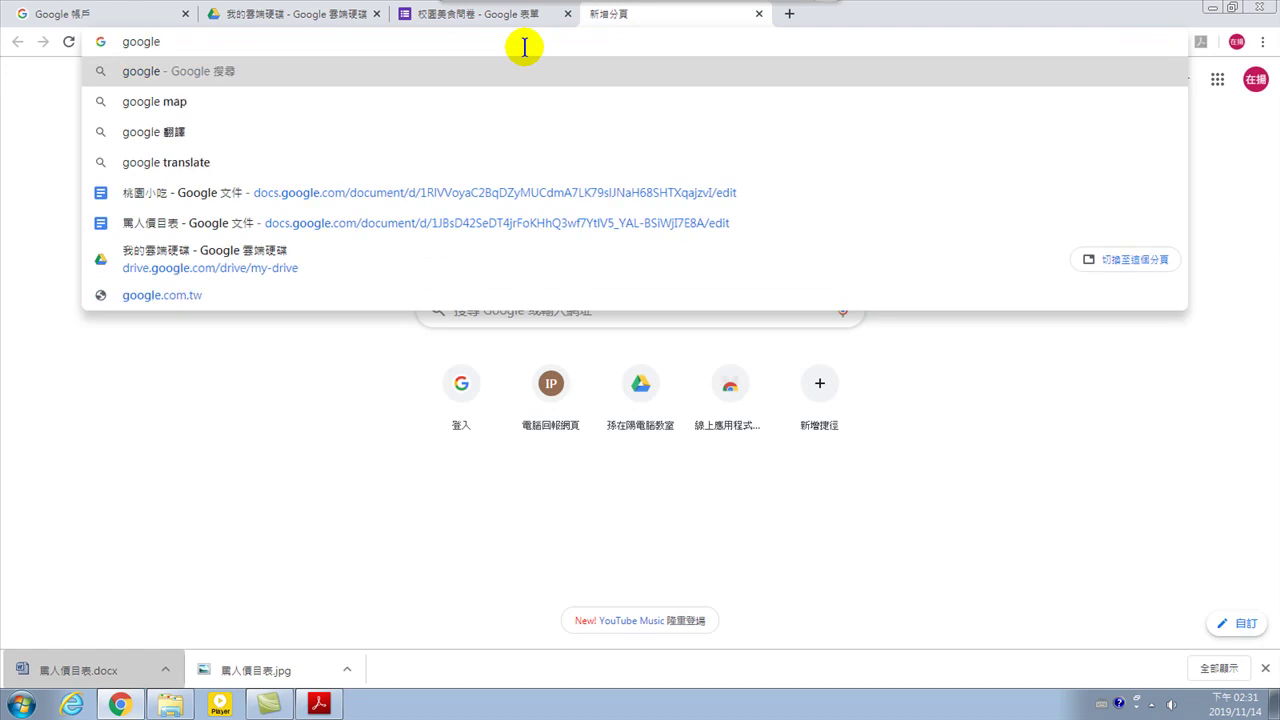
{"action": "key", "text": "ctrl+space"}
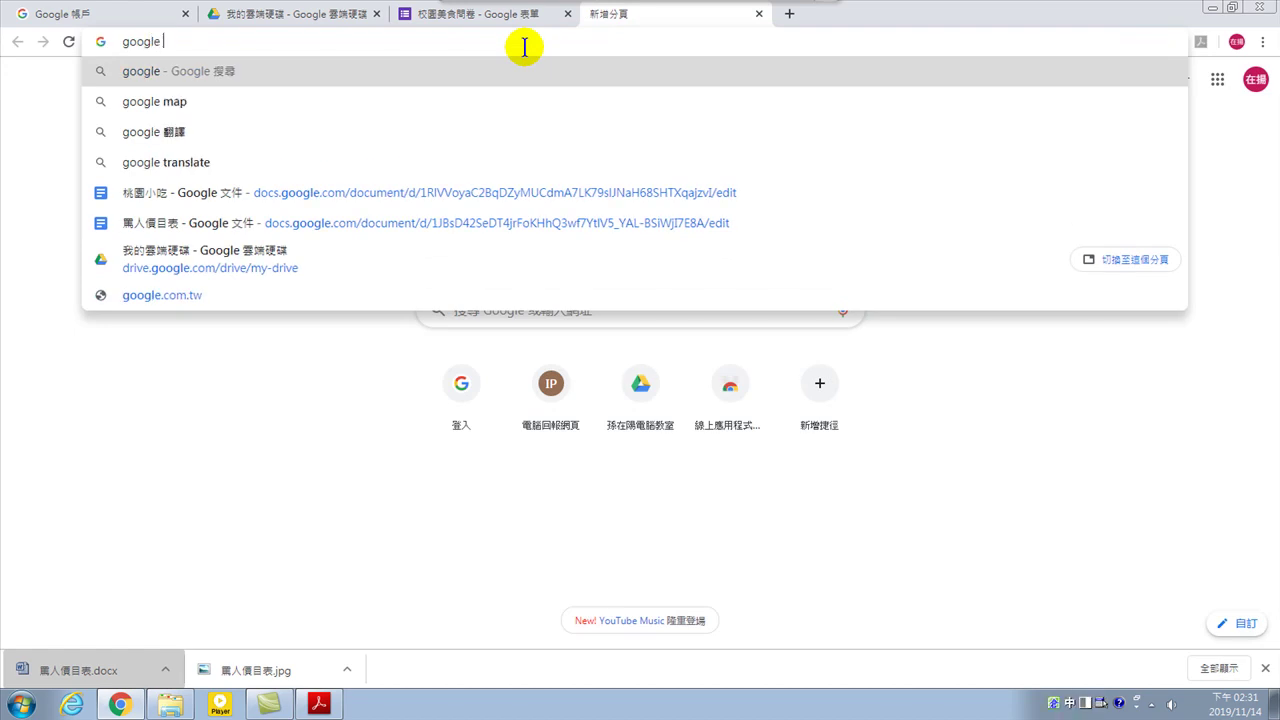
{"action": "type", "text": "q"}
{"action": "key", "text": "BackSpace"}
{"action": "key", "text": "ctrl+space"}
{"action": "type", "text": "qr code"}
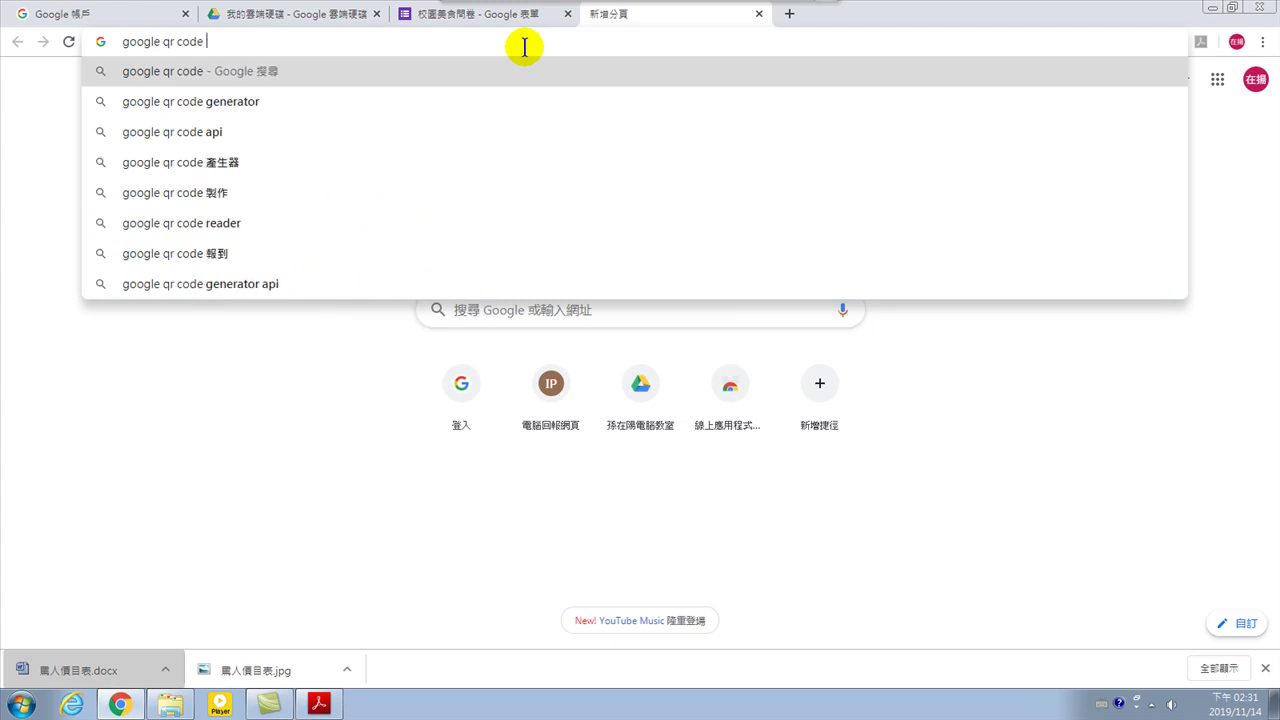
{"action": "left_click", "coordinate": [211, 163]}
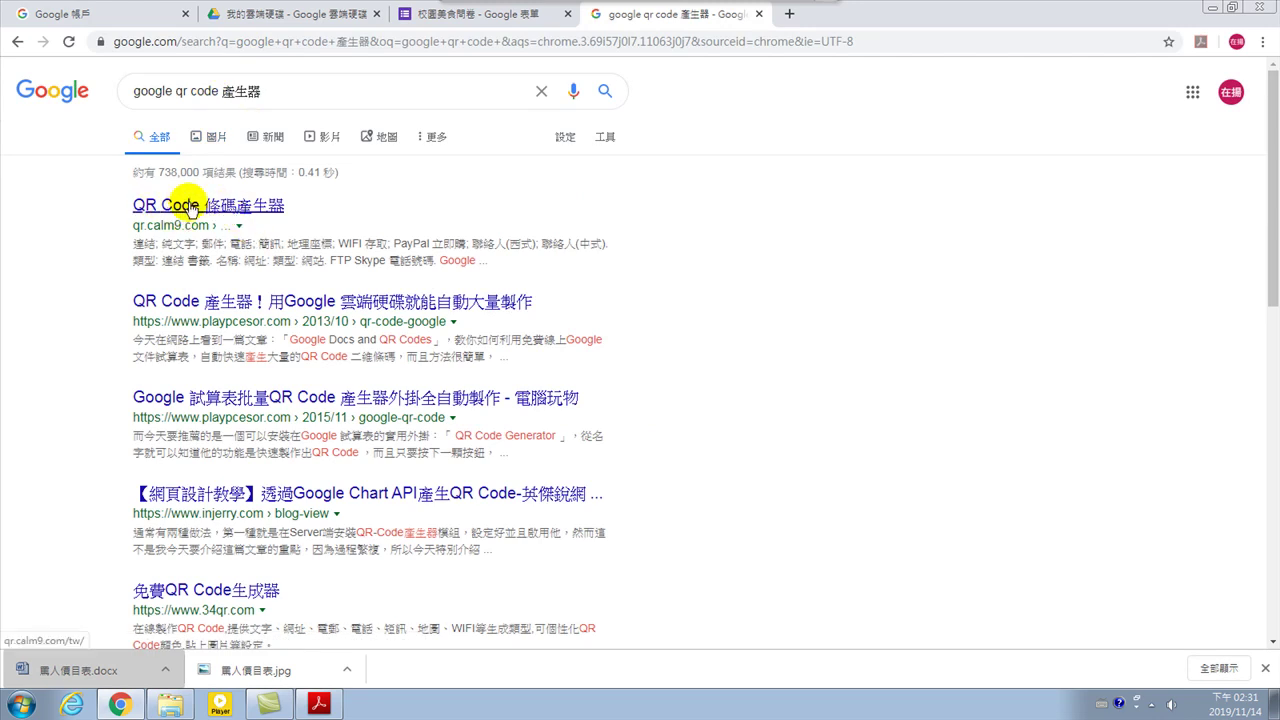
Open the QR Code 條碼產生器 search result from qr.calm9.com, reloading it if the page stays blank.
{"action": "left_click", "coordinate": [190, 208]}
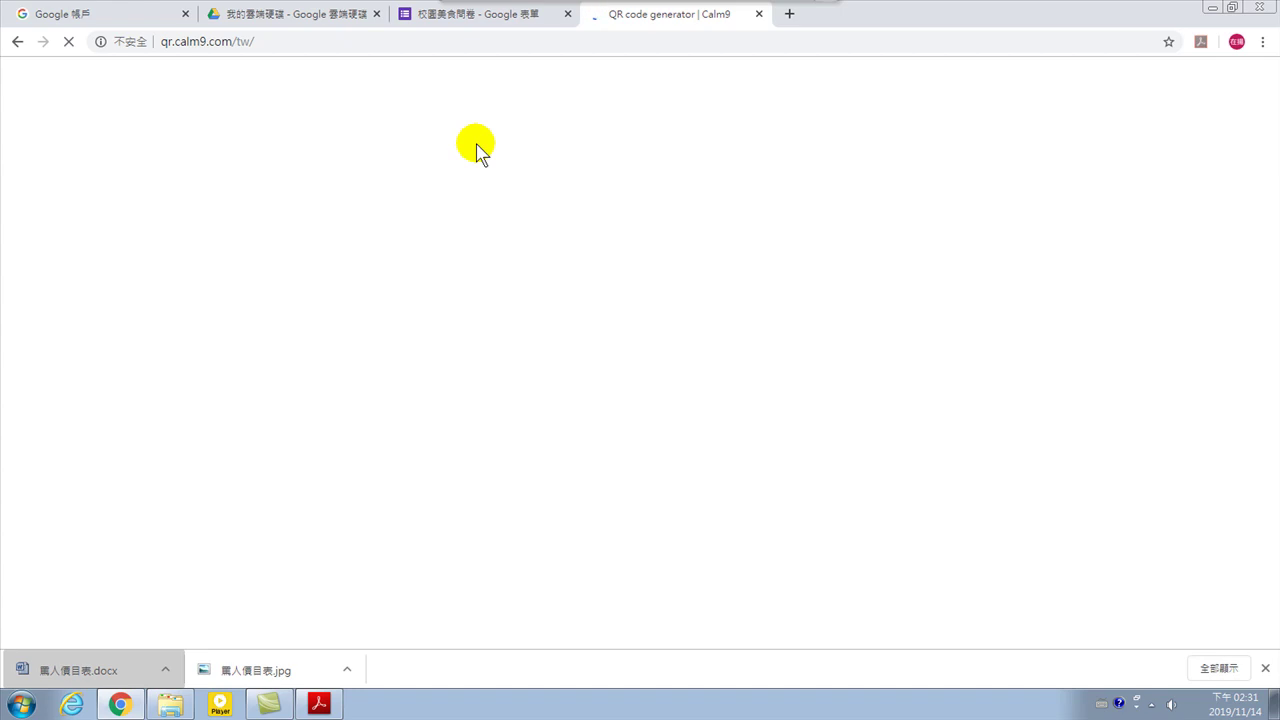
{"action": "mouse_move", "coordinate": [728, 20]}
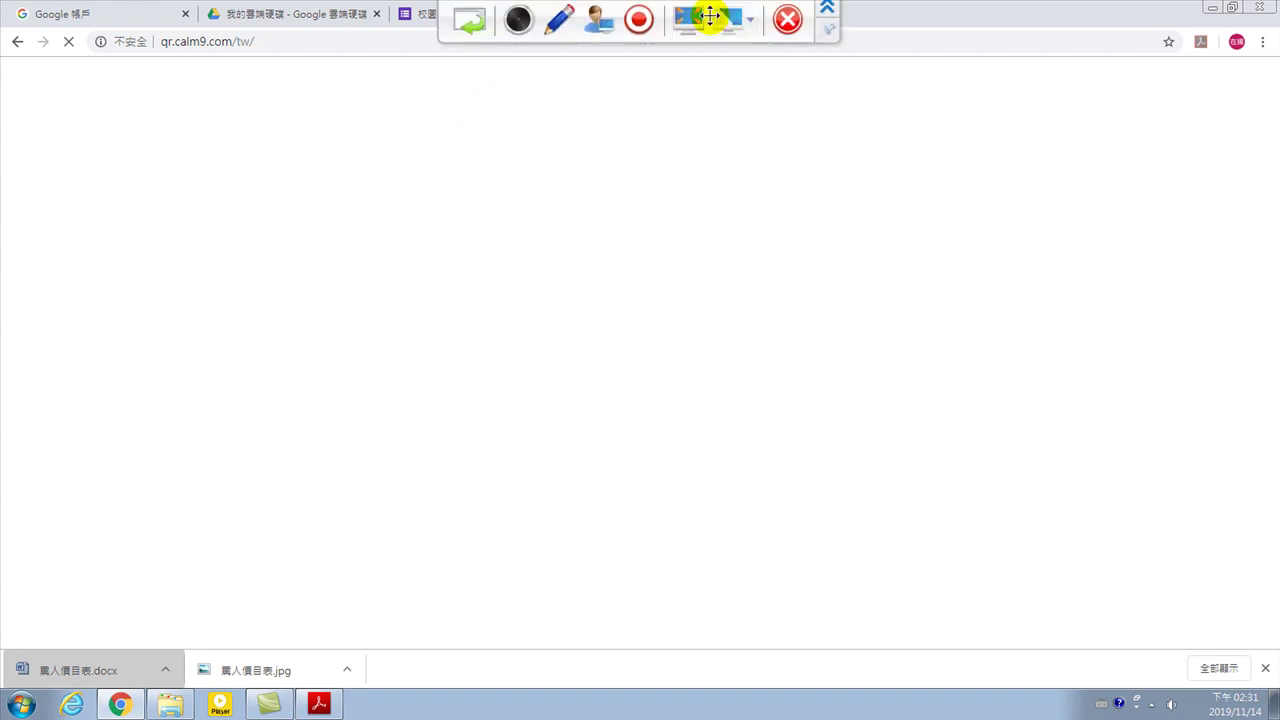
{"action": "left_click", "coordinate": [951, 14]}
{"action": "left_click", "coordinate": [16, 41]}
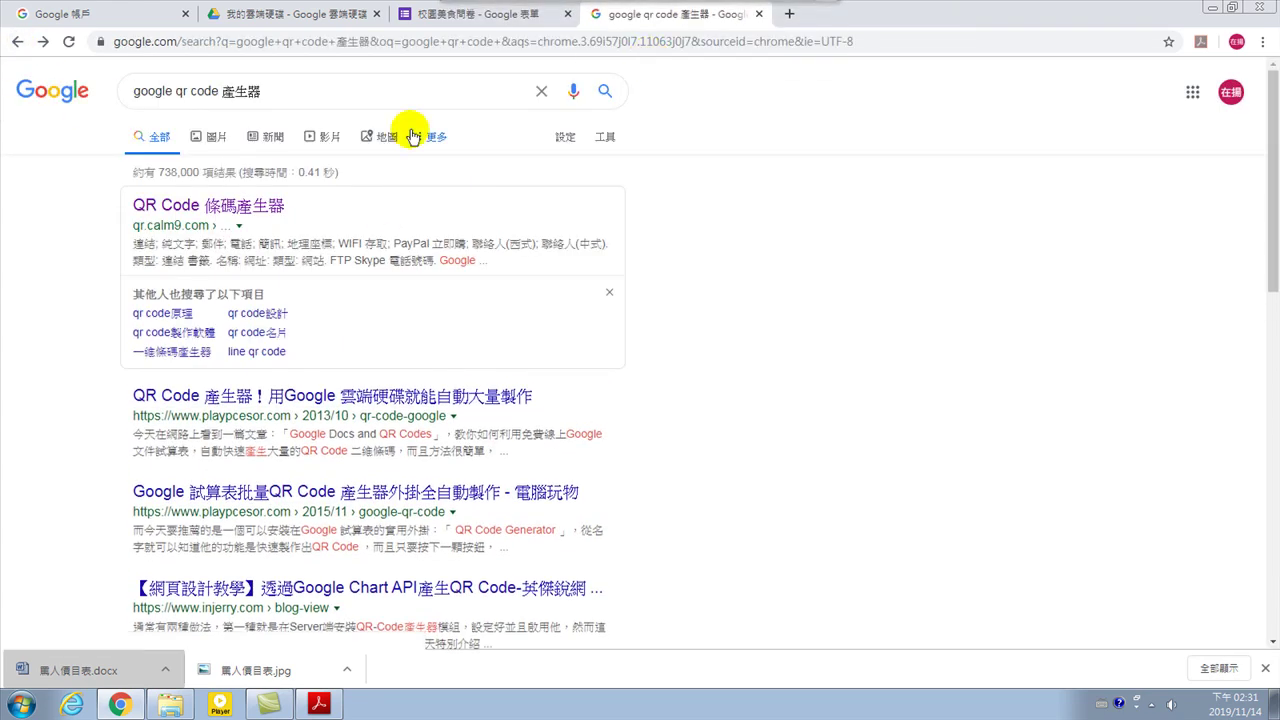
{"action": "left_click", "coordinate": [43, 47]}
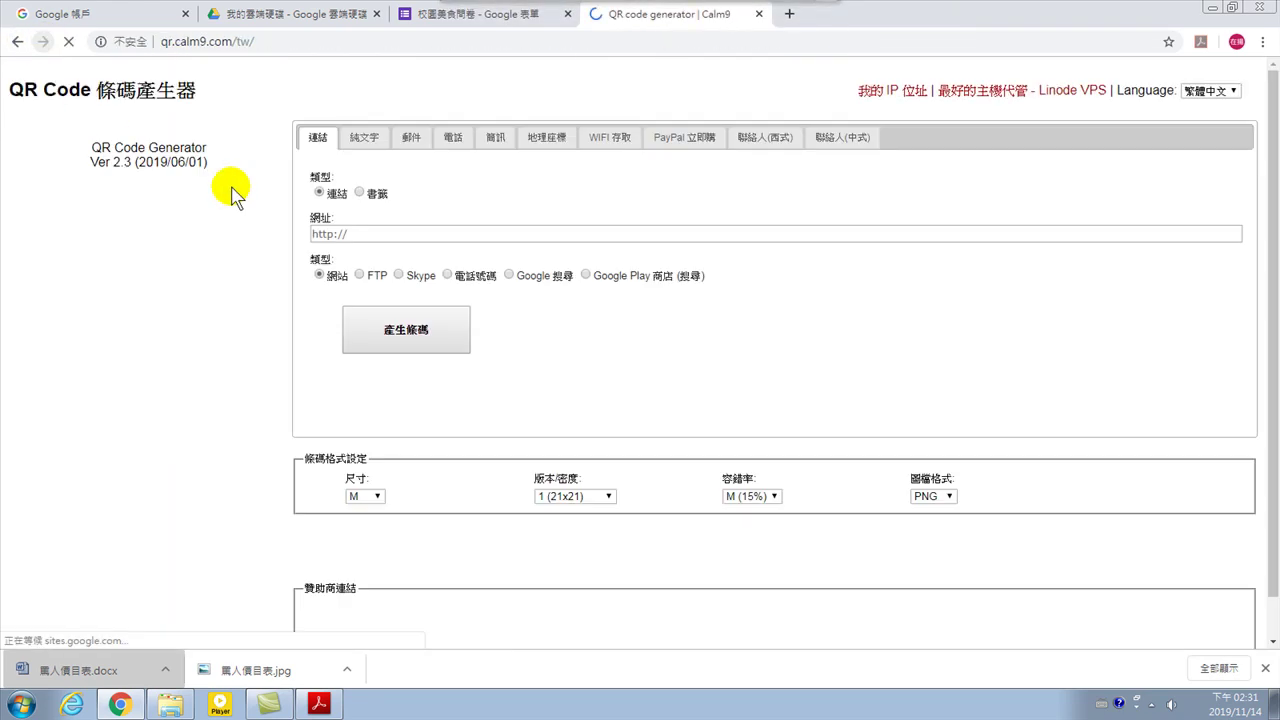
Generate a QR code for the copied survey link as a website URL.
{"action": "left_click", "coordinate": [367, 237]}
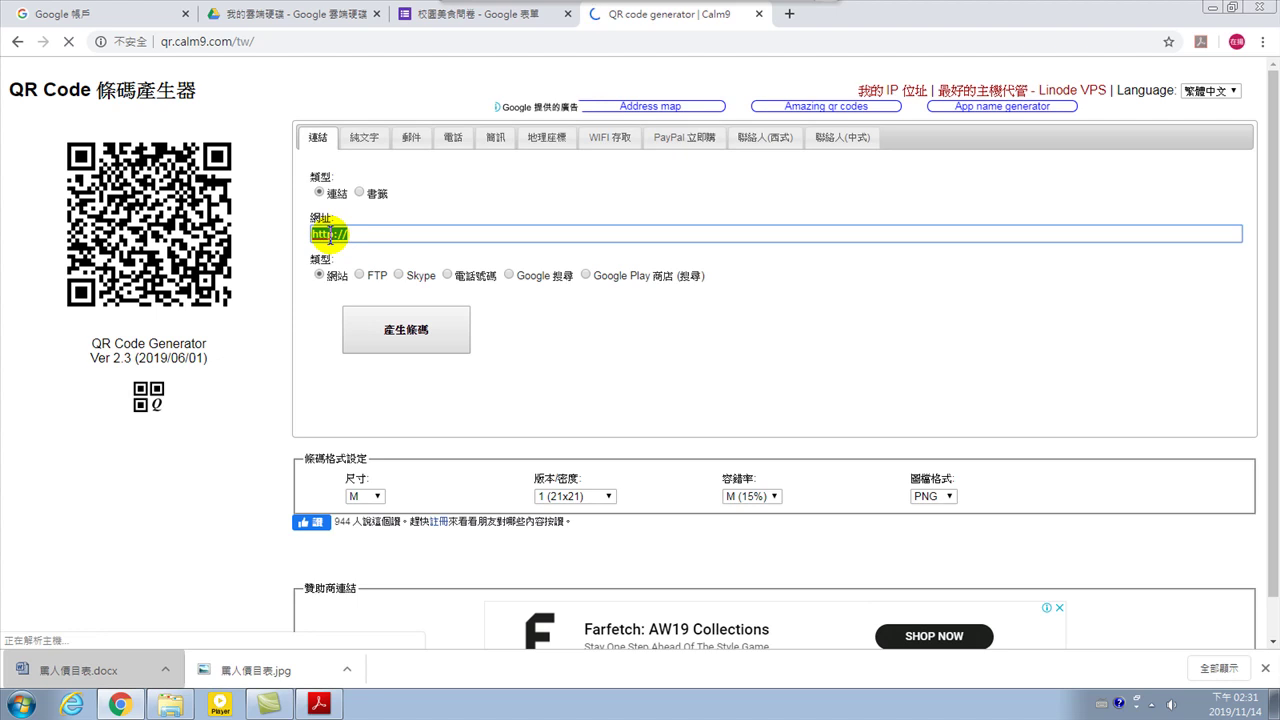
{"action": "key", "text": "ctrl+v"}
{"action": "left_click", "coordinate": [414, 333]}
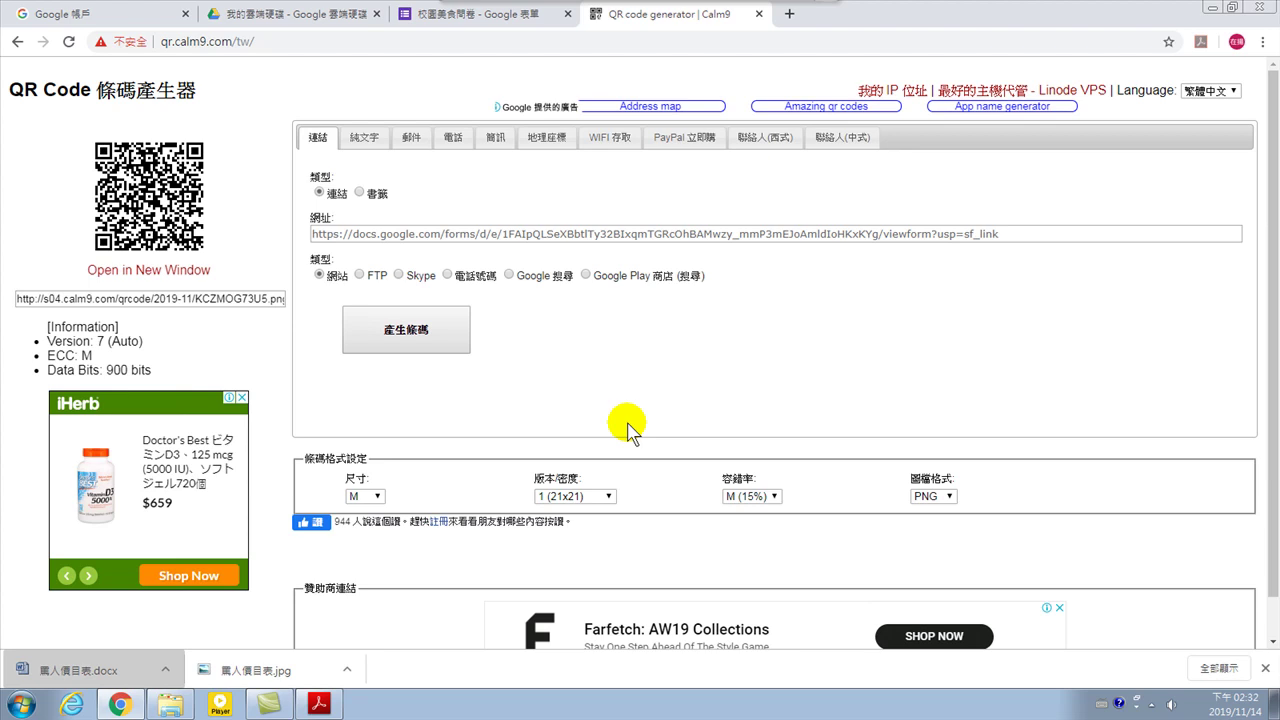
Return to the 校園美食問卷 form and close its send dialog.
{"action": "mouse_move", "coordinate": [840, 8]}
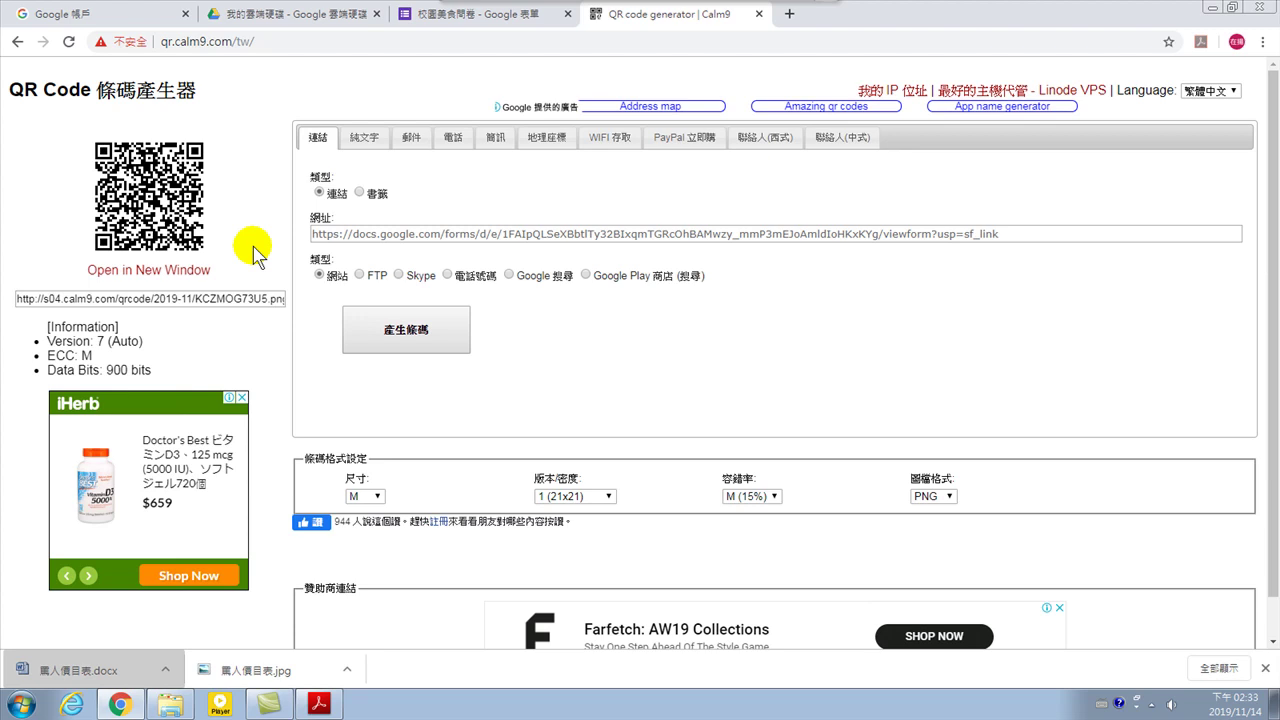
{"action": "left_click", "coordinate": [466, 14]}
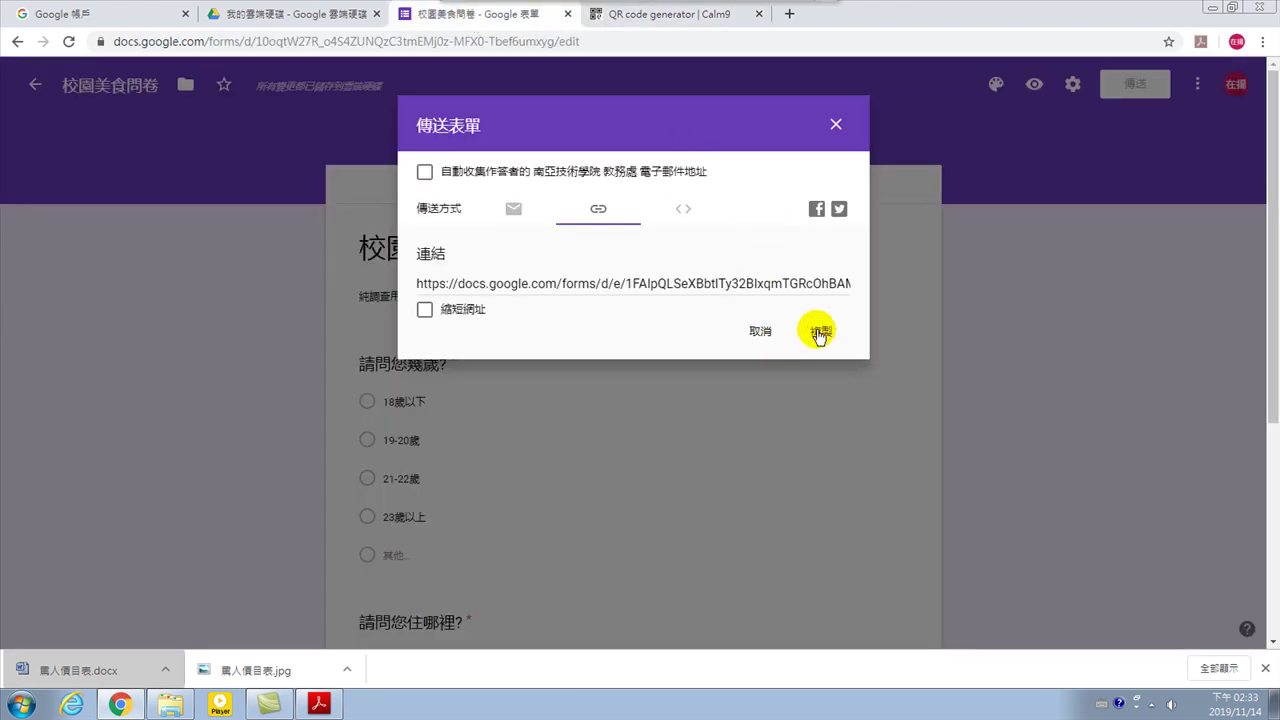
{"action": "left_click", "coordinate": [837, 122]}
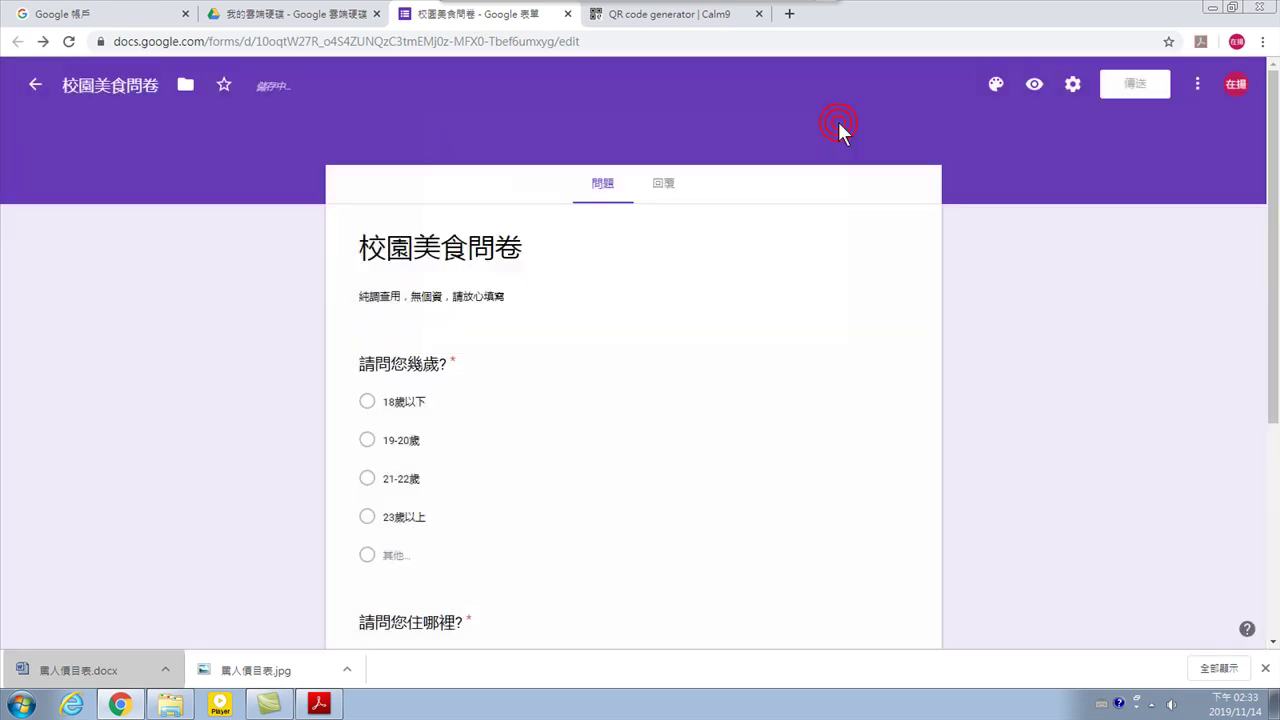
{"action": "left_click", "coordinate": [1072, 84]}
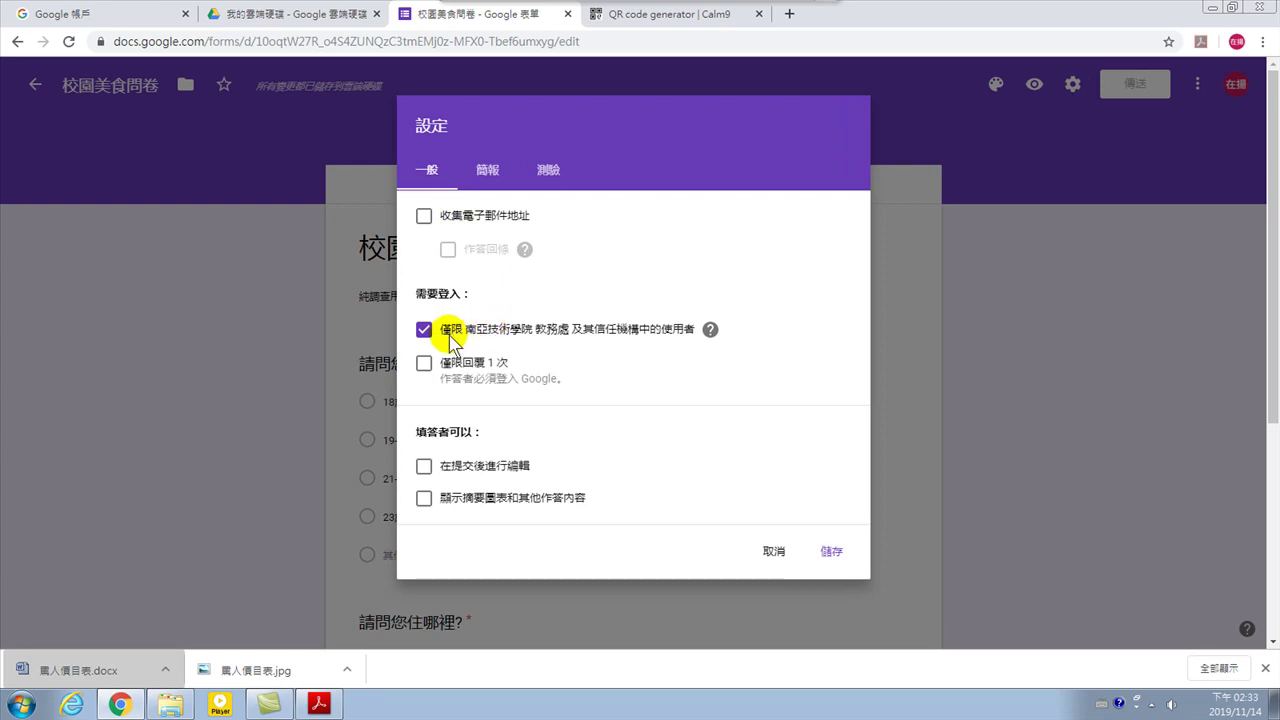
{"action": "left_click", "coordinate": [424, 331]}
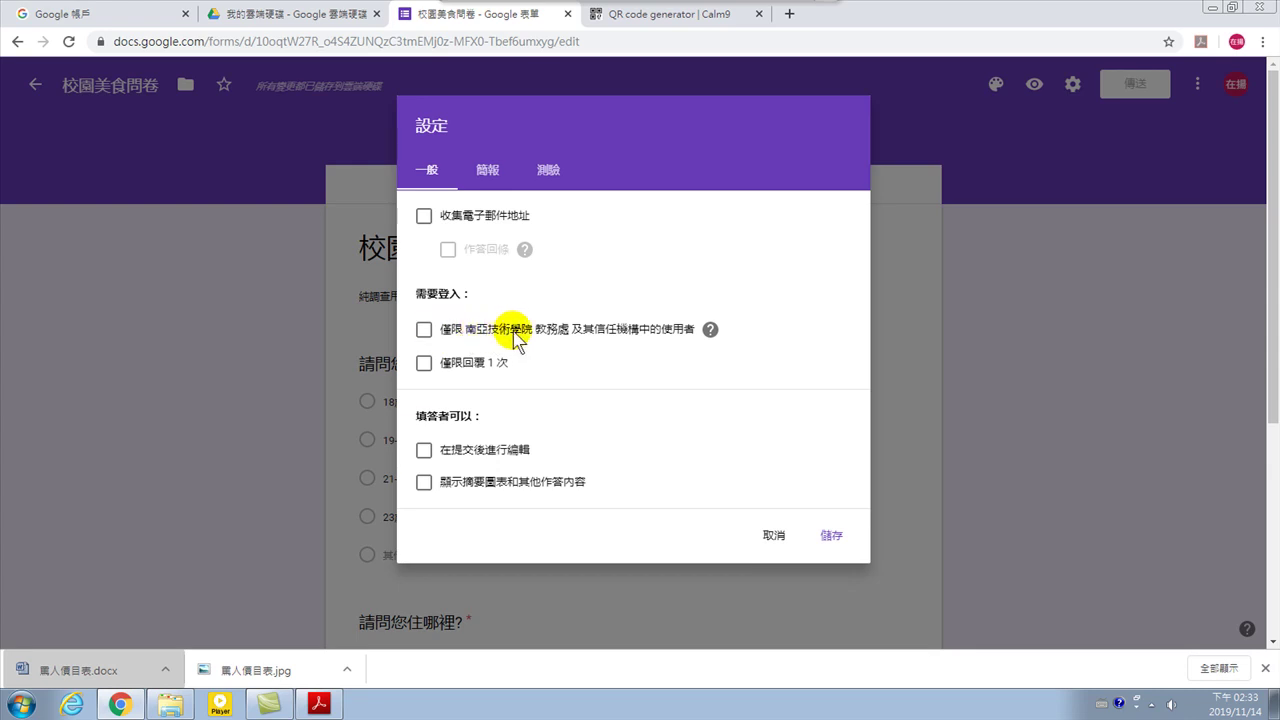
{"action": "left_click", "coordinate": [781, 537]}
Turn off the form setting limiting respondents to 南亞技術學院 教務處 and its trusted organizations, save it, and return to the QR code generator.
{"action": "left_click", "coordinate": [1072, 84]}
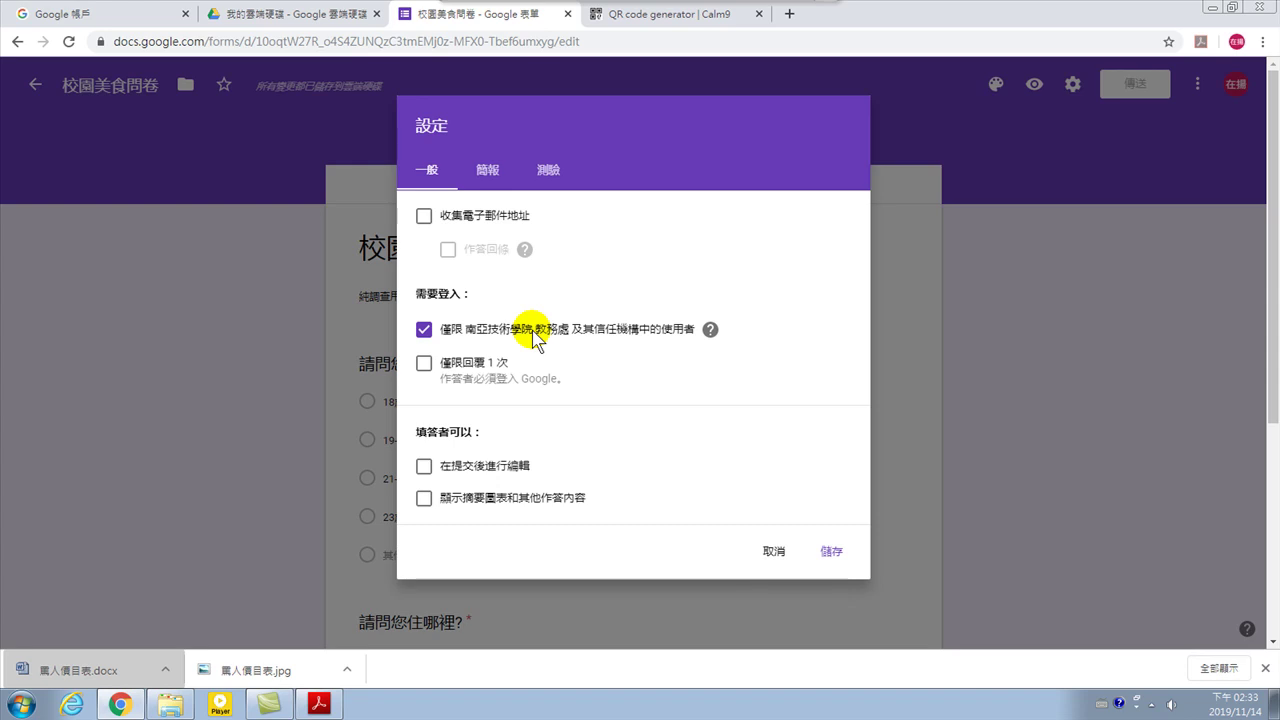
{"action": "left_click", "coordinate": [425, 330]}
{"action": "left_click", "coordinate": [836, 537]}
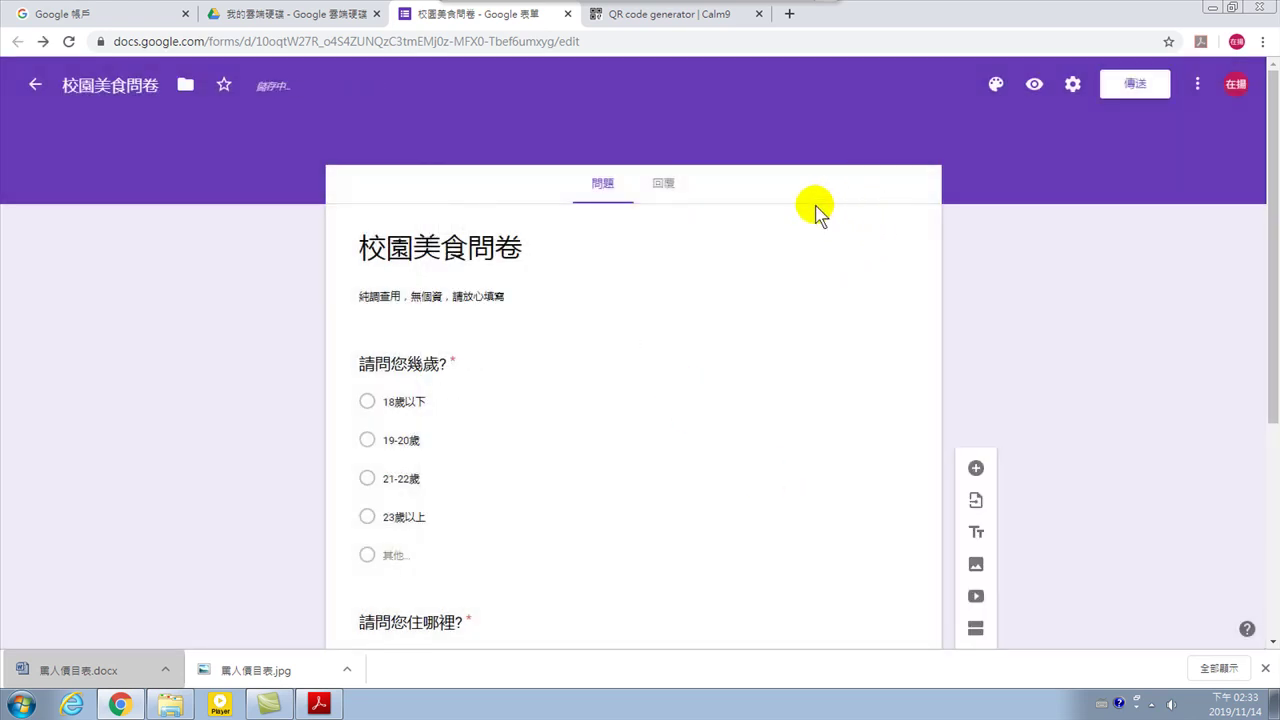
{"action": "mouse_move", "coordinate": [672, 10]}
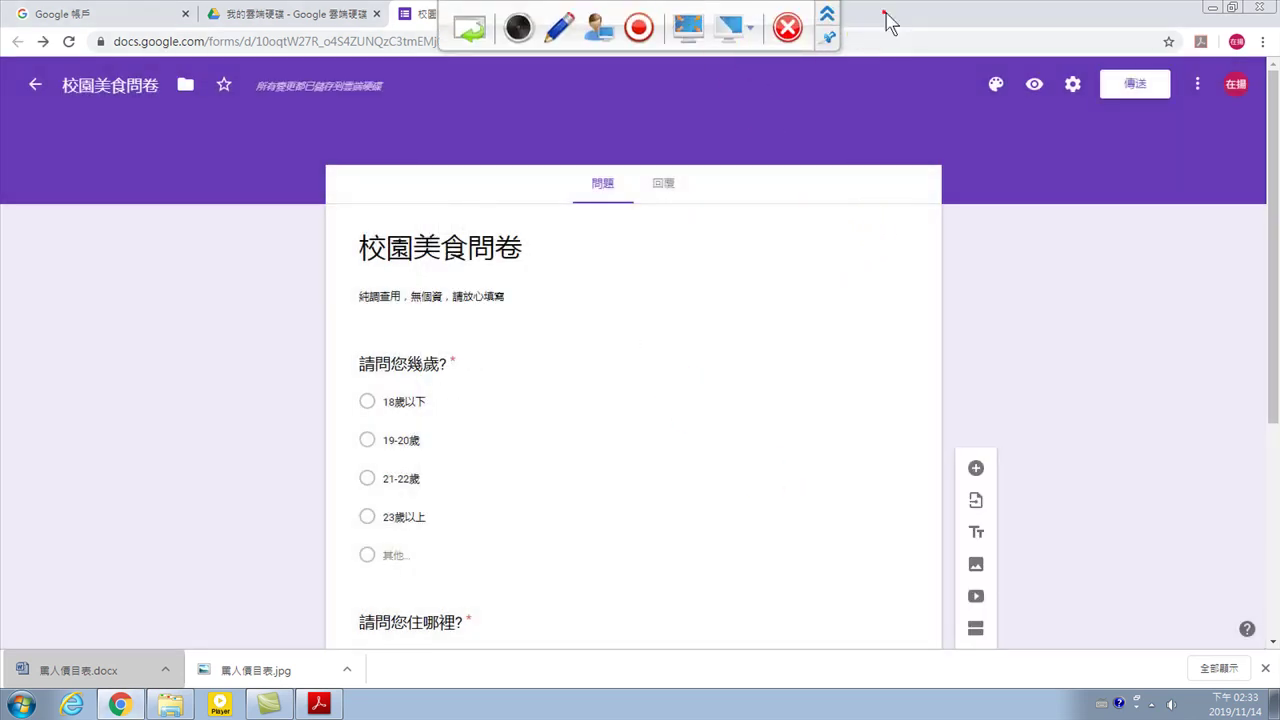
{"action": "left_click", "coordinate": [720, 22]}
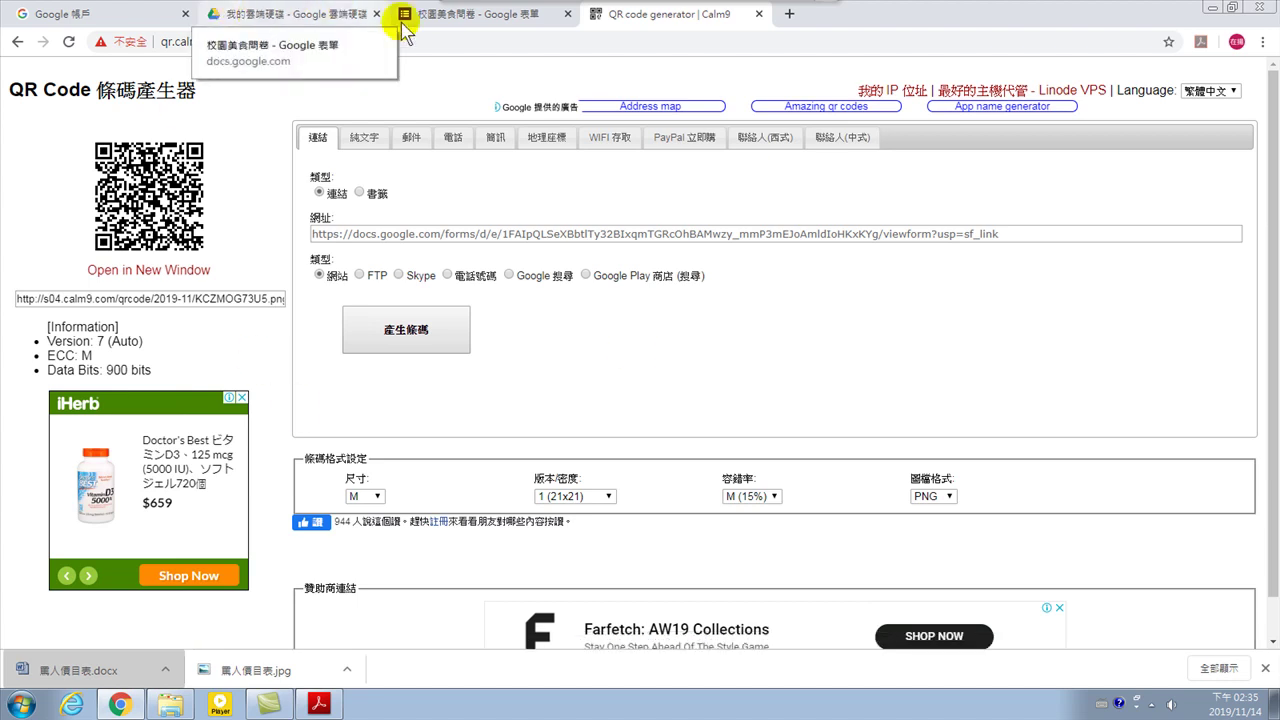
Check the 校園美食問卷 form for incoming responses and return to the QR code generator page.
{"action": "left_click", "coordinate": [445, 14]}
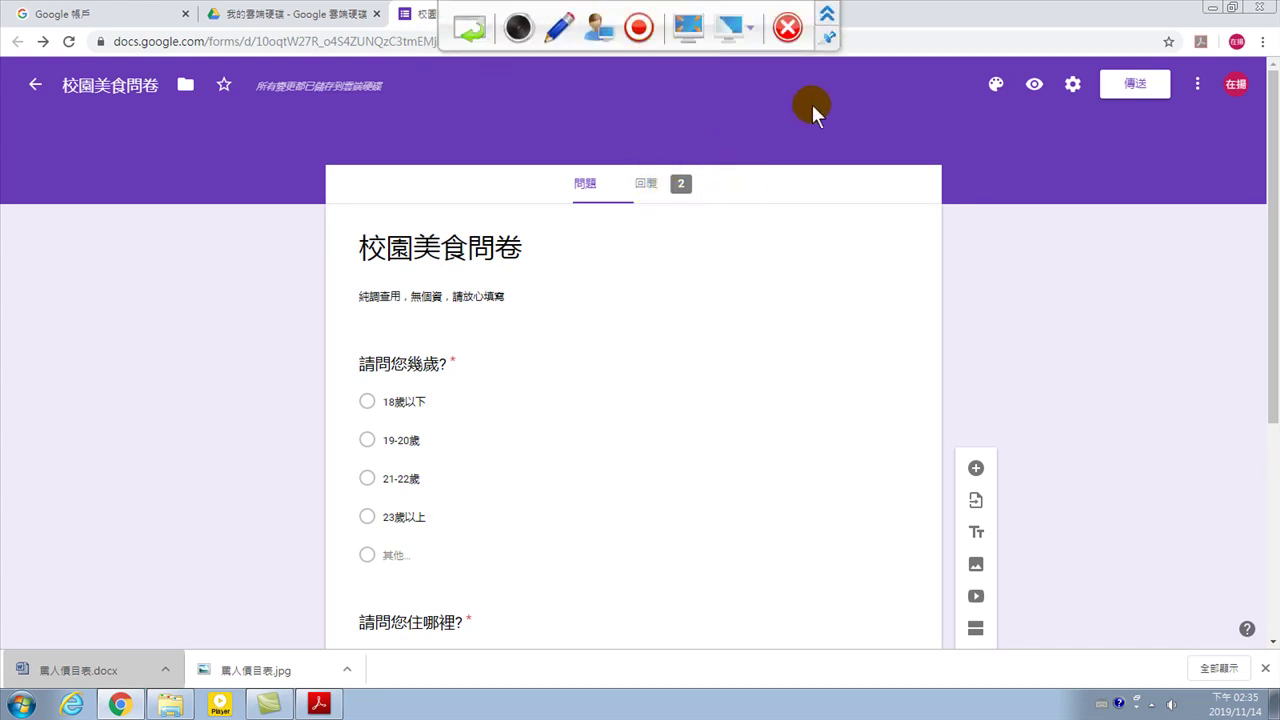
{"action": "left_click", "coordinate": [829, 12]}
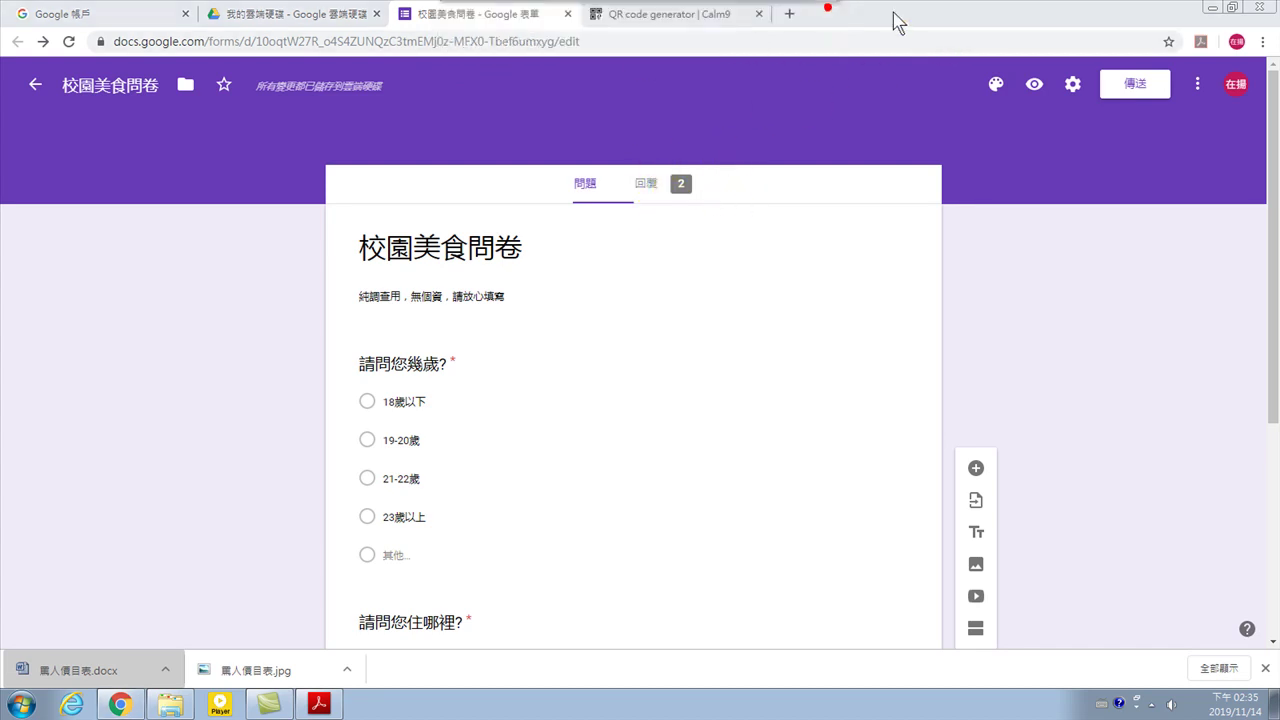
{"action": "left_click", "coordinate": [690, 14]}
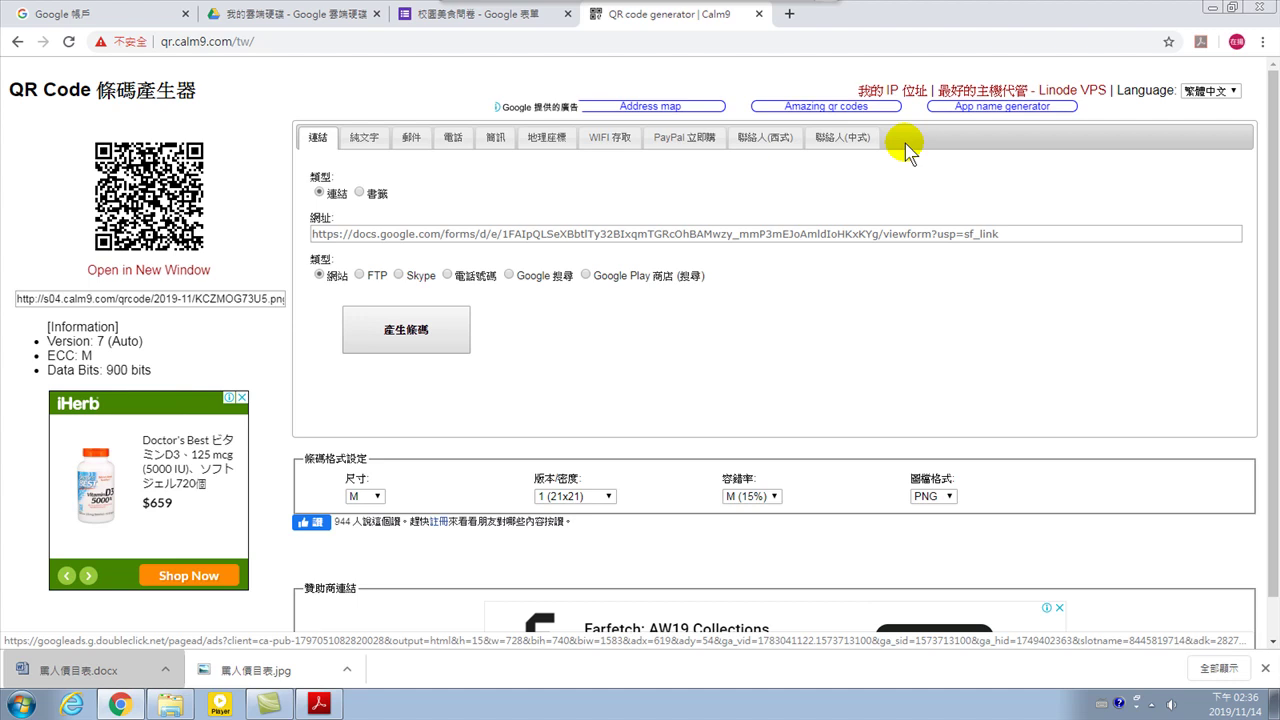
{"action": "mouse_move", "coordinate": [528, 6]}
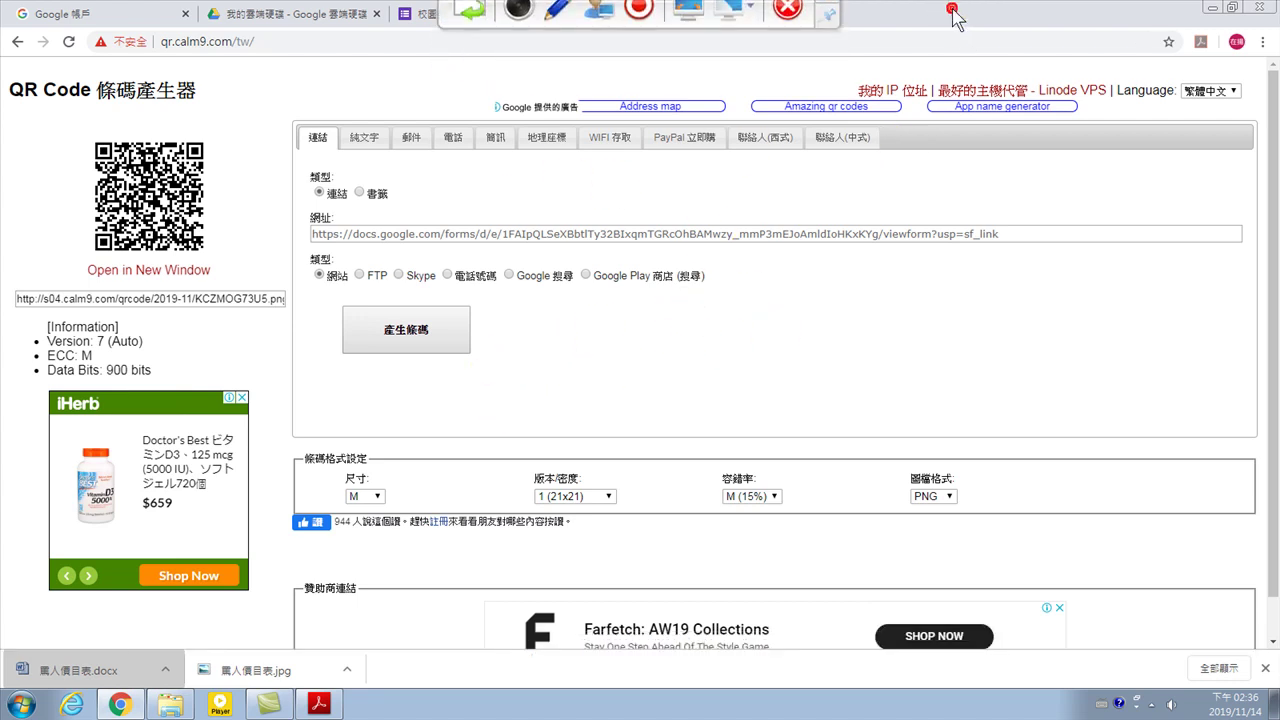
Preview the 校園美食問卷 form and answer 19-20歲 for the age question and 其他城市 for the residence question.
{"action": "left_click", "coordinate": [515, 14]}
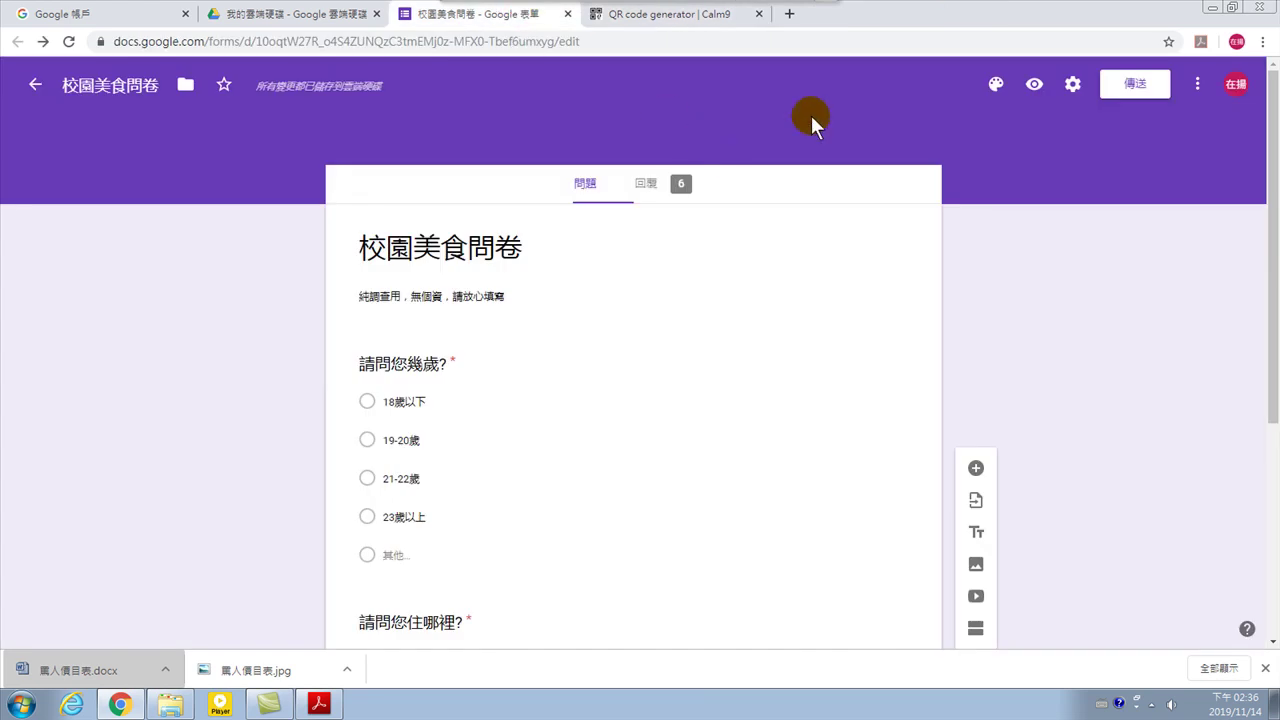
{"action": "left_click", "coordinate": [1036, 90]}
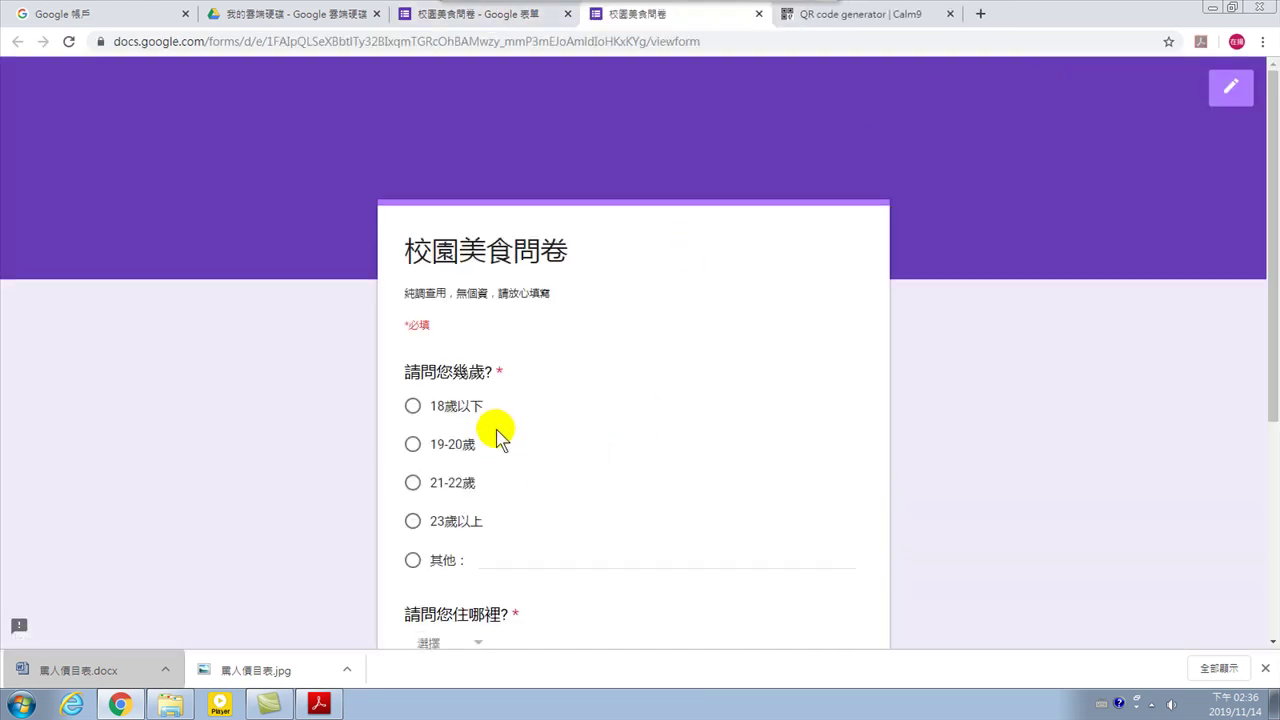
{"action": "scroll", "coordinate": [500, 420], "scroll_direction": "down", "scroll_amount": 2}
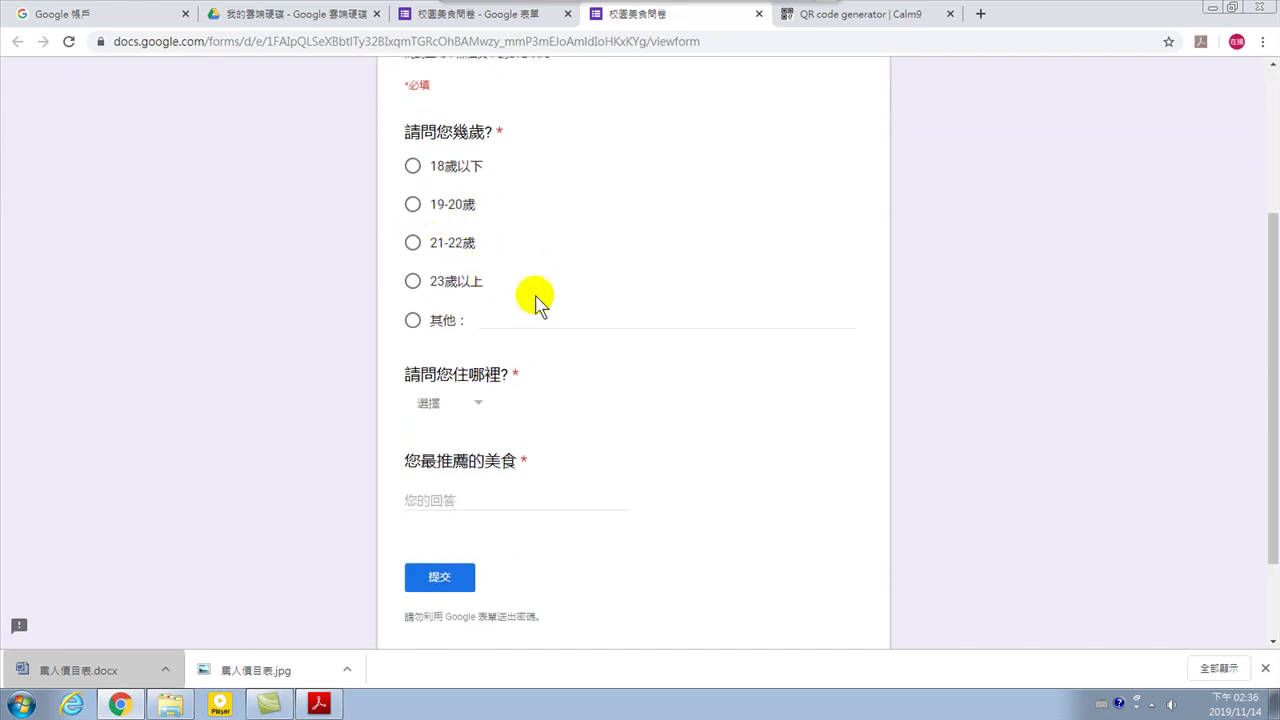
{"action": "left_click", "coordinate": [413, 204]}
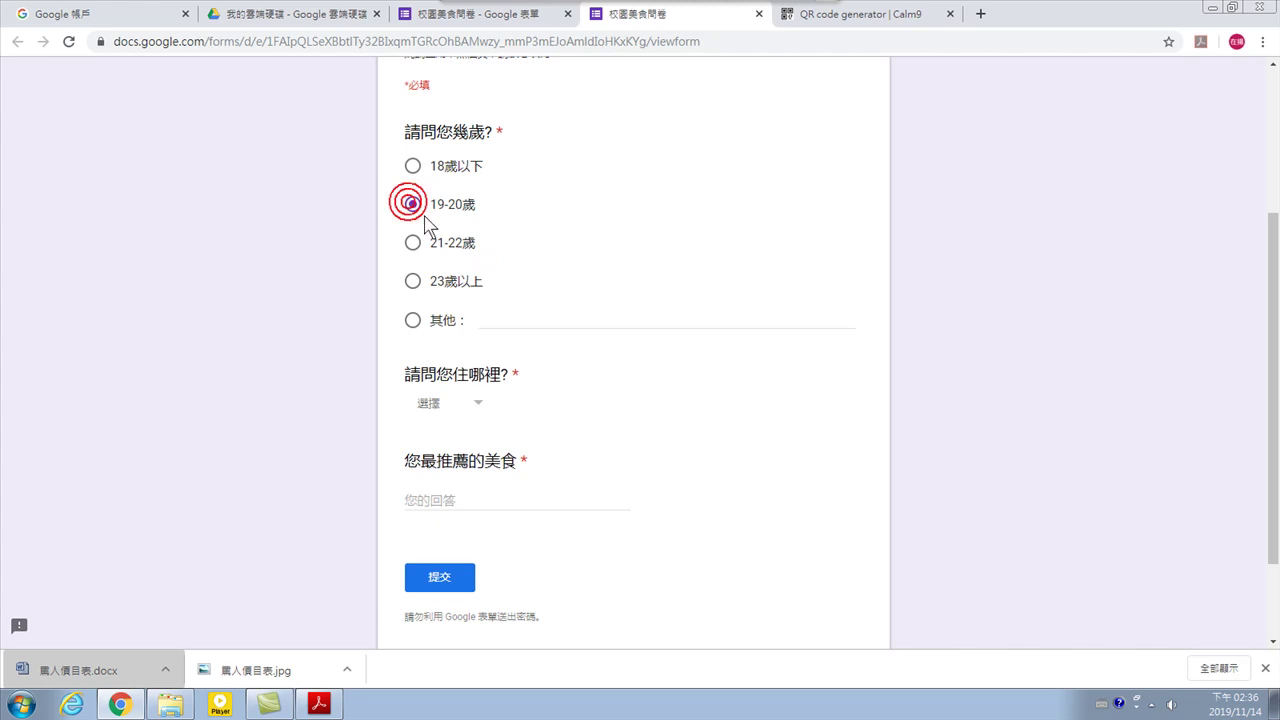
{"action": "left_click", "coordinate": [467, 405]}
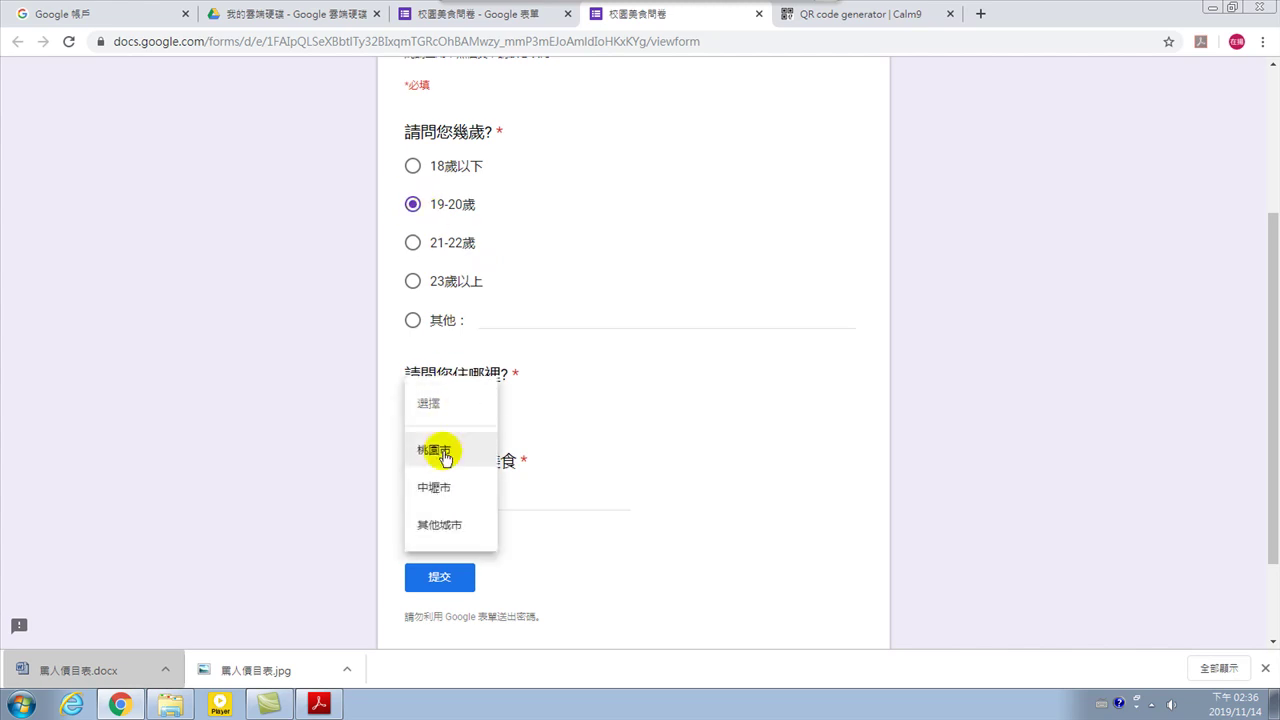
{"action": "left_click", "coordinate": [443, 451]}
{"action": "left_click", "coordinate": [455, 407]}
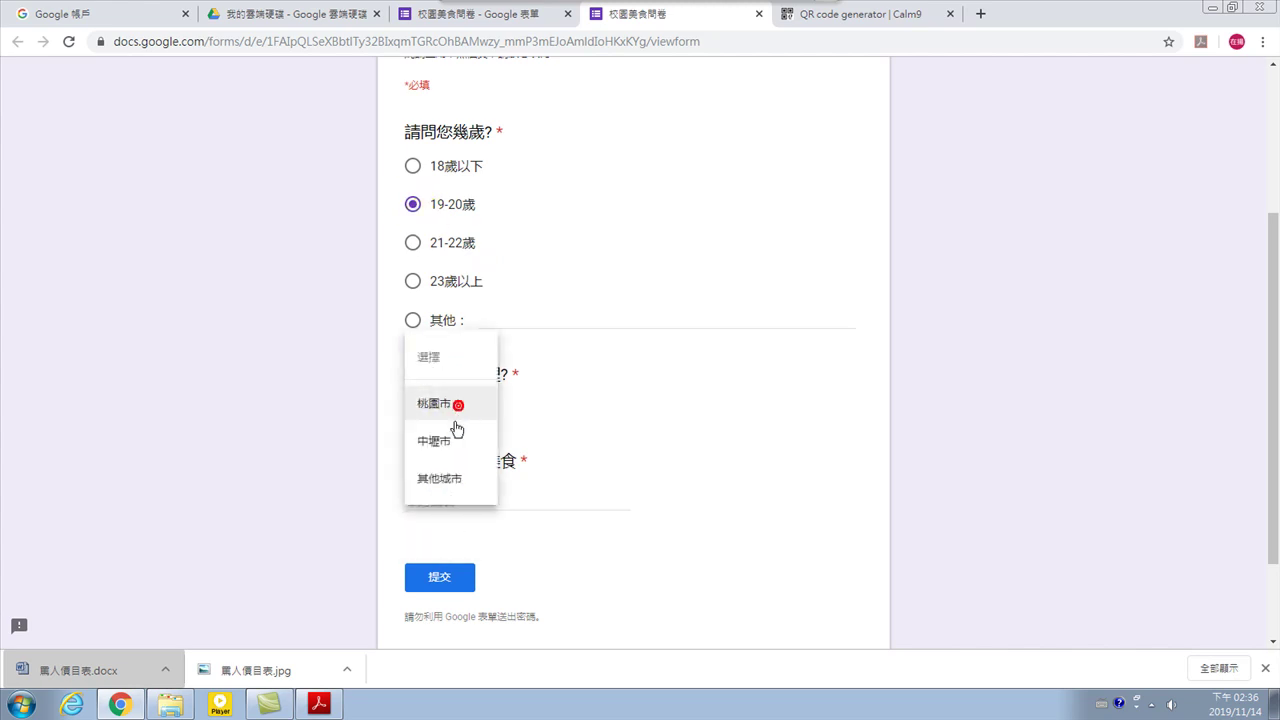
{"action": "left_click", "coordinate": [442, 484]}
Enter 切仔麵 as the answer to 您最推薦的美食 and submit the response.
{"action": "left_click", "coordinate": [443, 502]}
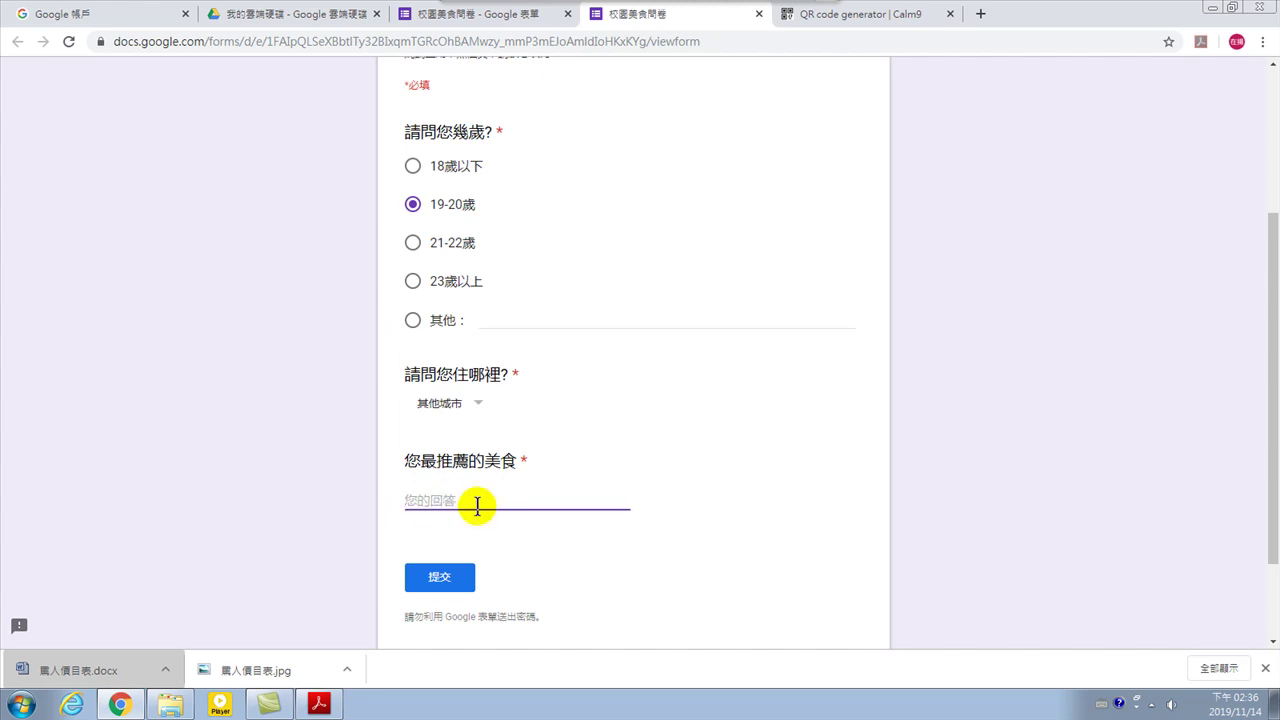
{"action": "type", "text": "ps"}
{"action": "key", "text": "BackSpace"}
{"action": "key", "text": "BackSpace"}
{"action": "key", "text": "ctrl+space"}
{"action": "type", "text": "ps"}
{"action": "key", "text": "space"}
{"action": "type", "text": "oj"}
{"action": "key", "text": "space"}
{"action": "type", "text": "jemwl"}
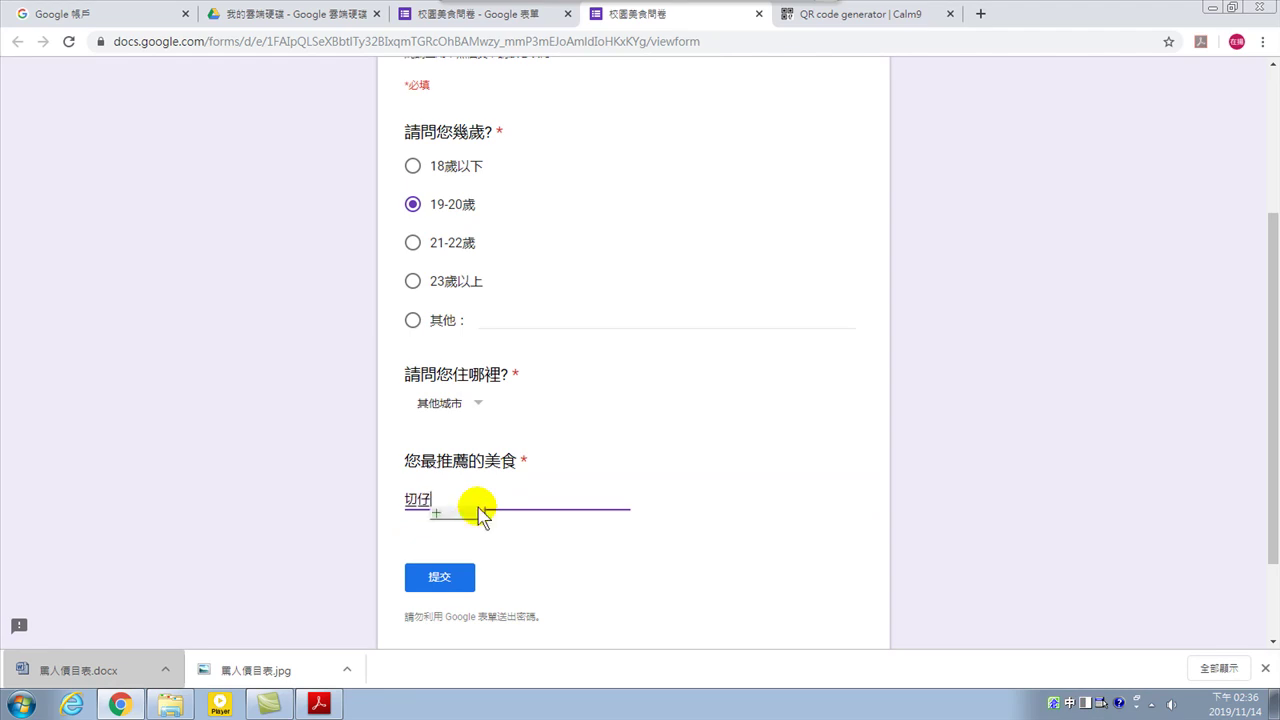
{"action": "key", "text": "space"}
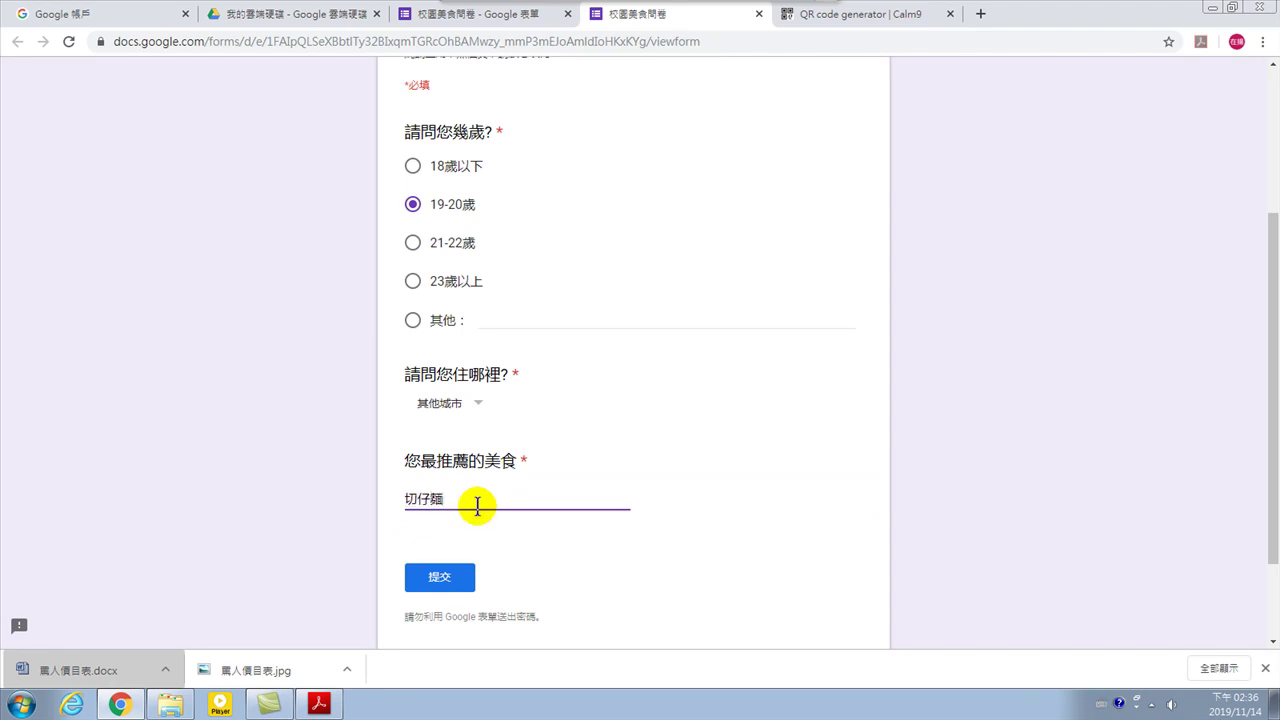
{"action": "left_click", "coordinate": [443, 586]}
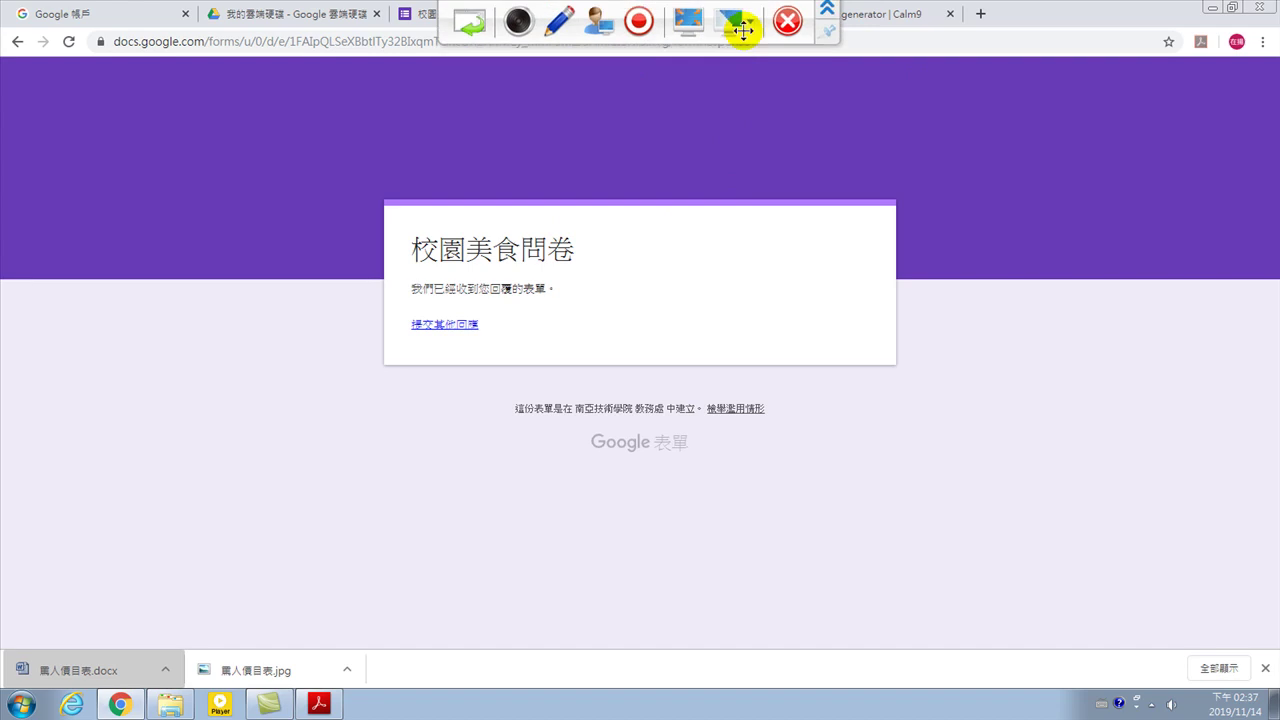
Close the submitted form page and review the 校園美食問卷 response summary for the age, residence and recommended food questions.
{"action": "left_click", "coordinate": [826, 9]}
{"action": "left_click", "coordinate": [759, 14]}
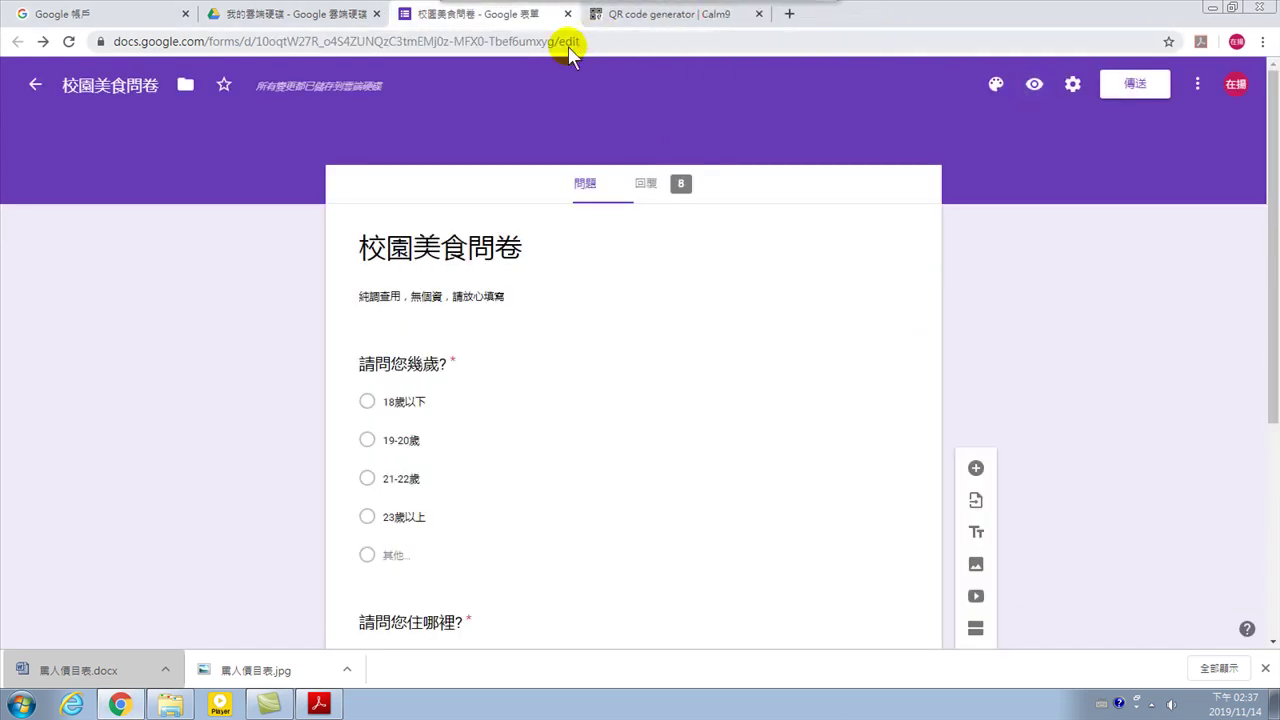
{"action": "left_click", "coordinate": [647, 188]}
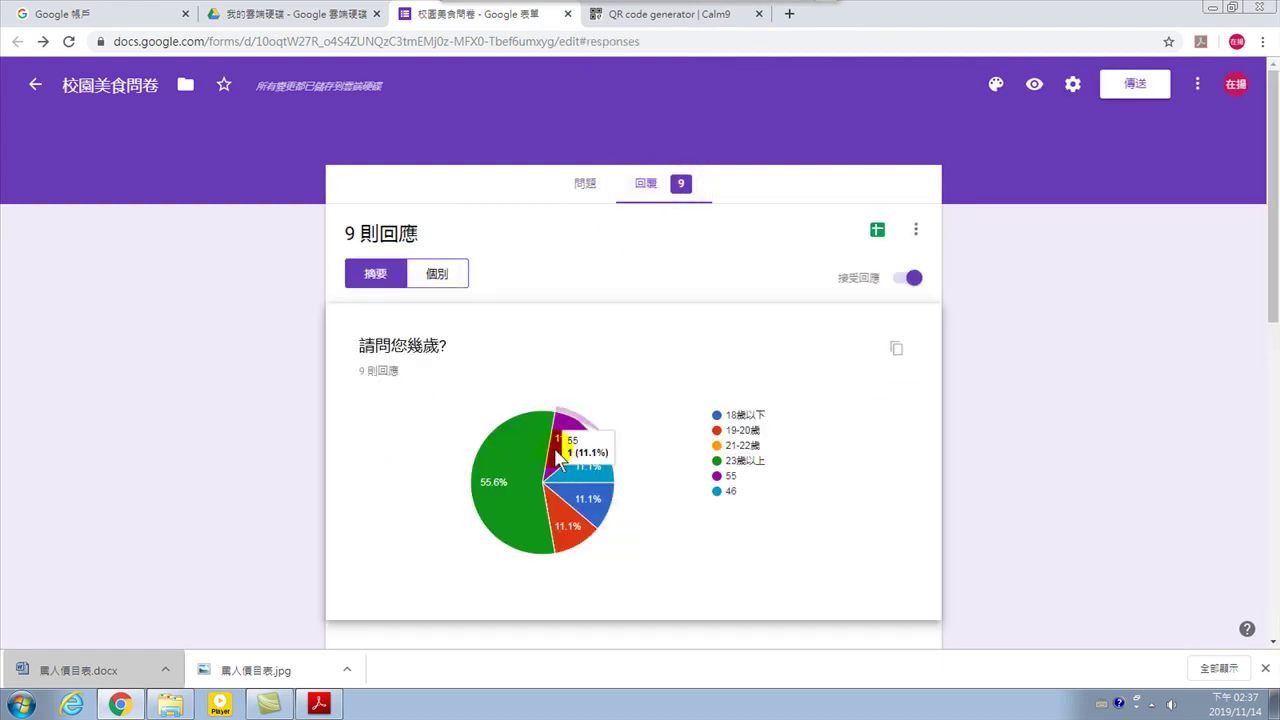
{"action": "mouse_move", "coordinate": [533, 445]}
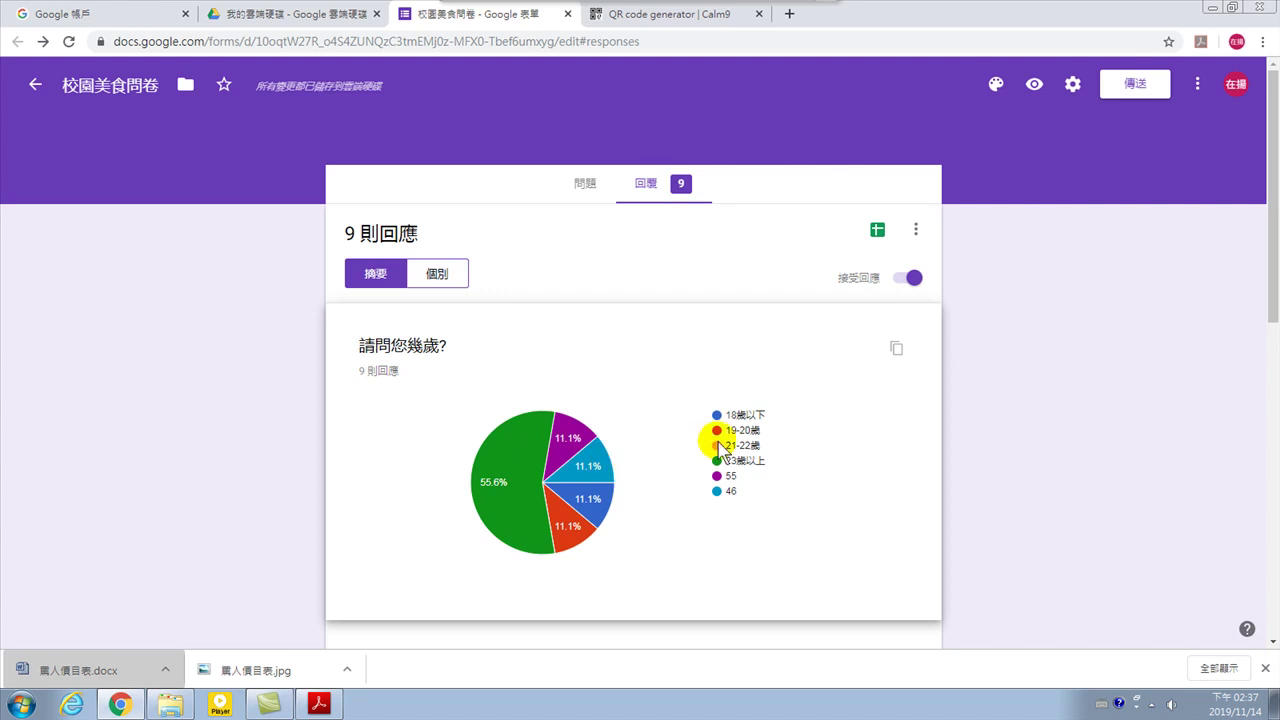
{"action": "mouse_move", "coordinate": [590, 447]}
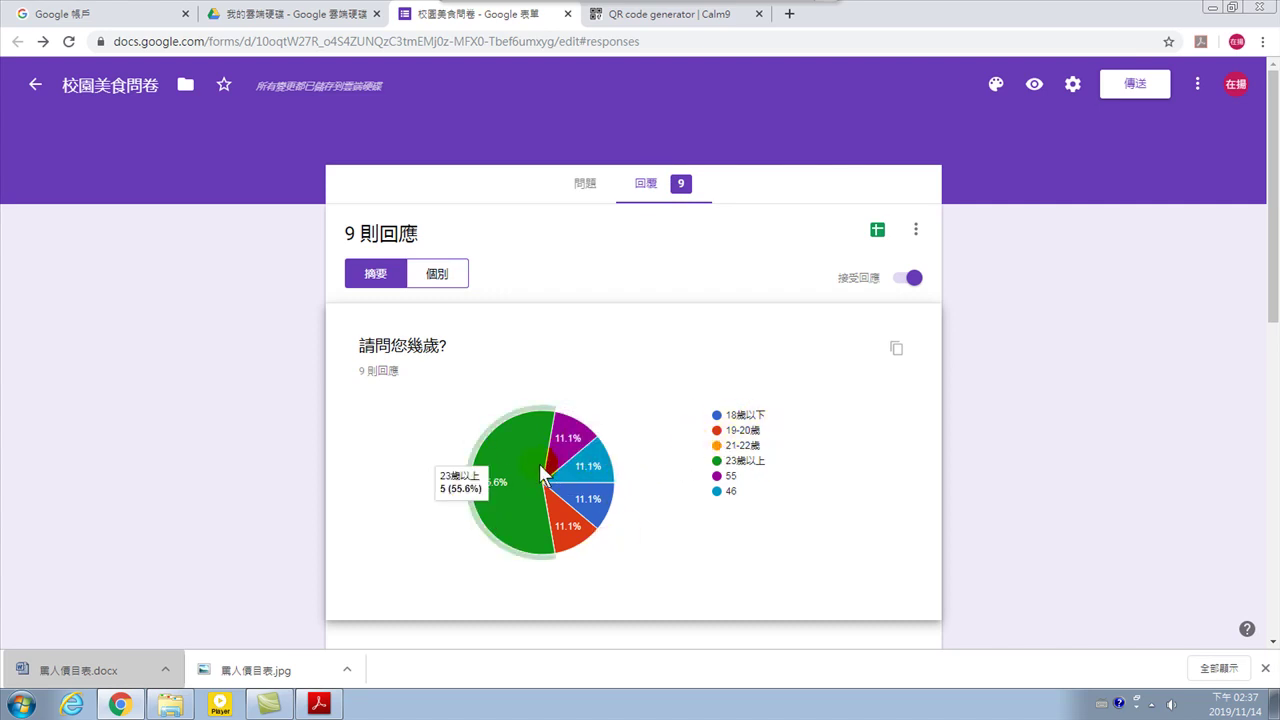
{"action": "mouse_move", "coordinate": [568, 508]}
{"action": "scroll", "coordinate": [545, 490], "scroll_direction": "down", "scroll_amount": 4}
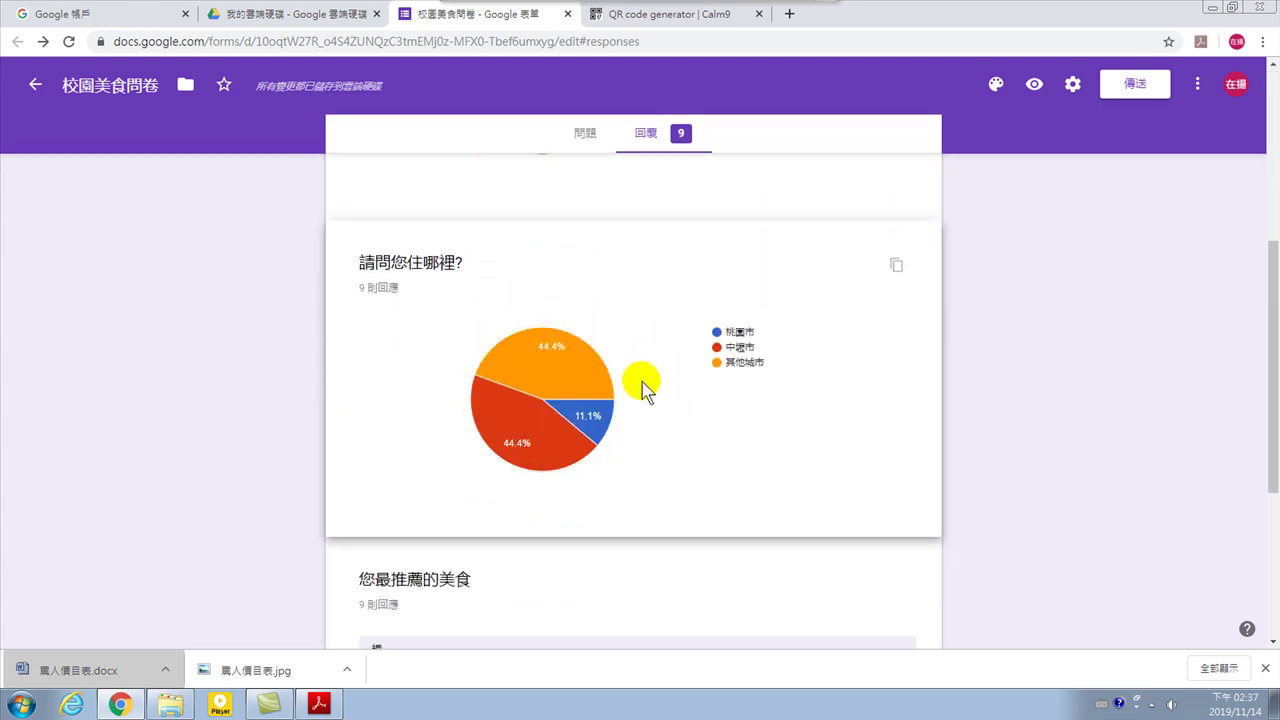
{"action": "scroll", "coordinate": [510, 400], "scroll_direction": "down", "scroll_amount": 3}
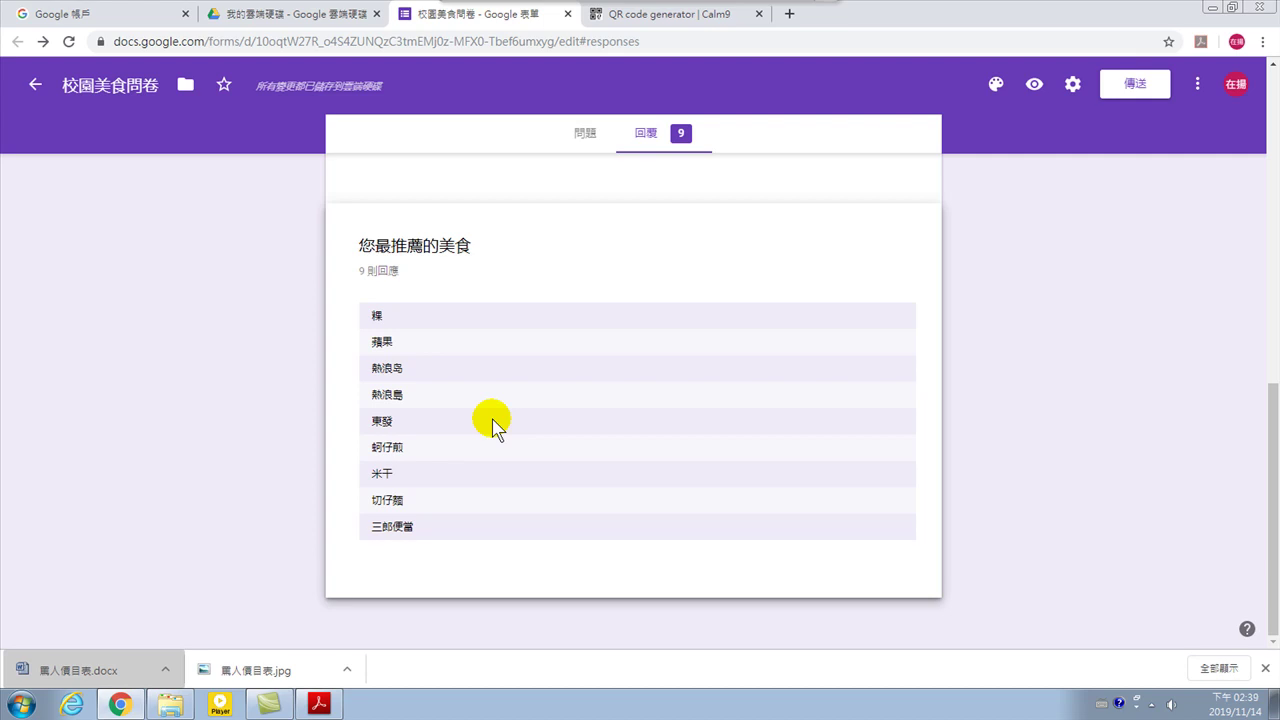
{"action": "scroll", "coordinate": [640, 290], "scroll_direction": "up", "scroll_amount": 4}
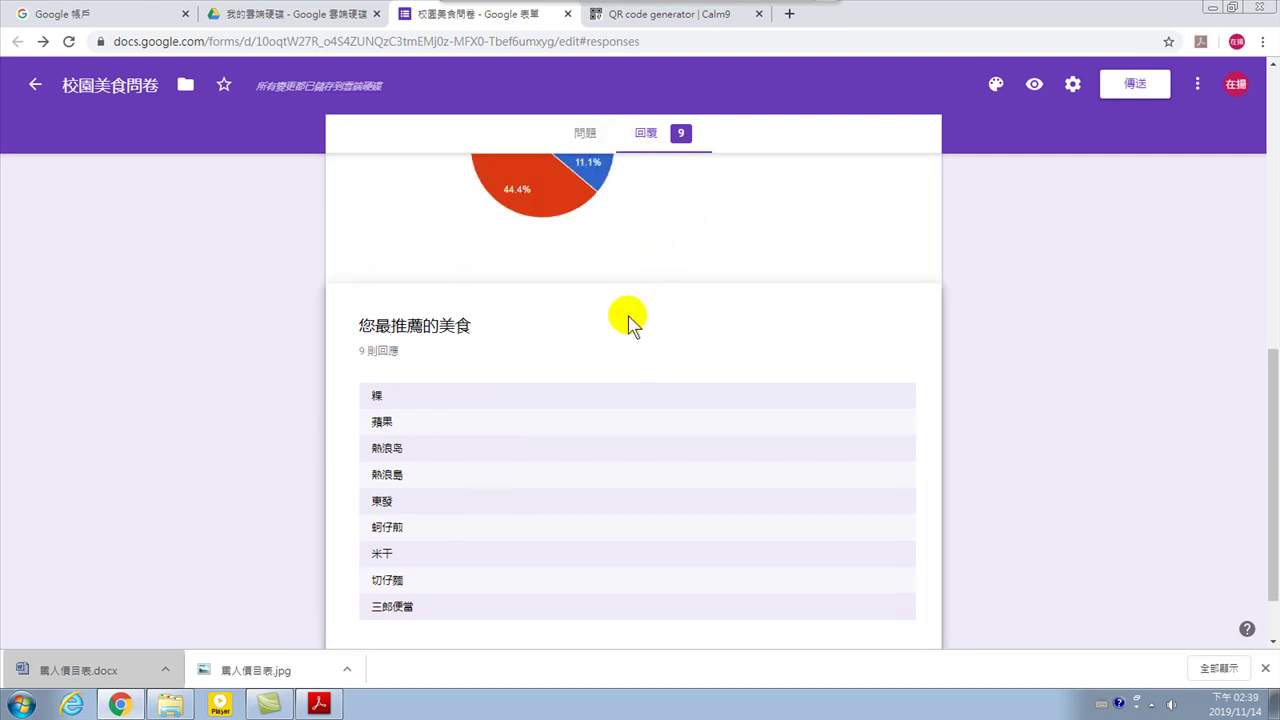
{"action": "scroll", "coordinate": [612, 330], "scroll_direction": "up", "scroll_amount": 4}
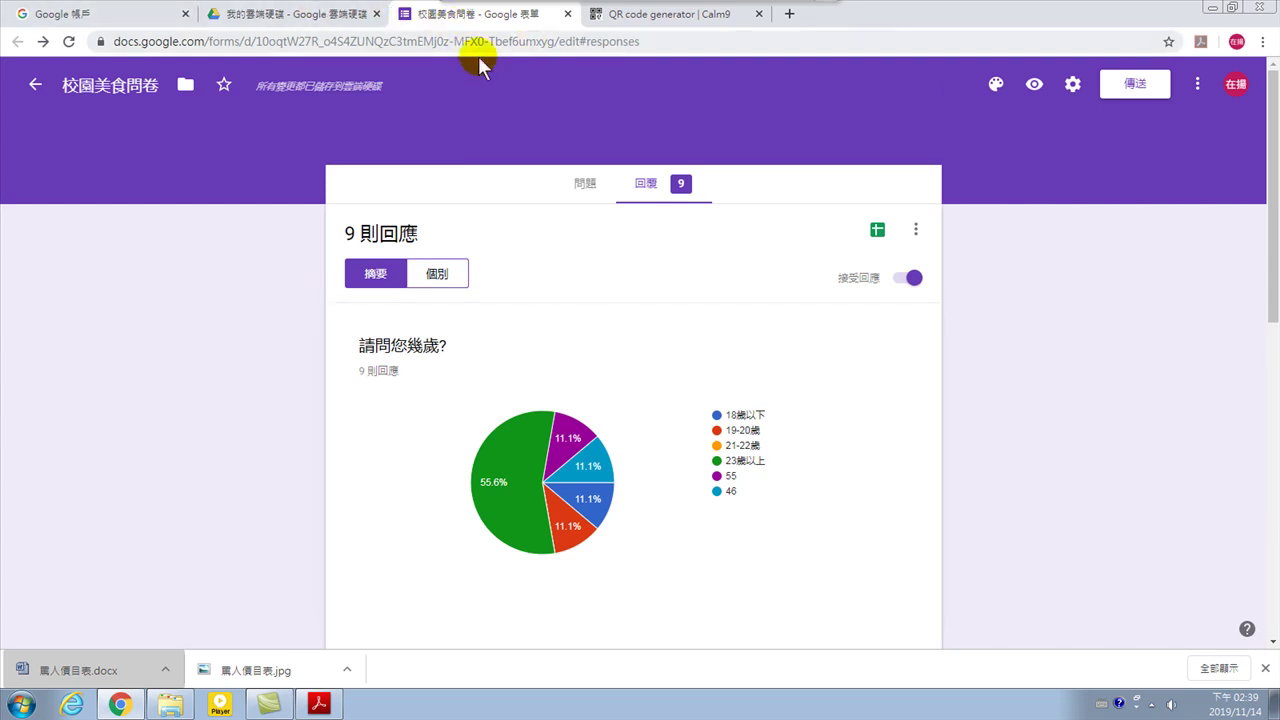
Switch the form back to its questions, and close the form and QR code generator pages to return to 我的雲端硬碟.
{"action": "mouse_move", "coordinate": [547, 8]}
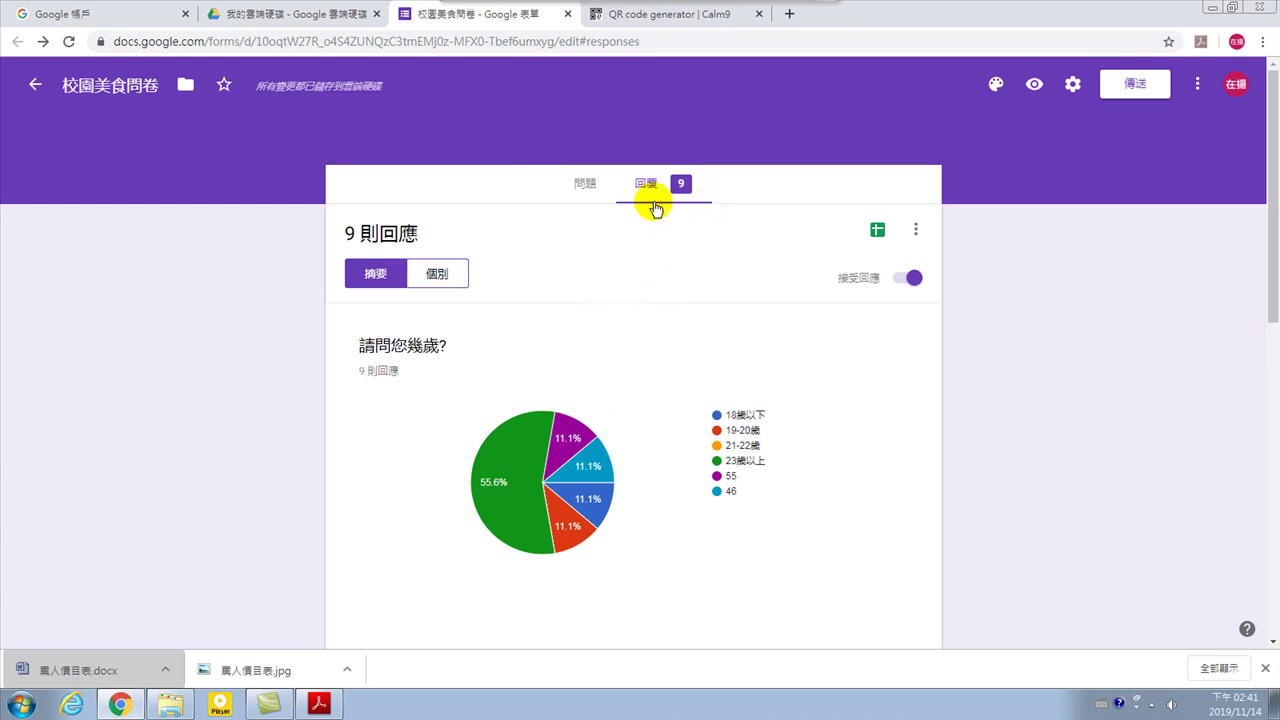
{"action": "left_click", "coordinate": [584, 187]}
{"action": "mouse_move", "coordinate": [471, 57]}
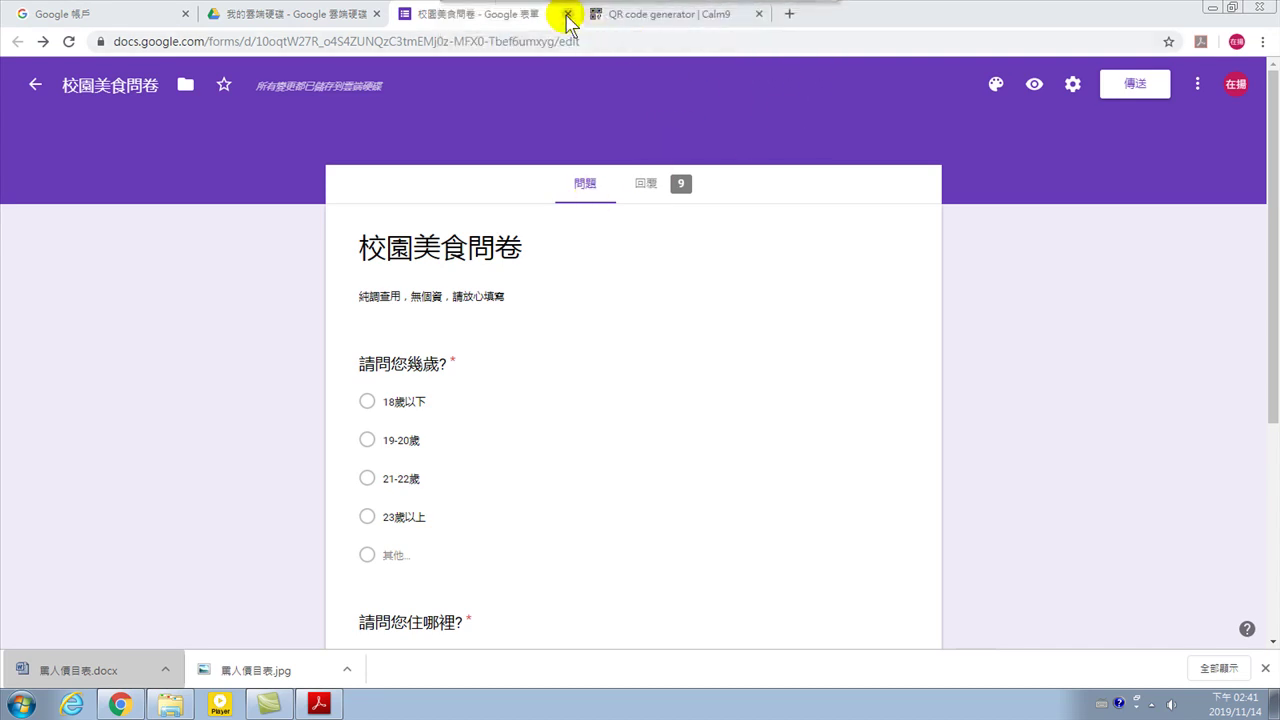
{"action": "left_click", "coordinate": [567, 14]}
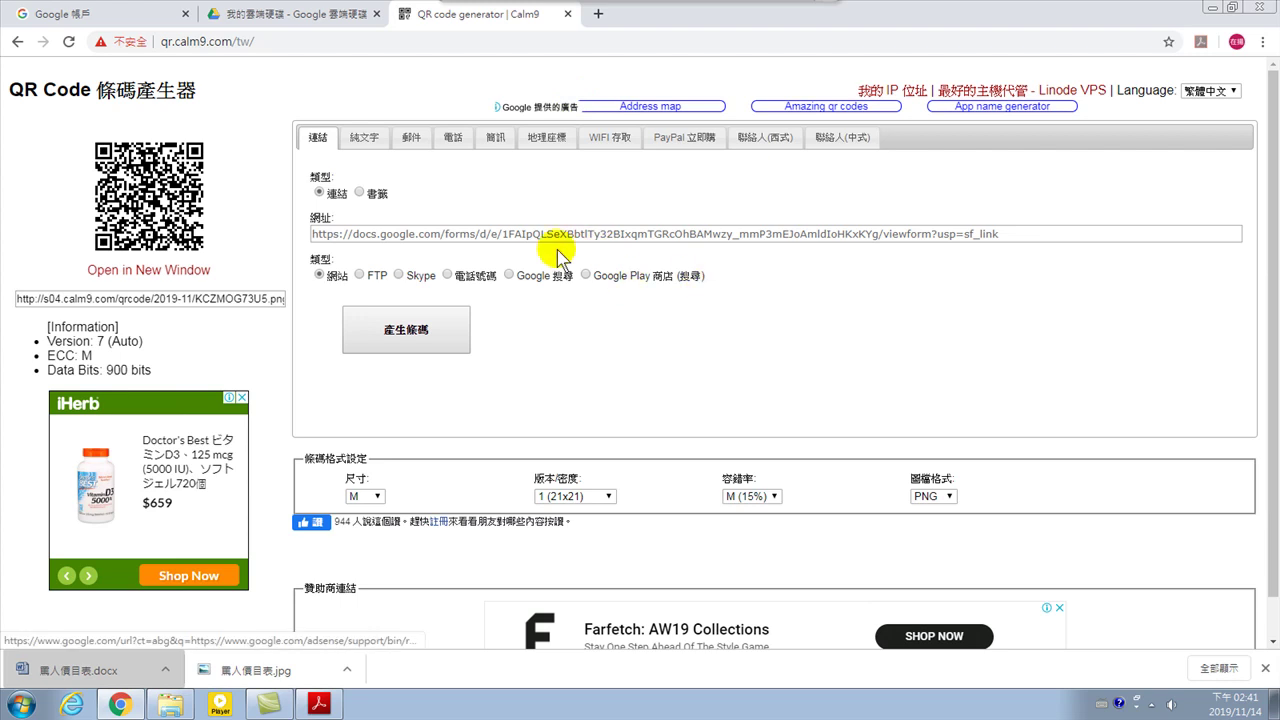
{"action": "left_click", "coordinate": [567, 14]}
{"action": "left_click", "coordinate": [567, 14]}
{"action": "scroll", "coordinate": [595, 430], "scroll_direction": "down", "scroll_amount": 1}
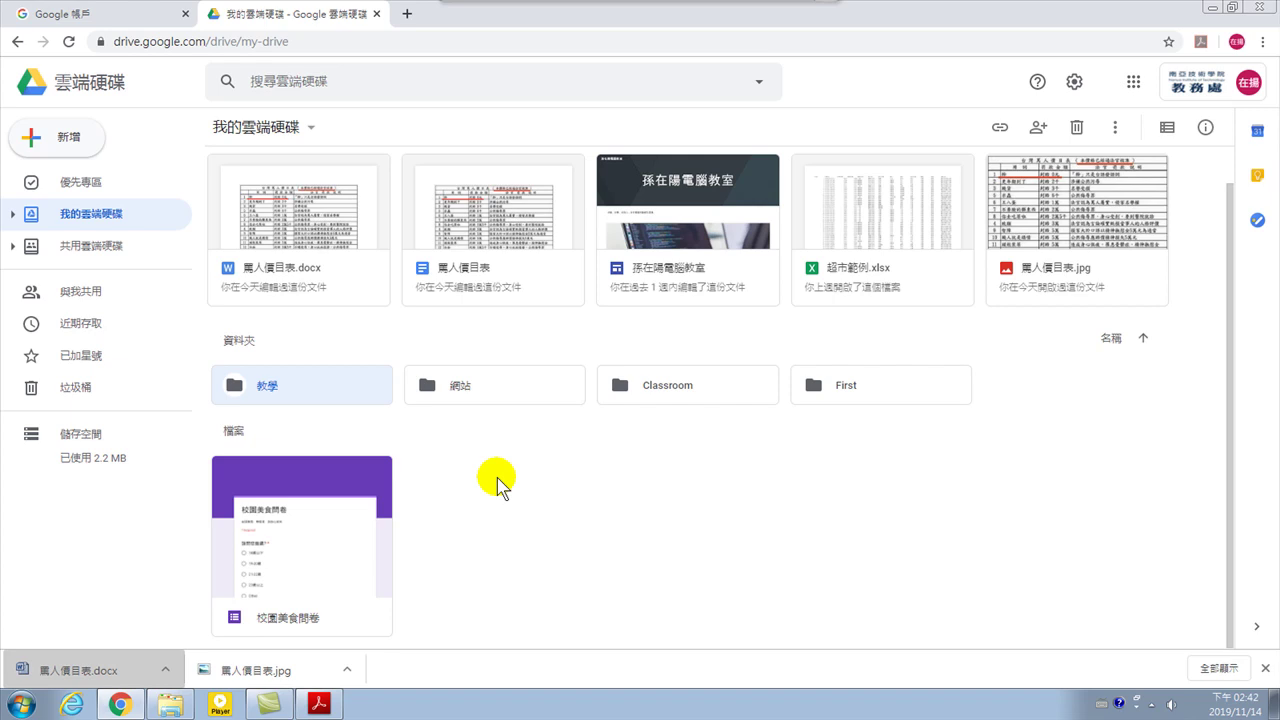
Reopen the 校園美食問卷 form from 我的雲端硬碟 and check its general settings without saving any change.
{"action": "left_click", "coordinate": [407, 16]}
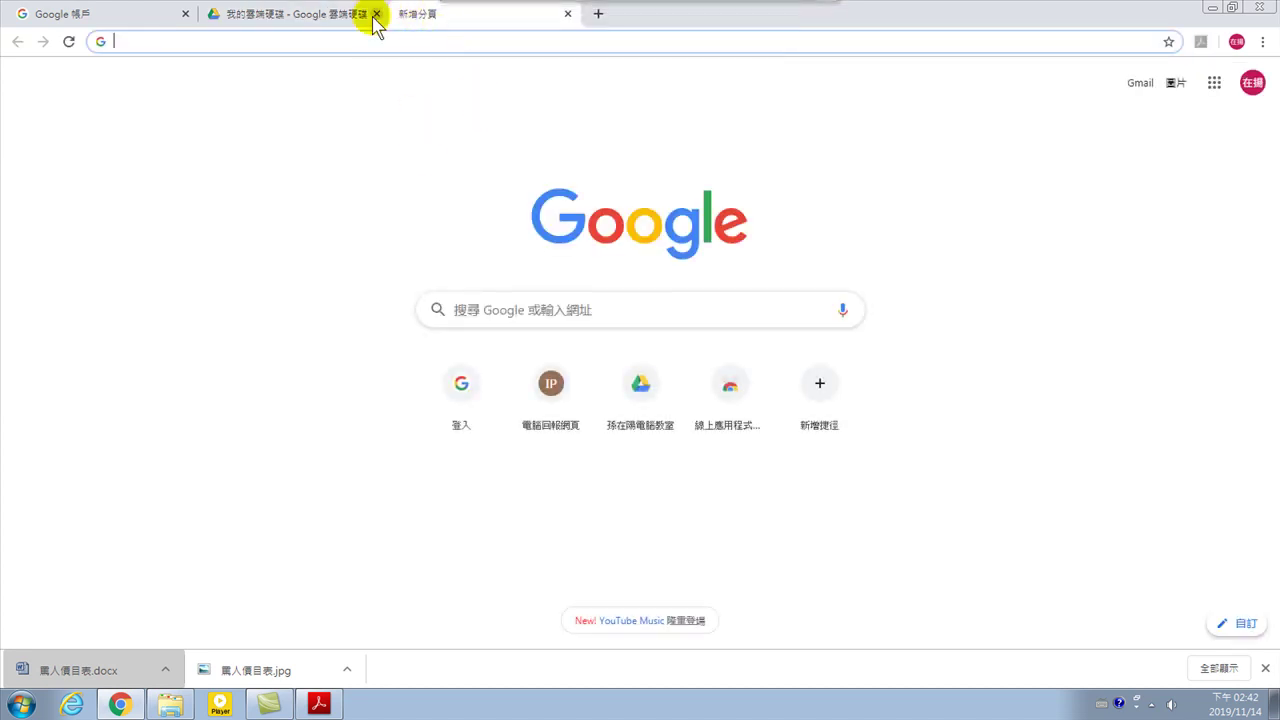
{"action": "left_click", "coordinate": [300, 14]}
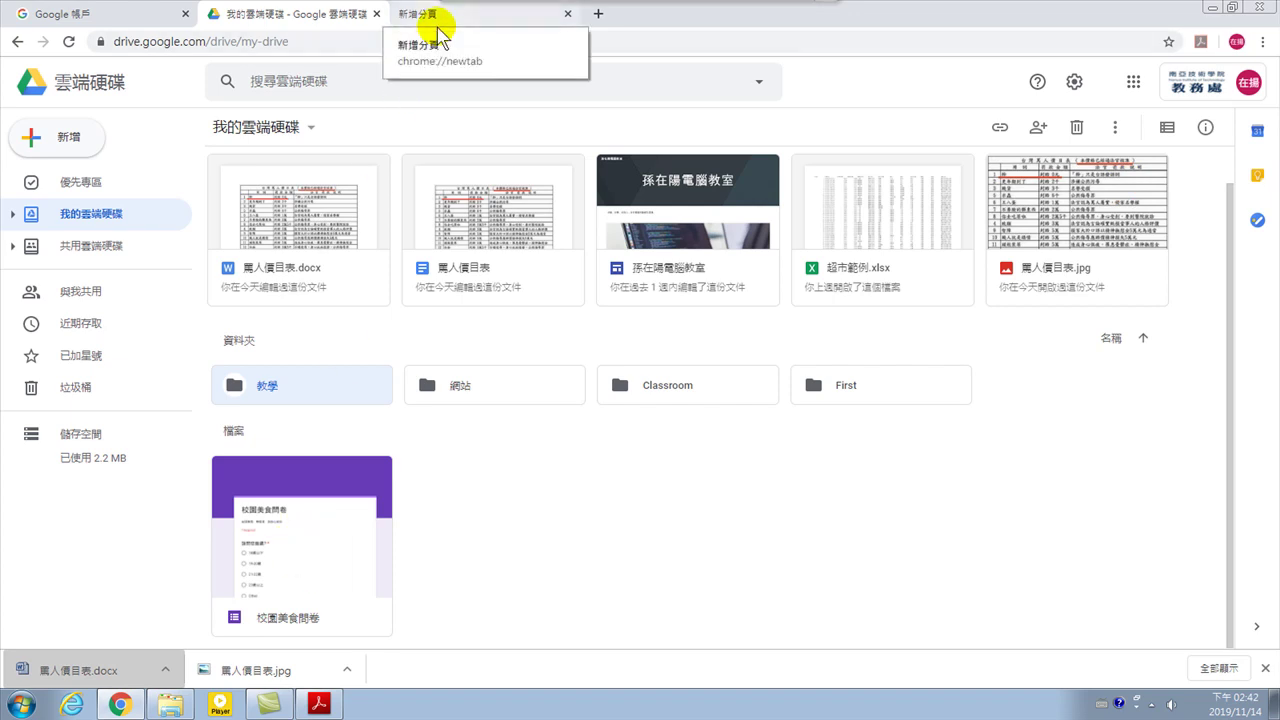
{"action": "left_click", "coordinate": [336, 565]}
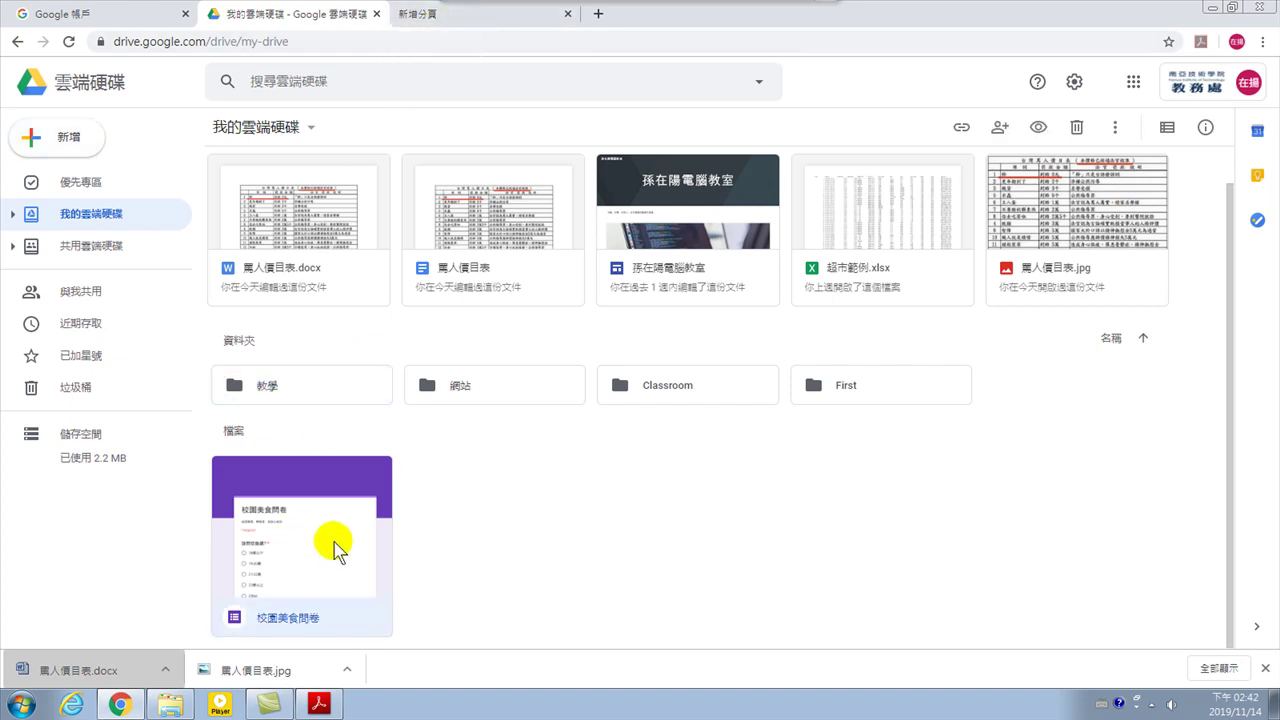
{"action": "double_click", "coordinate": [320, 542]}
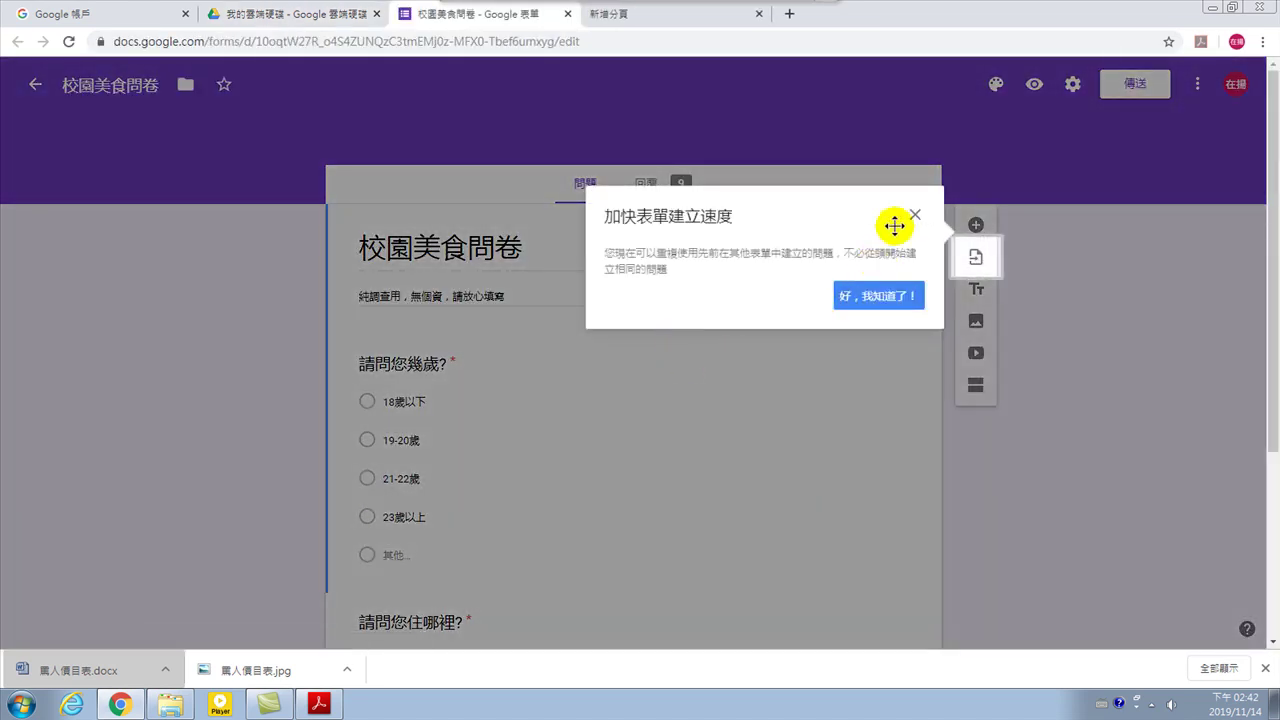
{"action": "left_click", "coordinate": [917, 214]}
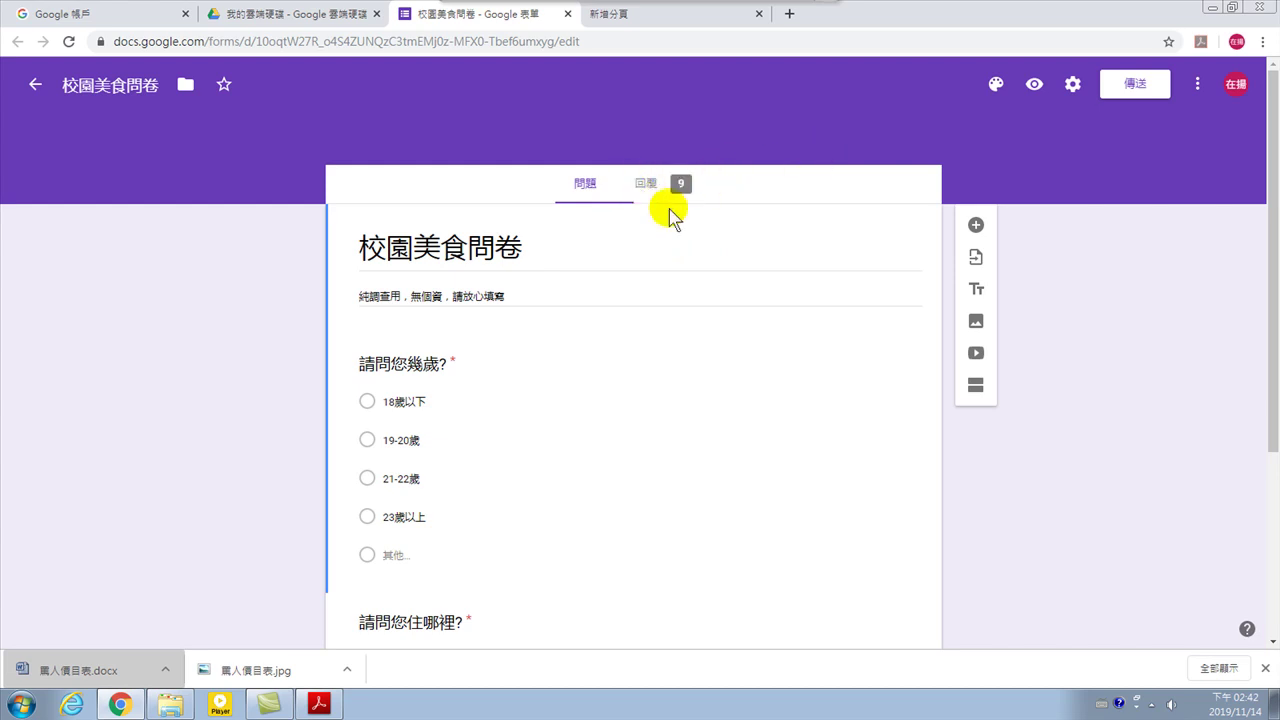
{"action": "left_click", "coordinate": [1072, 84]}
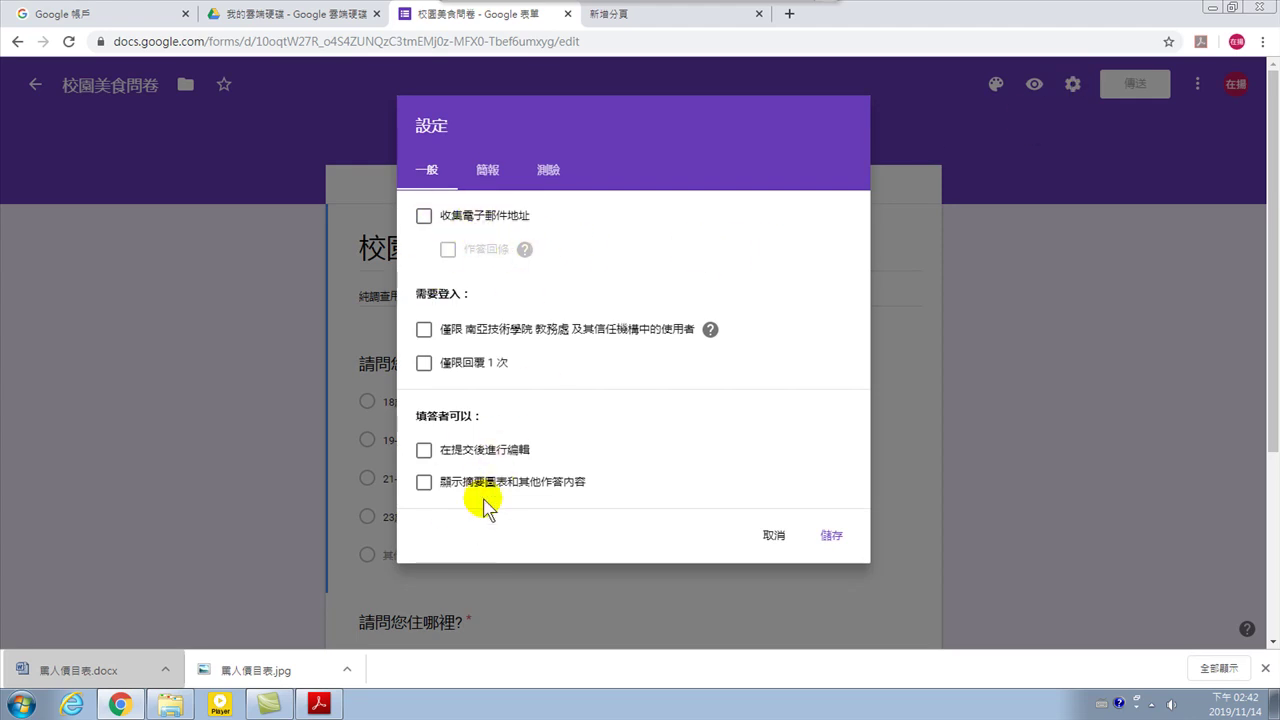
{"action": "left_click", "coordinate": [773, 536]}
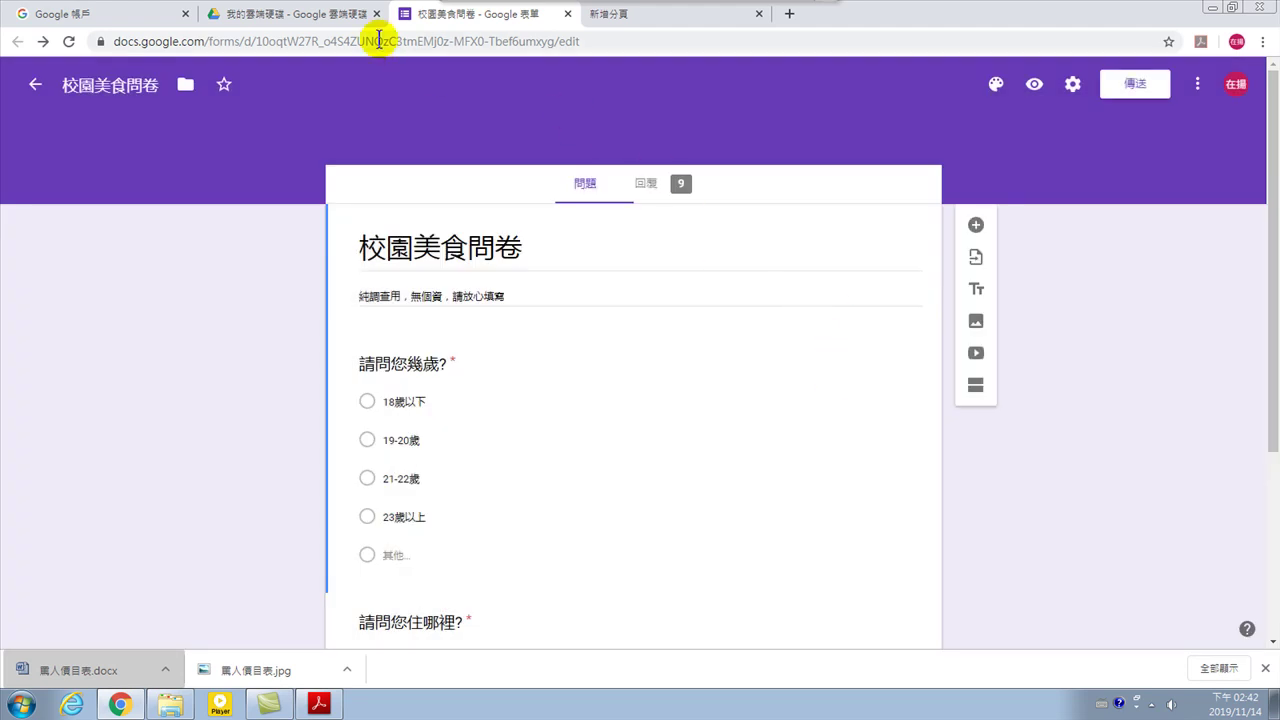
Return to 我的雲端硬碟 and look over the file actions available for the 校園美食問卷 form without applying any.
{"action": "left_click", "coordinate": [320, 20]}
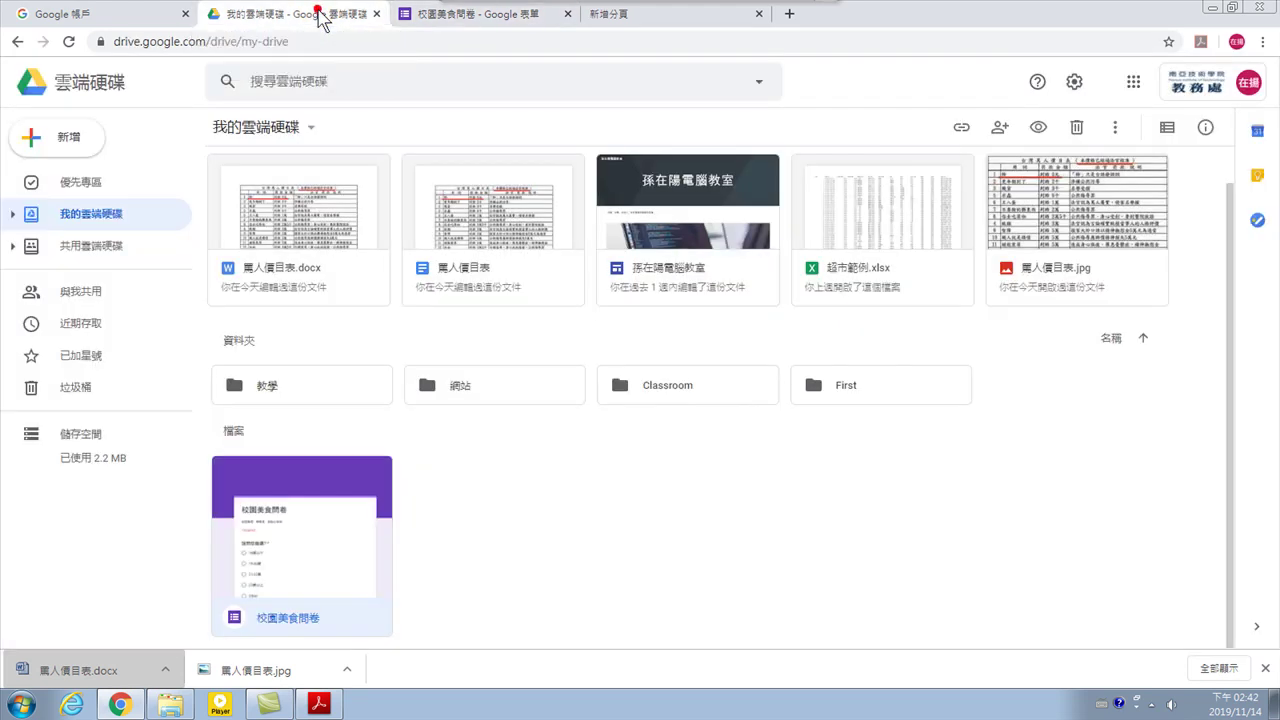
{"action": "right_click", "coordinate": [318, 530]}
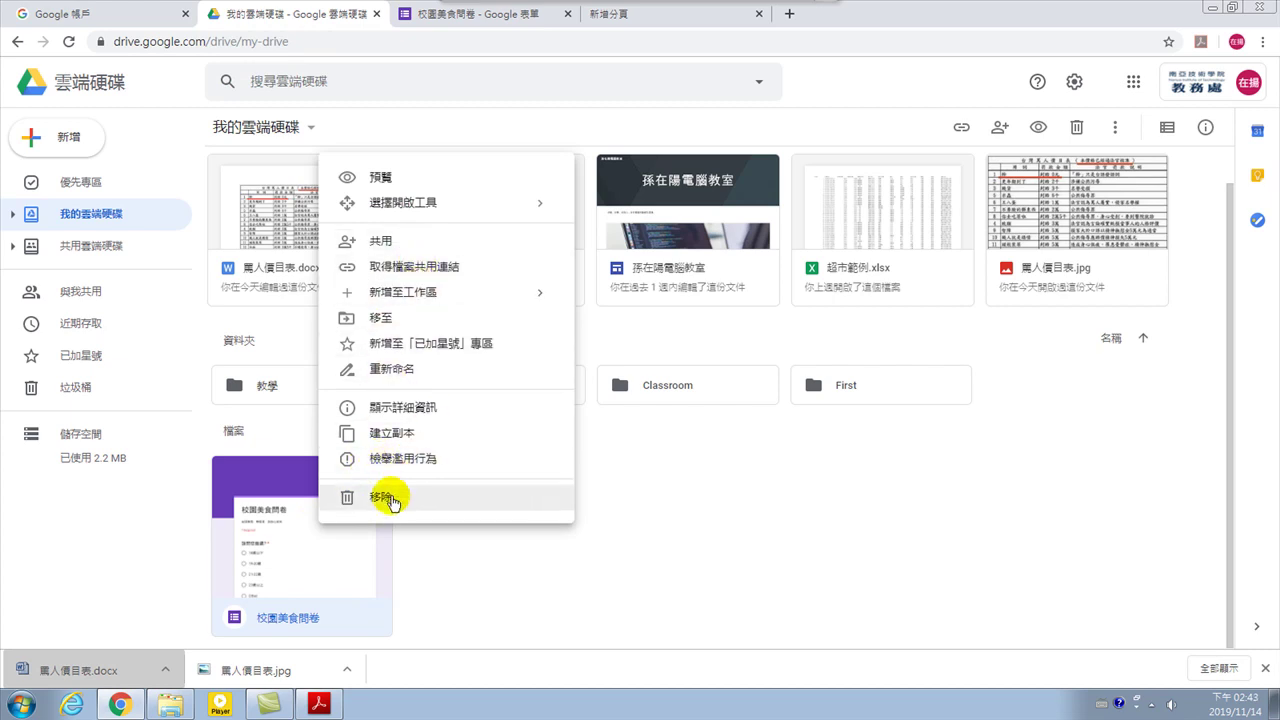
{"action": "left_click", "coordinate": [722, 527]}
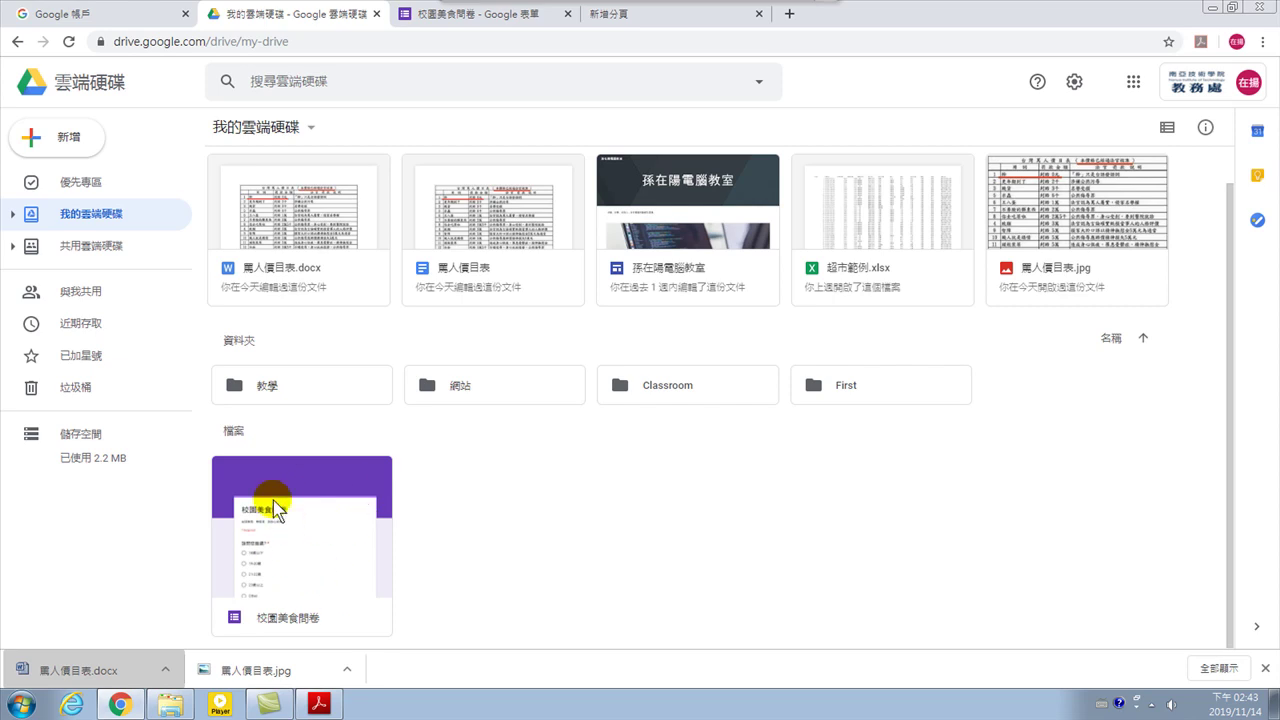
Reopen the 校園美食問卷 form from 我的雲端硬碟 and export its responses to a new spreadsheet, keeping the suggested name.
{"action": "left_click", "coordinate": [323, 537]}
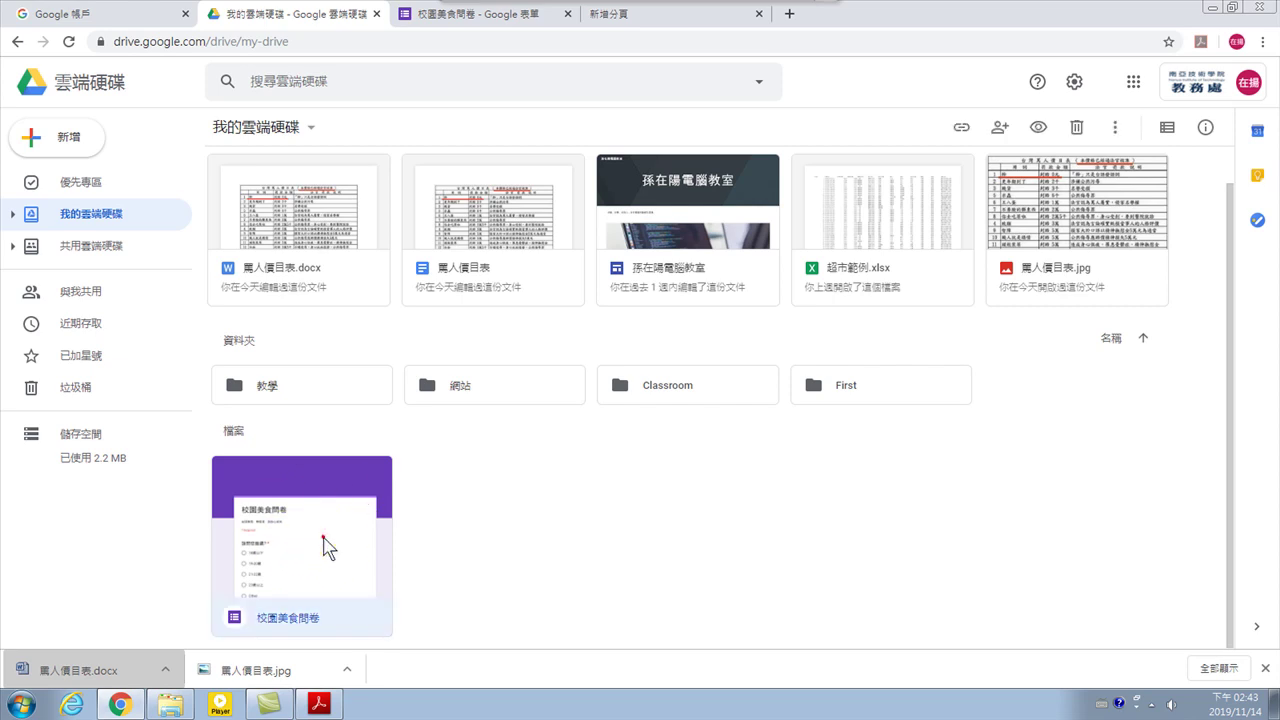
{"action": "double_click", "coordinate": [323, 537]}
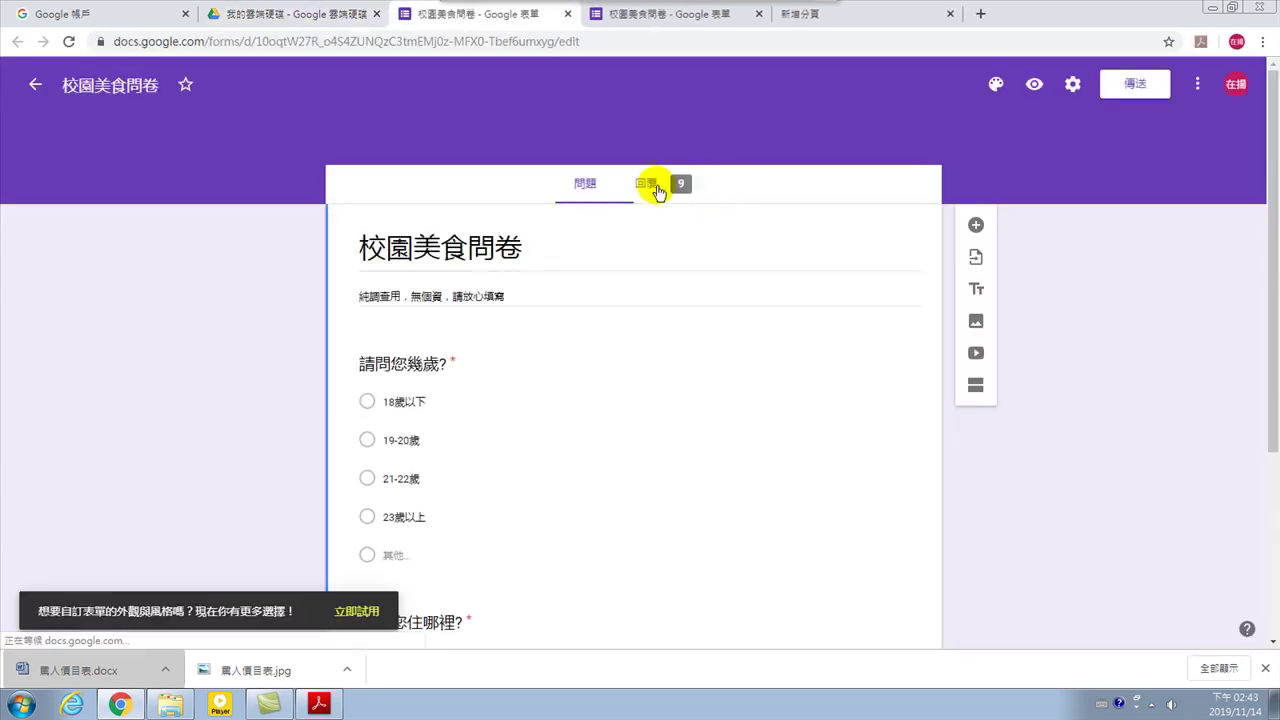
{"action": "left_click", "coordinate": [667, 193]}
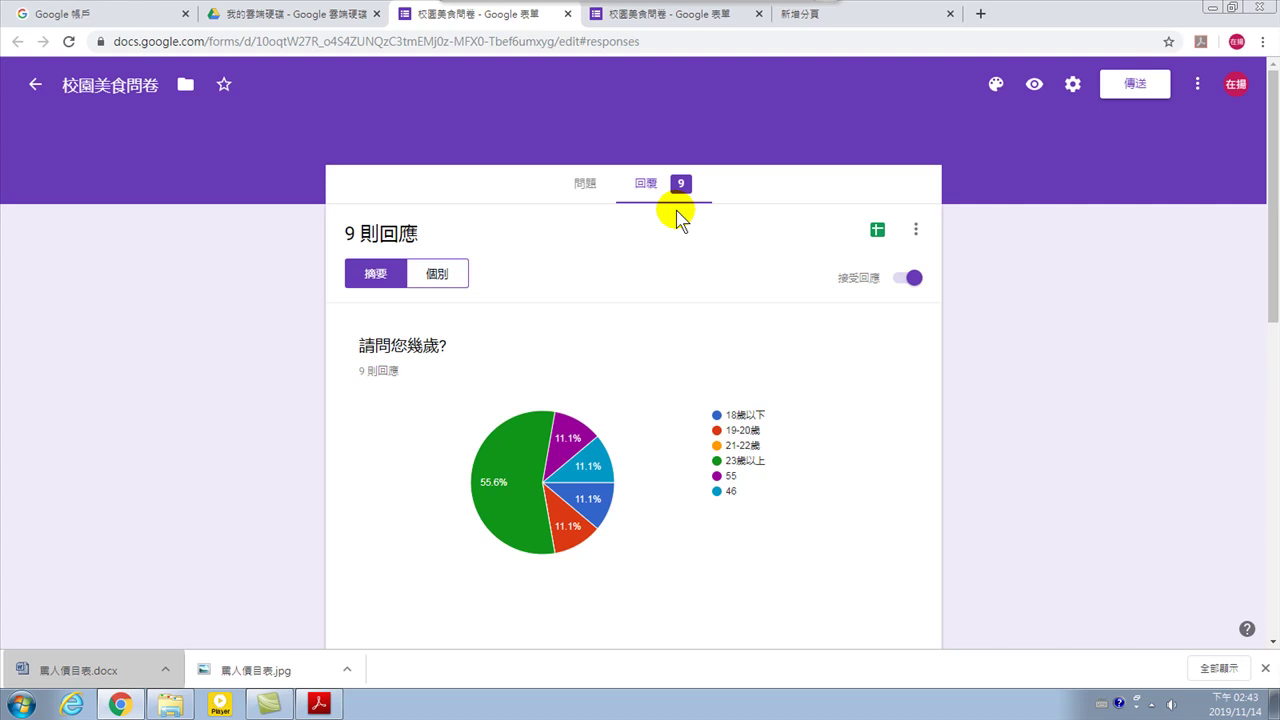
{"action": "left_click", "coordinate": [878, 231]}
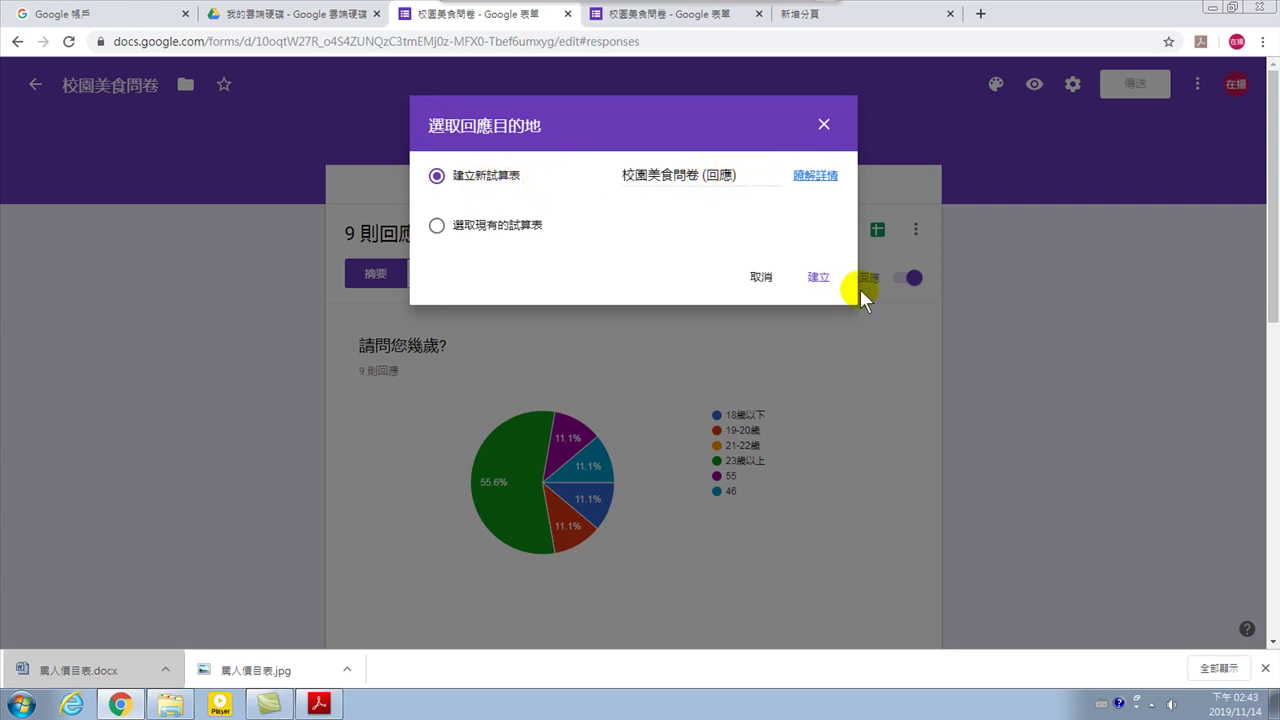
{"action": "left_click", "coordinate": [817, 282]}
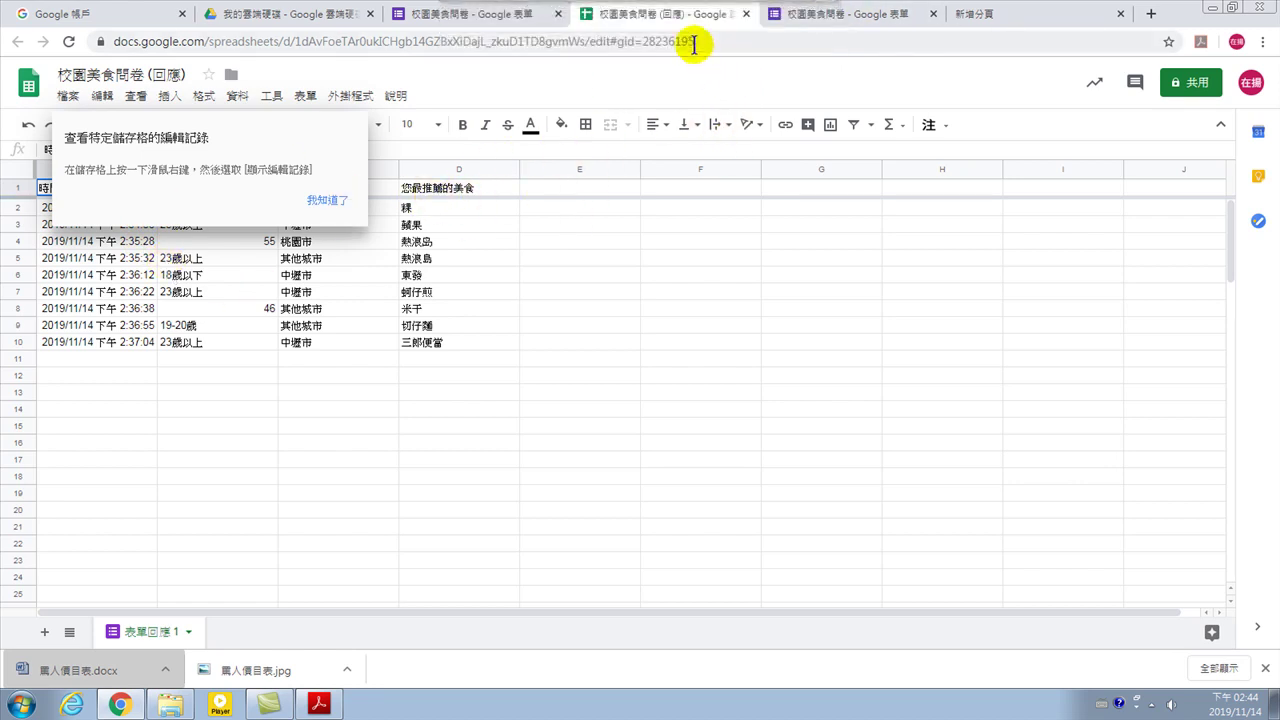
Close the response spreadsheet, both open 校園美食問卷 form pages and the blank page to return to 我的雲端硬碟.
{"action": "left_click", "coordinate": [746, 14]}
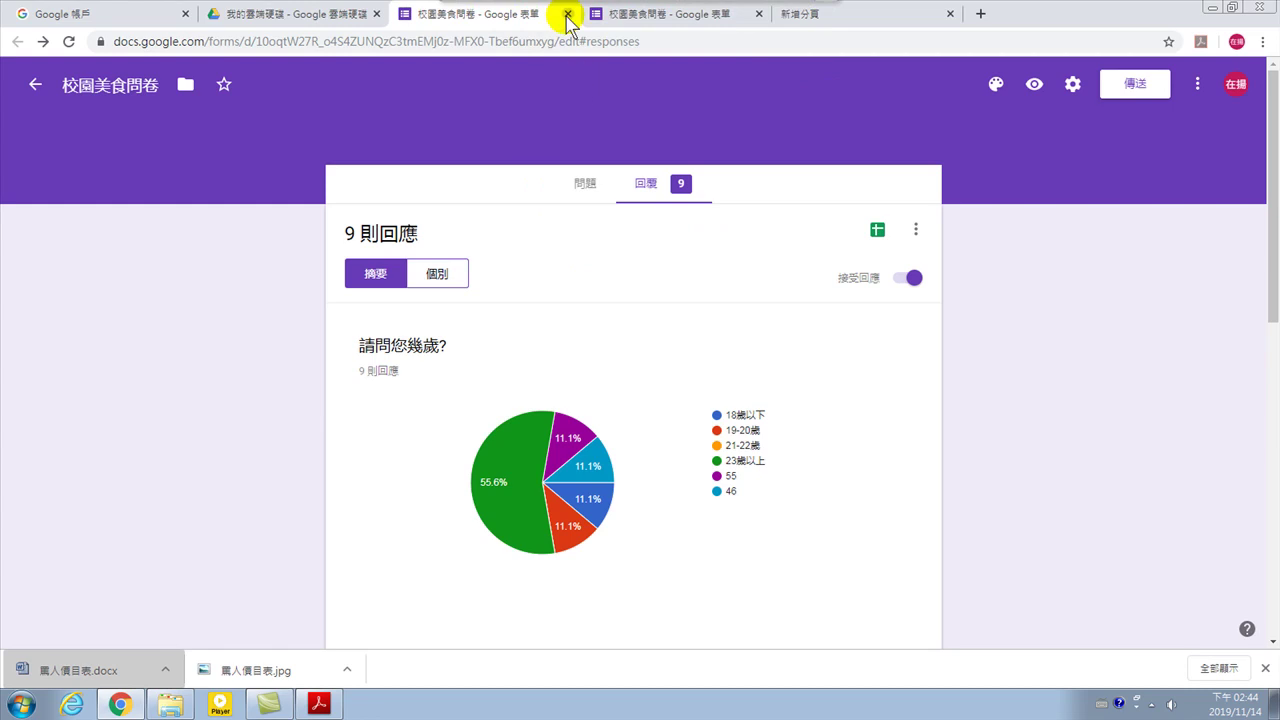
{"action": "left_click", "coordinate": [567, 14]}
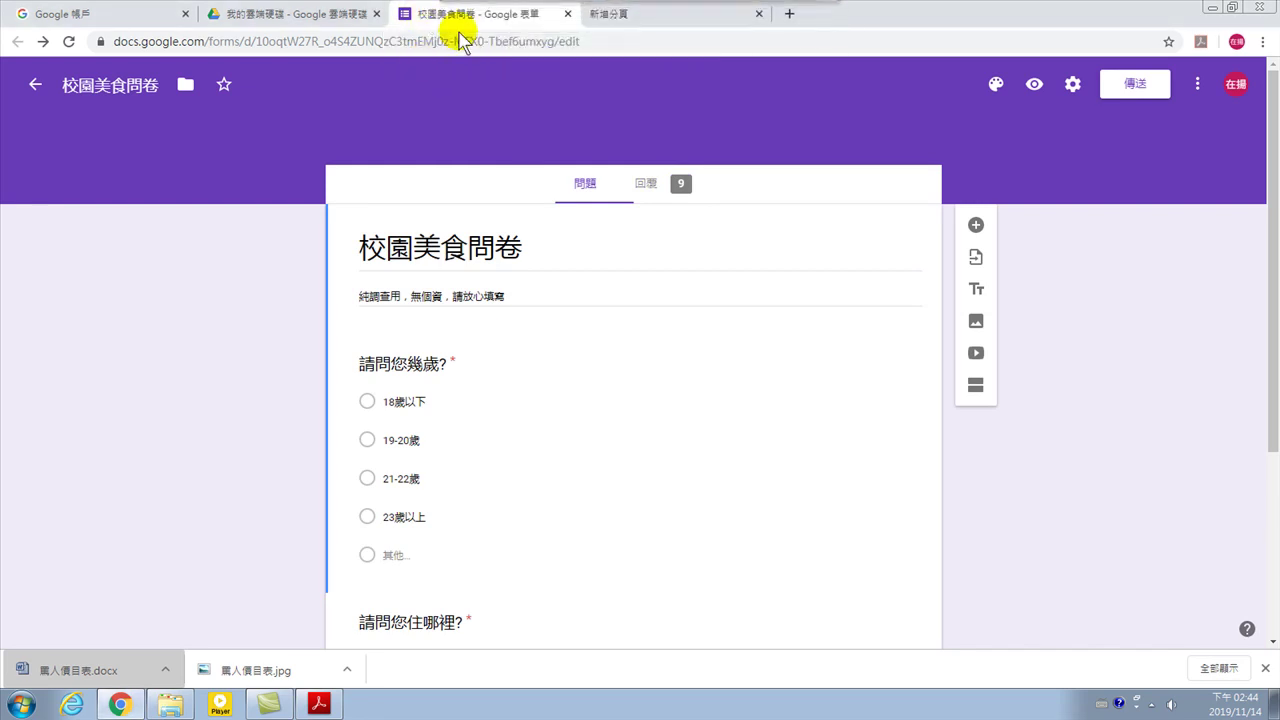
{"action": "left_click", "coordinate": [567, 13]}
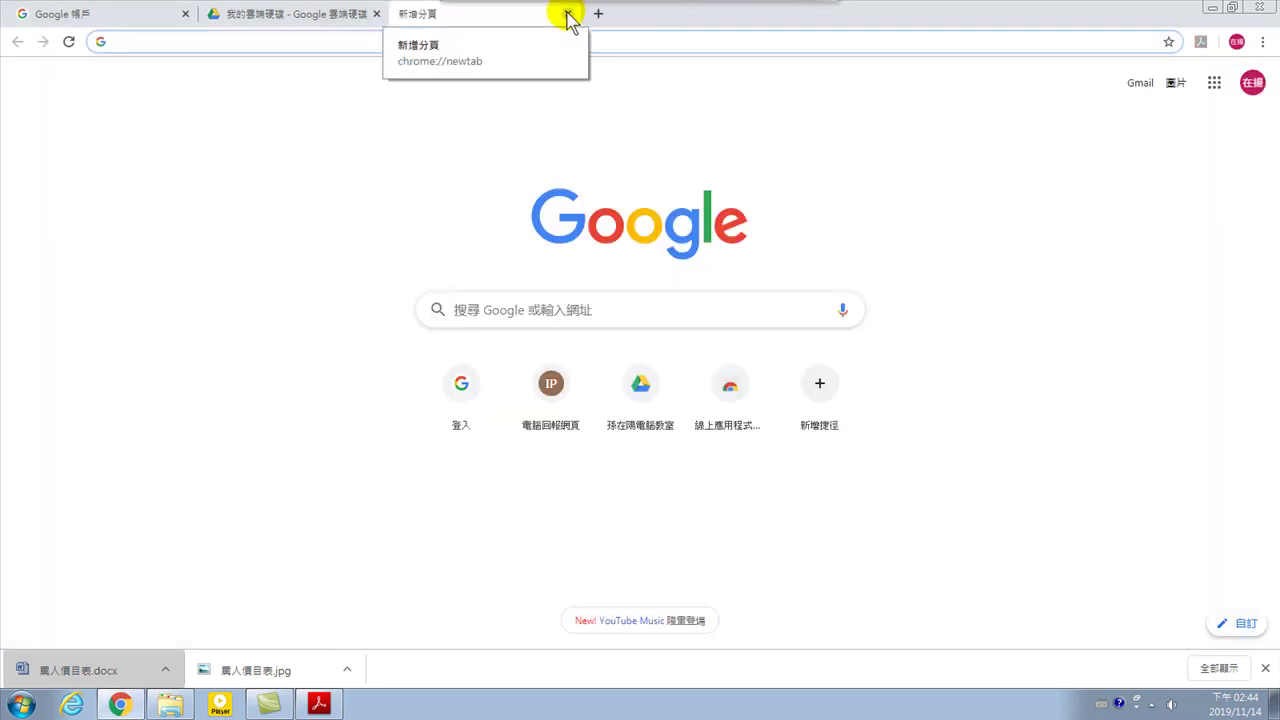
{"action": "left_click", "coordinate": [567, 13]}
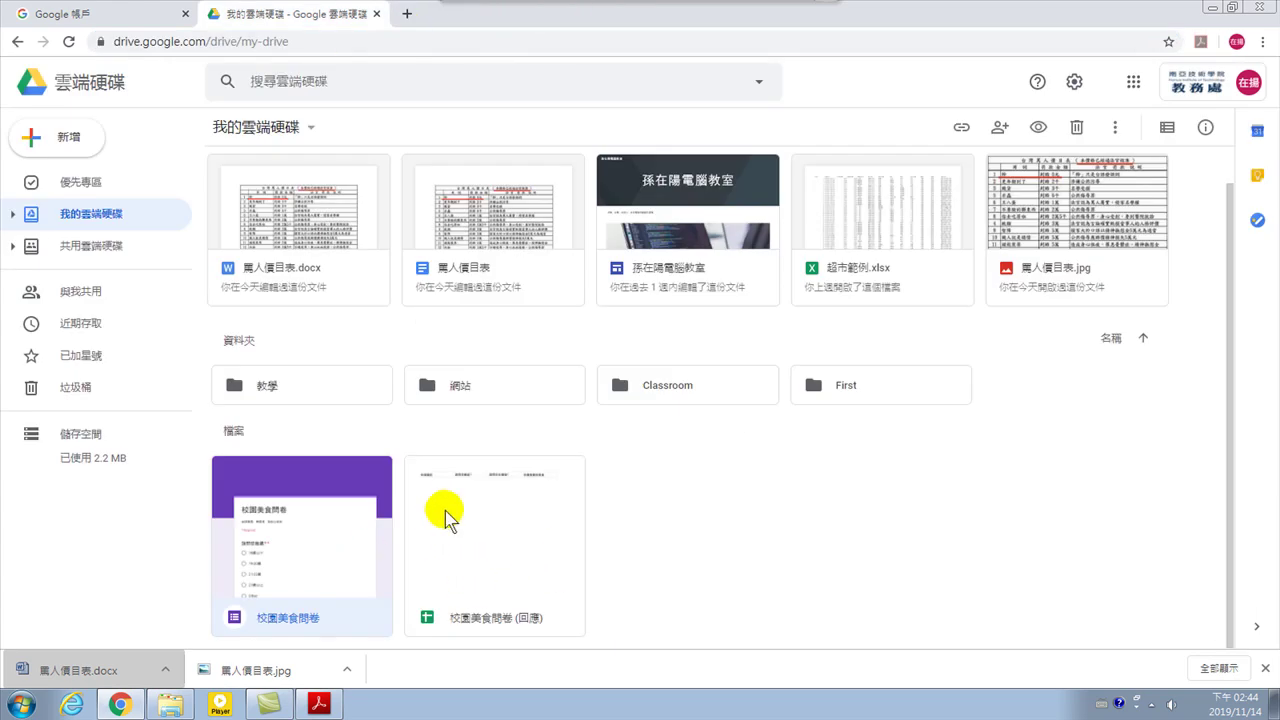